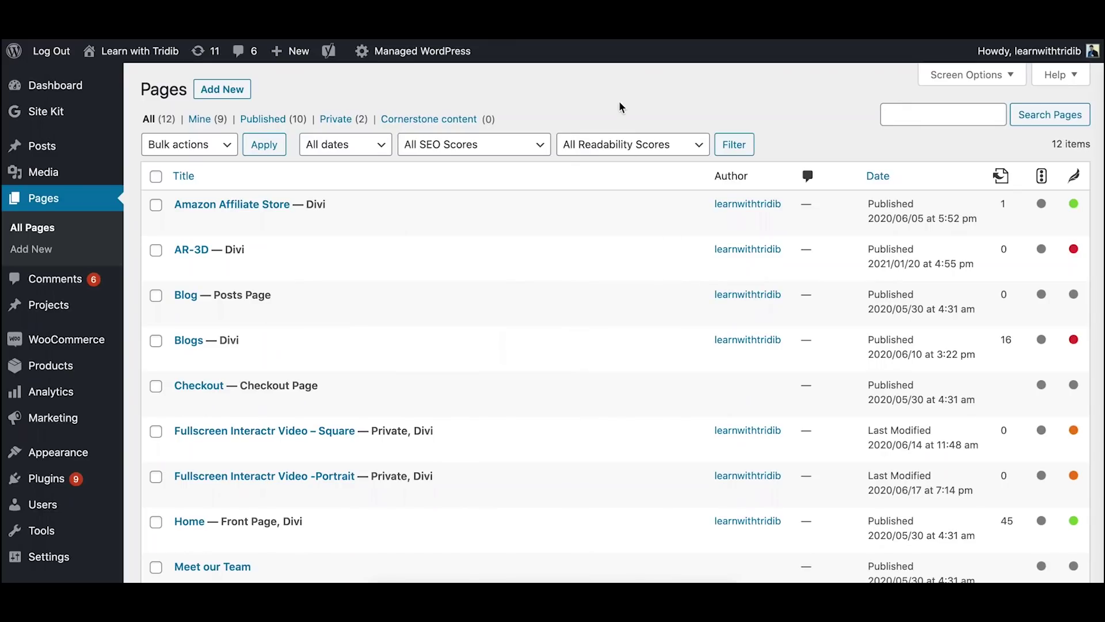
Step: Create a new page and title it 'test_sticky_scro'
left_click(226, 90)
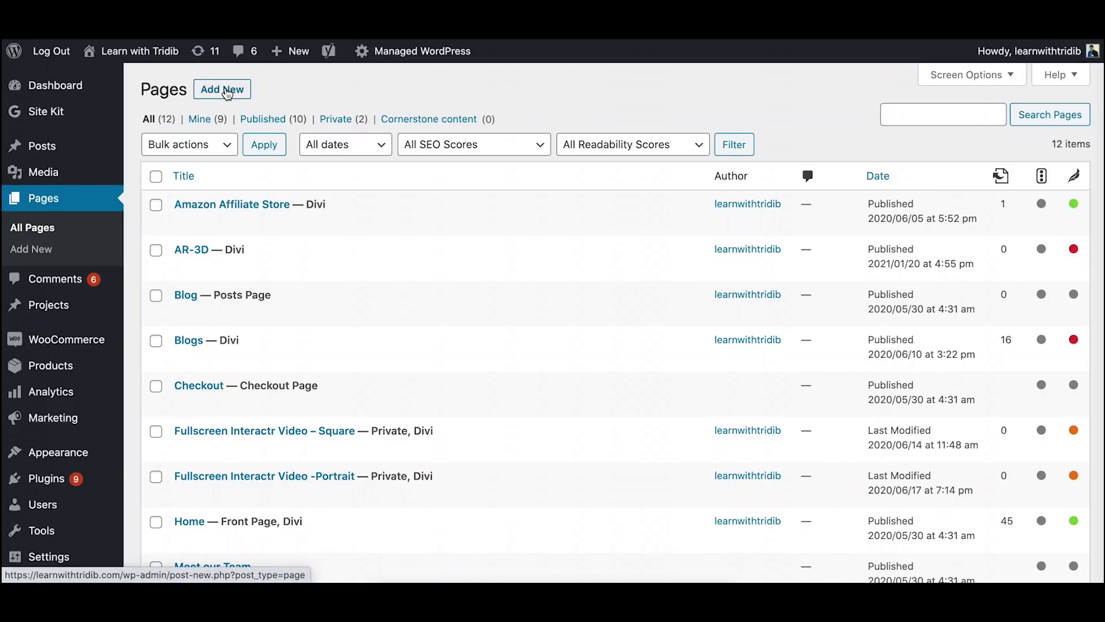
left_click(227, 90)
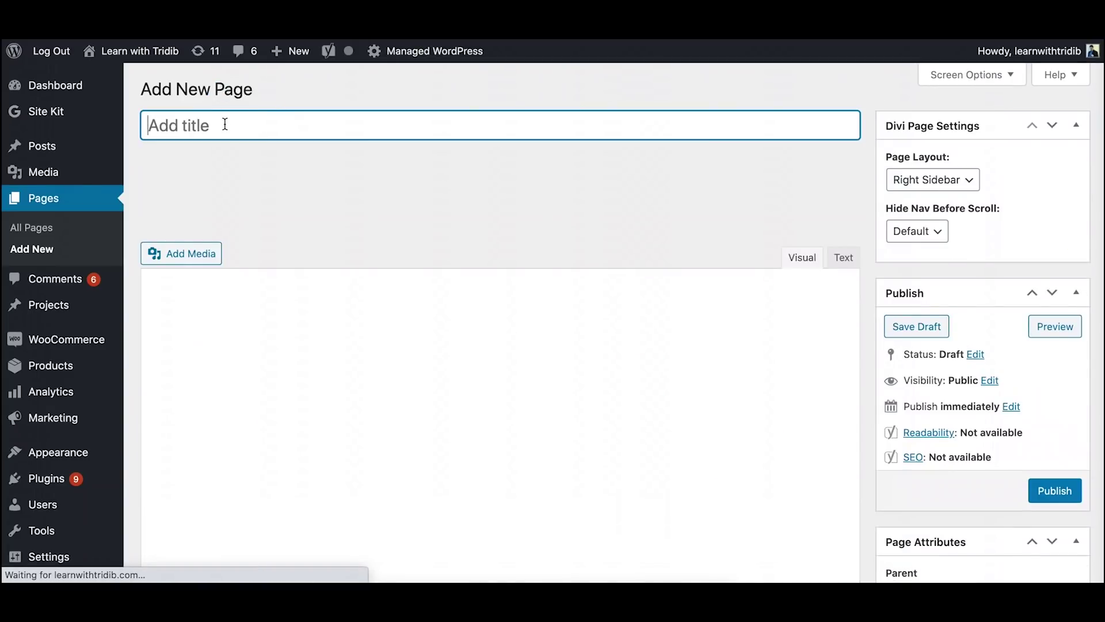
left_click(224, 123)
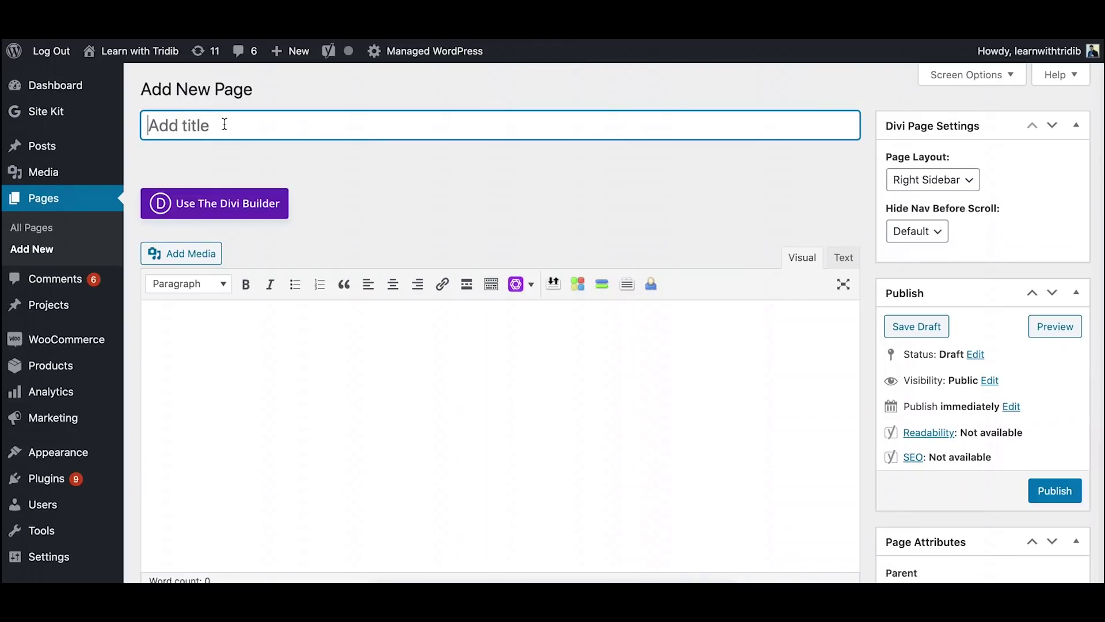
type("test")
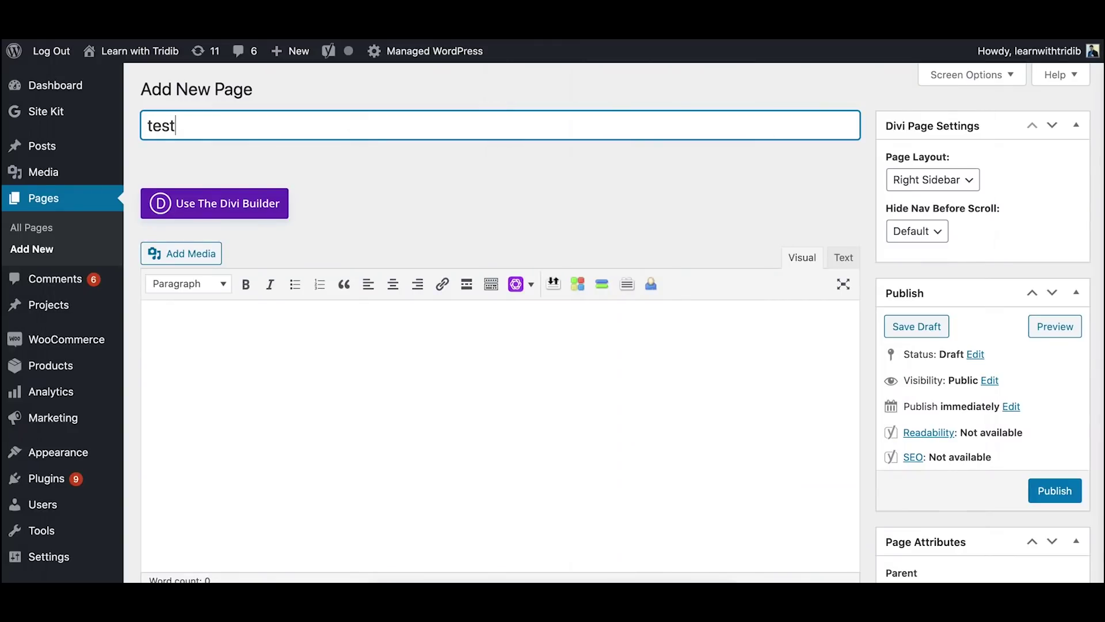
type("_sticky_scro")
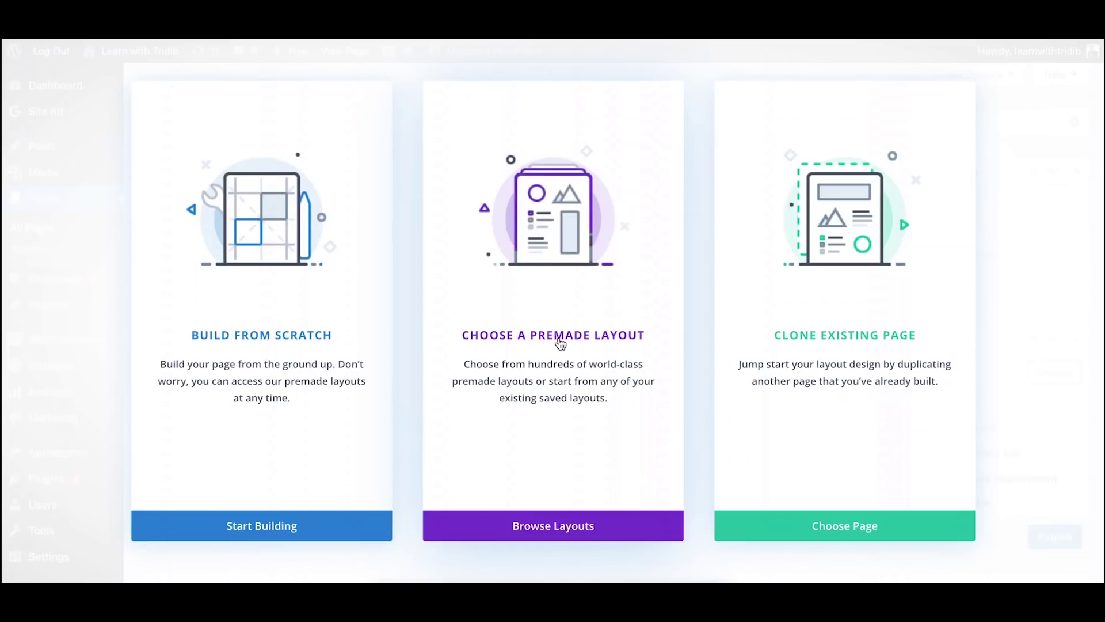
Step: Open the premade layout library and view the Design Agency layout pack details
left_click(531, 525)
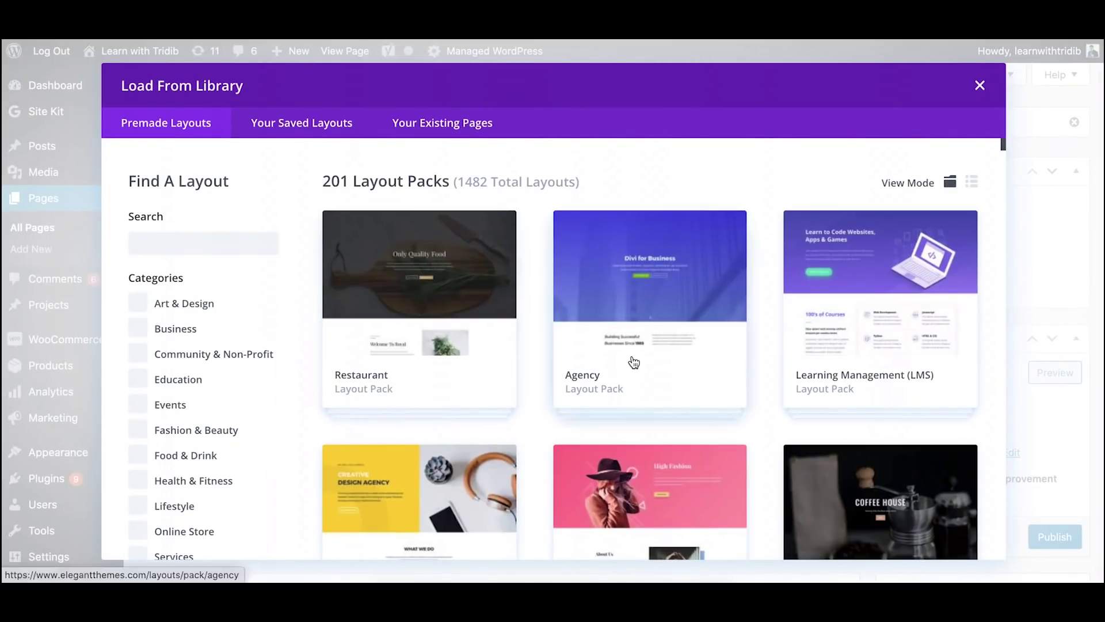
scroll(632, 363, "down", 4)
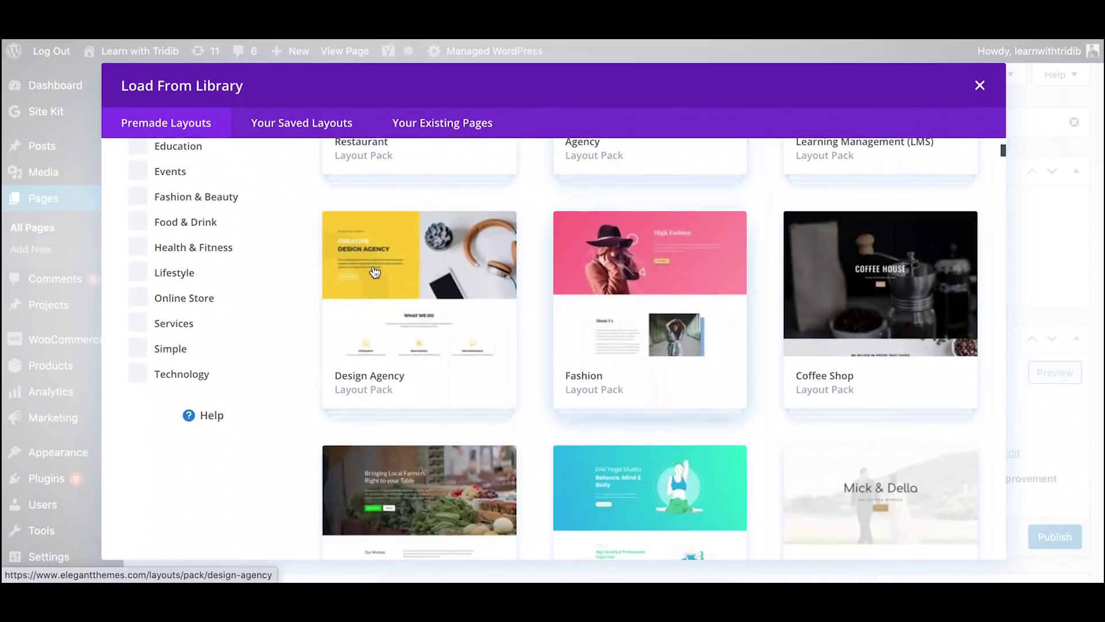
left_click(423, 323)
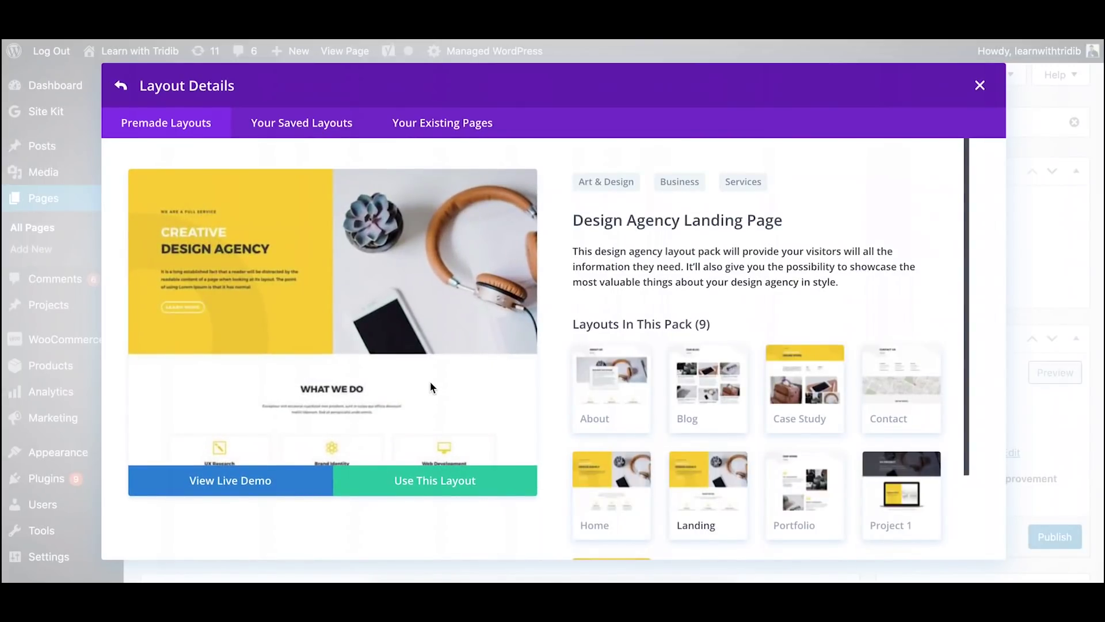
Step: Scroll through the full Design Agency Landing Page preview
scroll(430, 381, "down", 10)
scroll(431, 385, "down", 10)
scroll(432, 380, "down", 5)
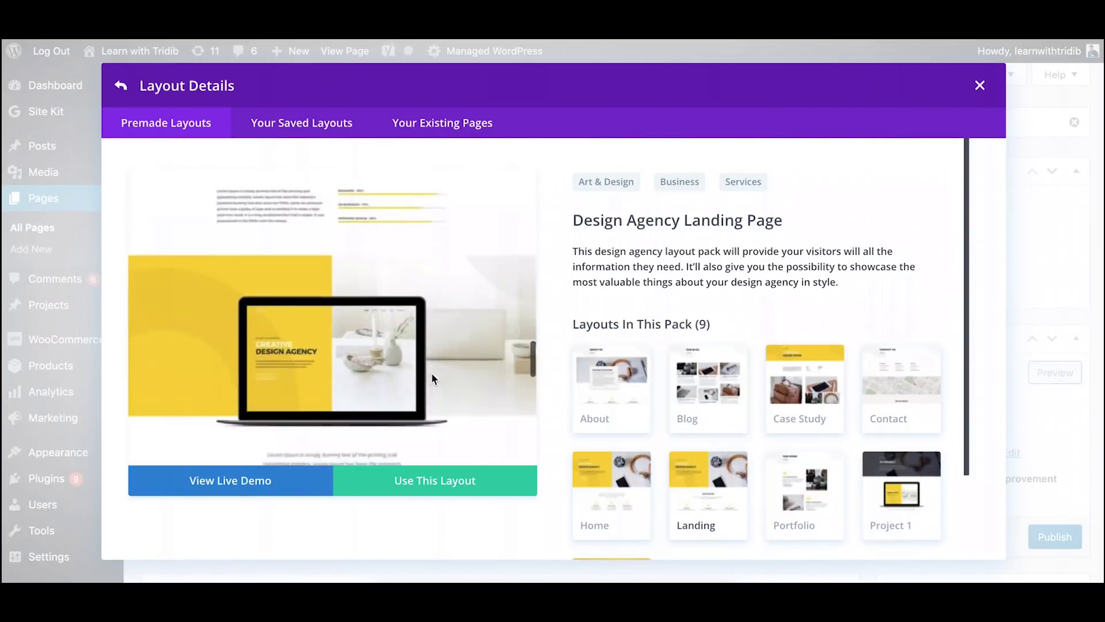
scroll(432, 375, "up", 8)
scroll(365, 374, "up", 10)
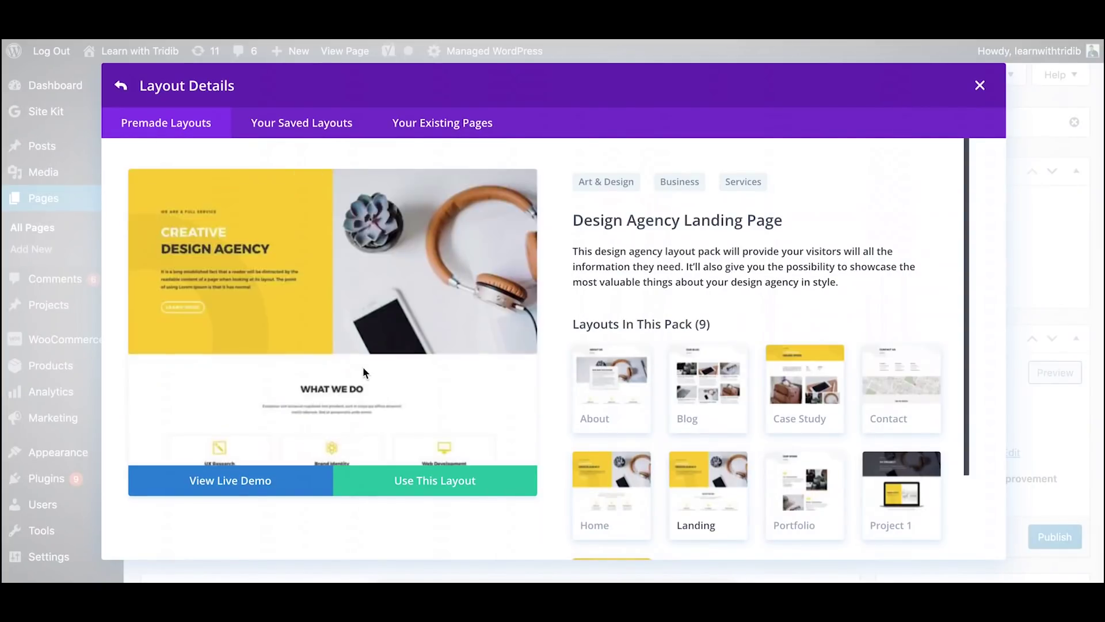
scroll(364, 371, "down", 10)
scroll(363, 368, "down", 6)
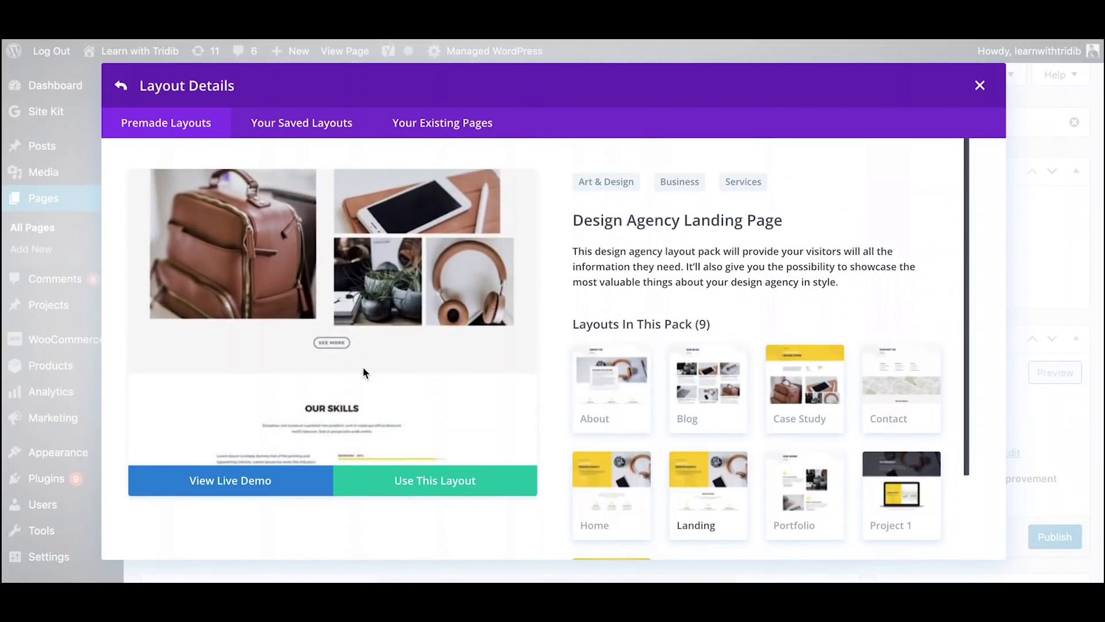
scroll(363, 368, "down", 5)
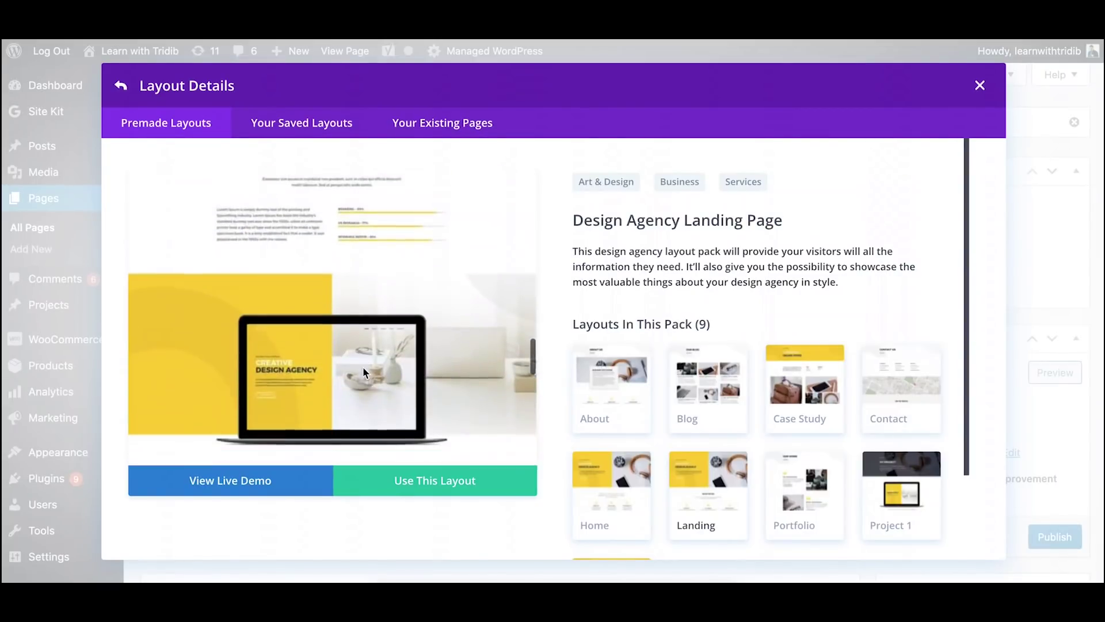
scroll(363, 366, "down", 2)
scroll(363, 366, "down", 1)
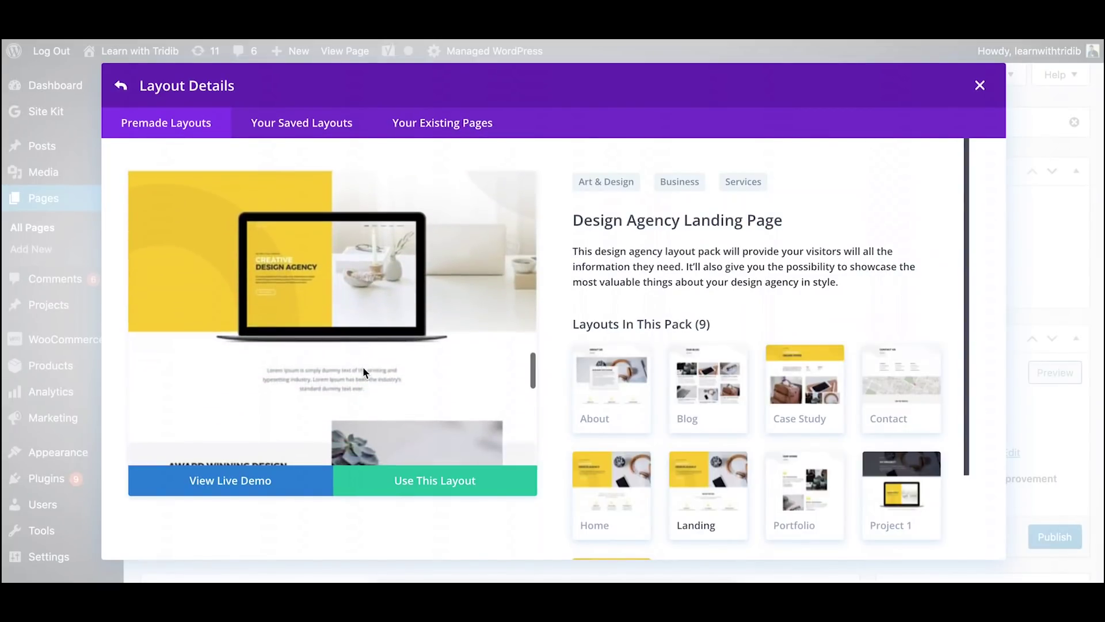
scroll(363, 366, "down", 1)
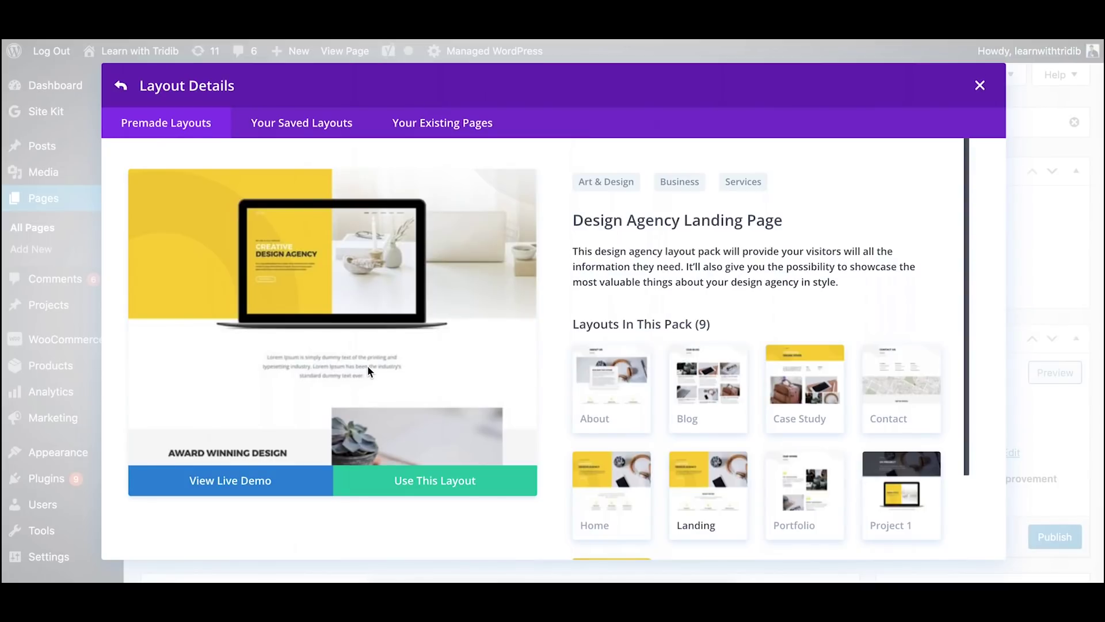
scroll(367, 367, "down", 5)
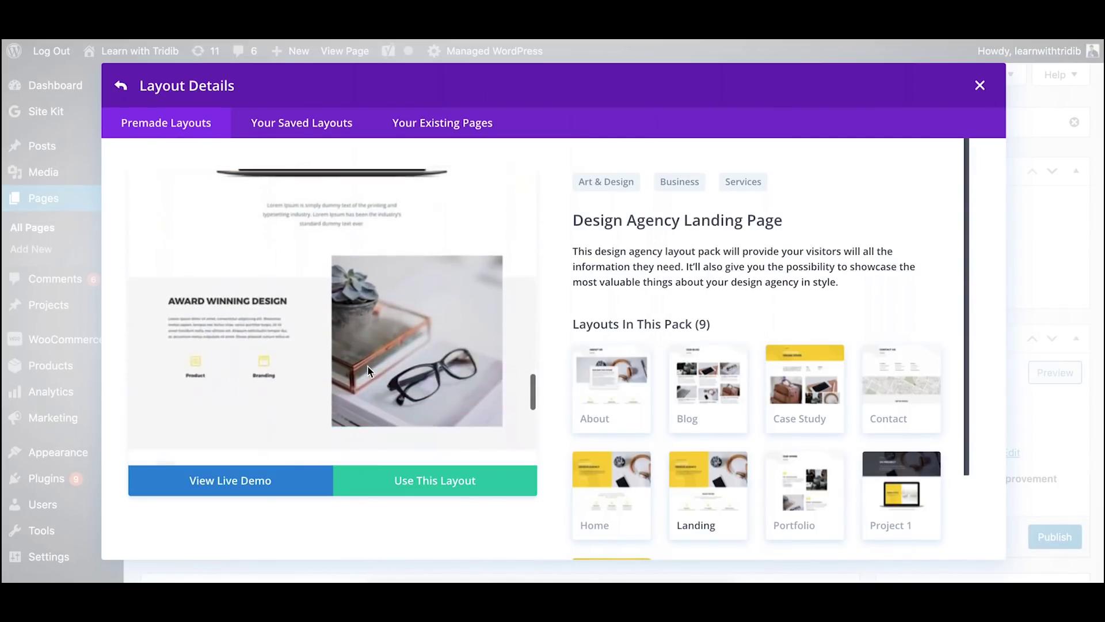
scroll(368, 367, "down", 3)
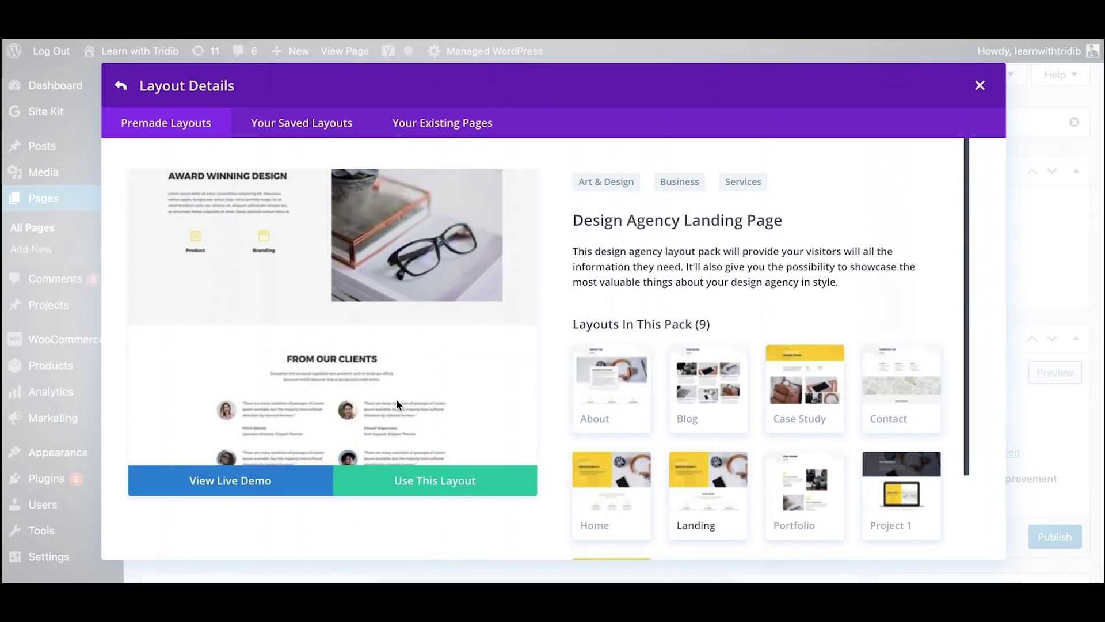
Step: Apply the Design Agency Landing Page layout to the draft and review the updated page
left_click(381, 481)
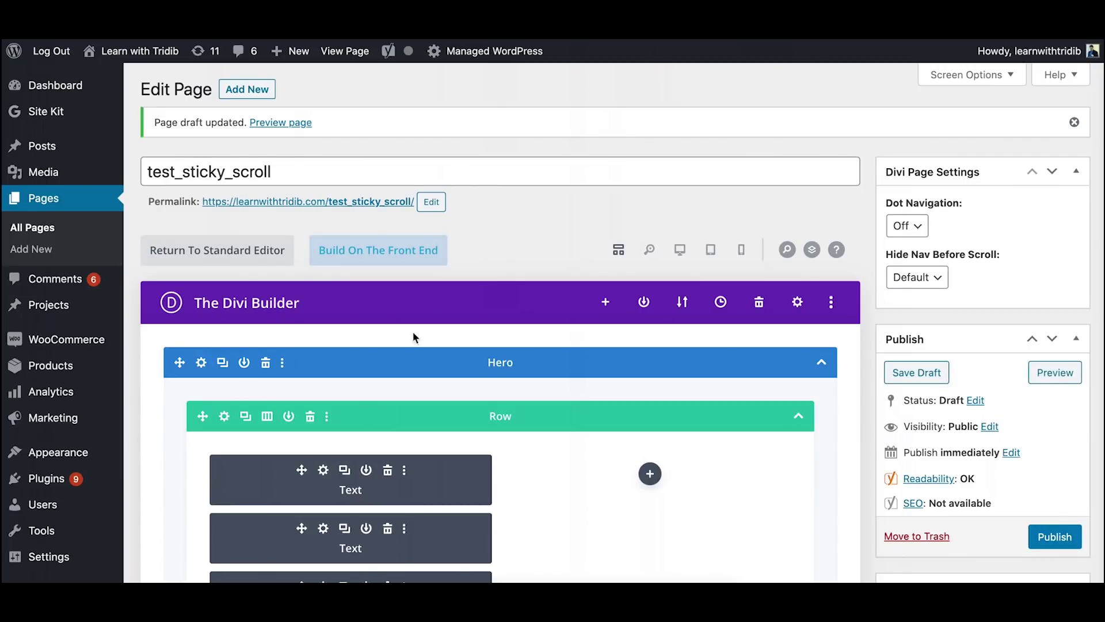
scroll(520, 458, "down", 3)
scroll(521, 460, "down", 4)
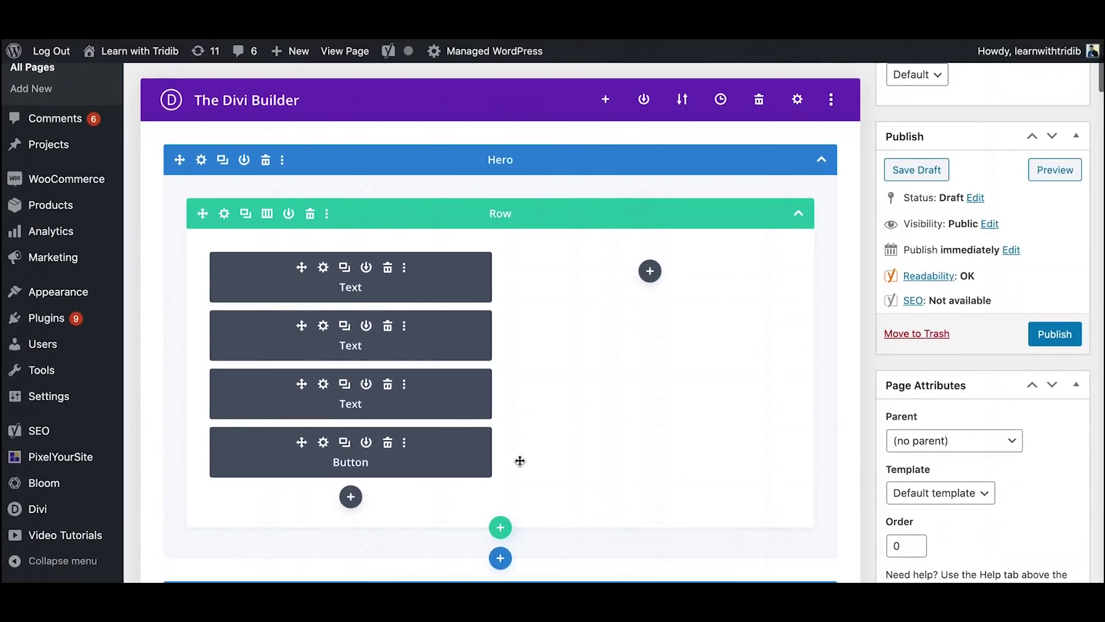
scroll(519, 460, "up", 1)
scroll(519, 461, "up", 2)
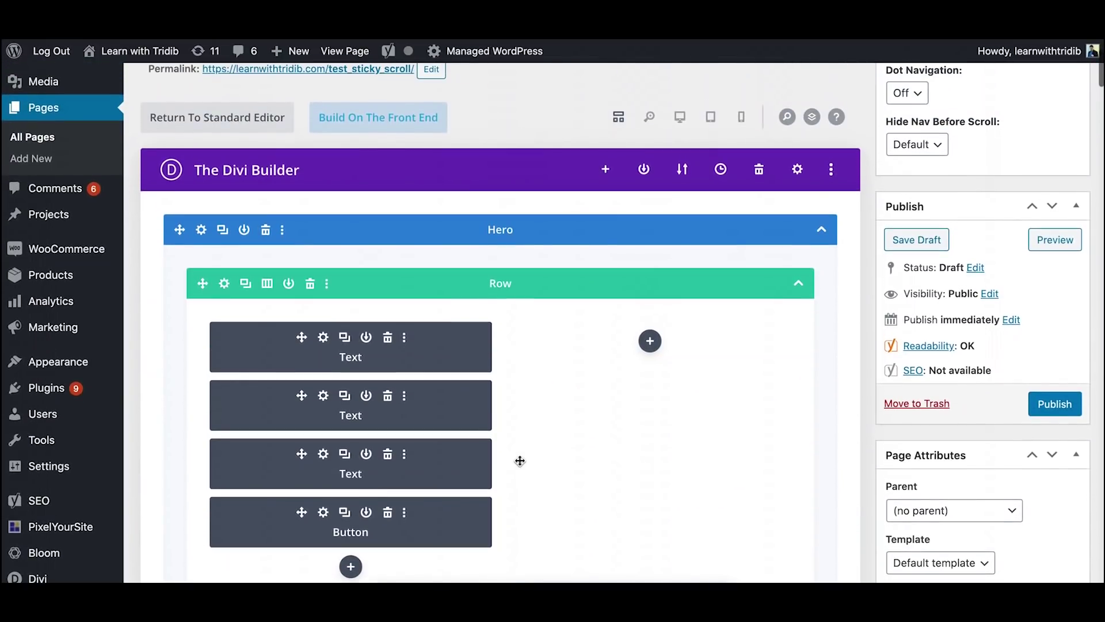
scroll(519, 460, "up", 2)
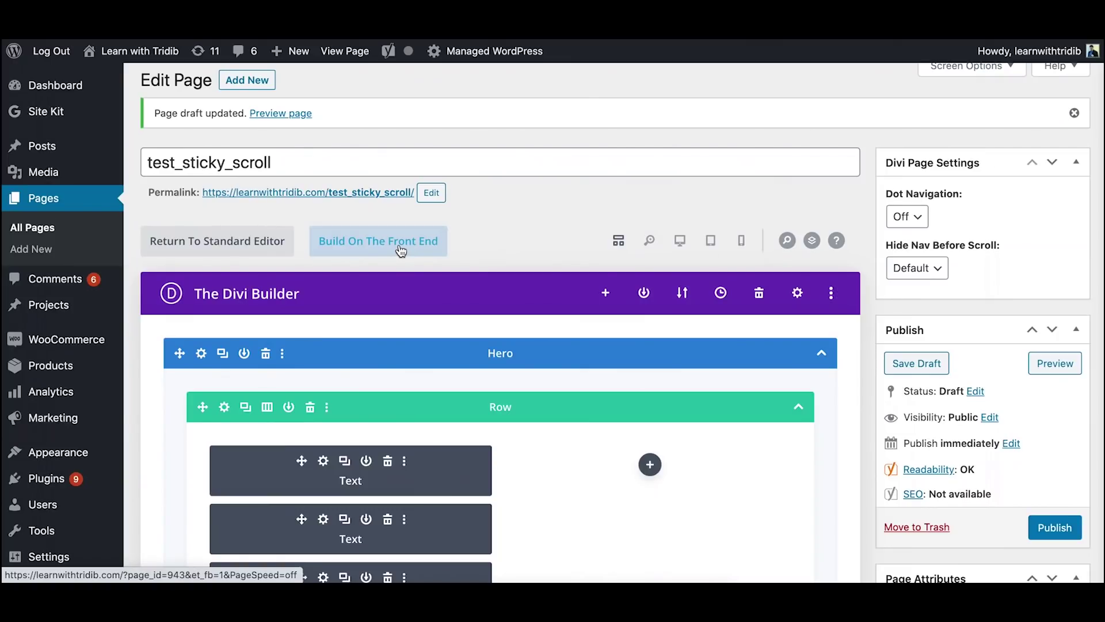
left_click(401, 250)
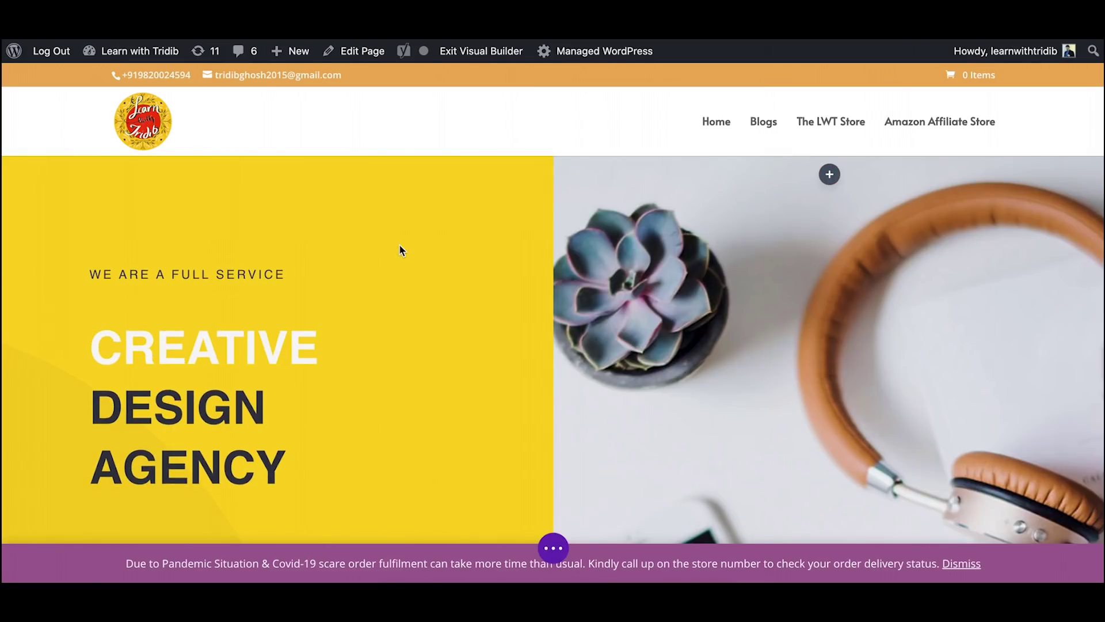
scroll(399, 244, "down", 10)
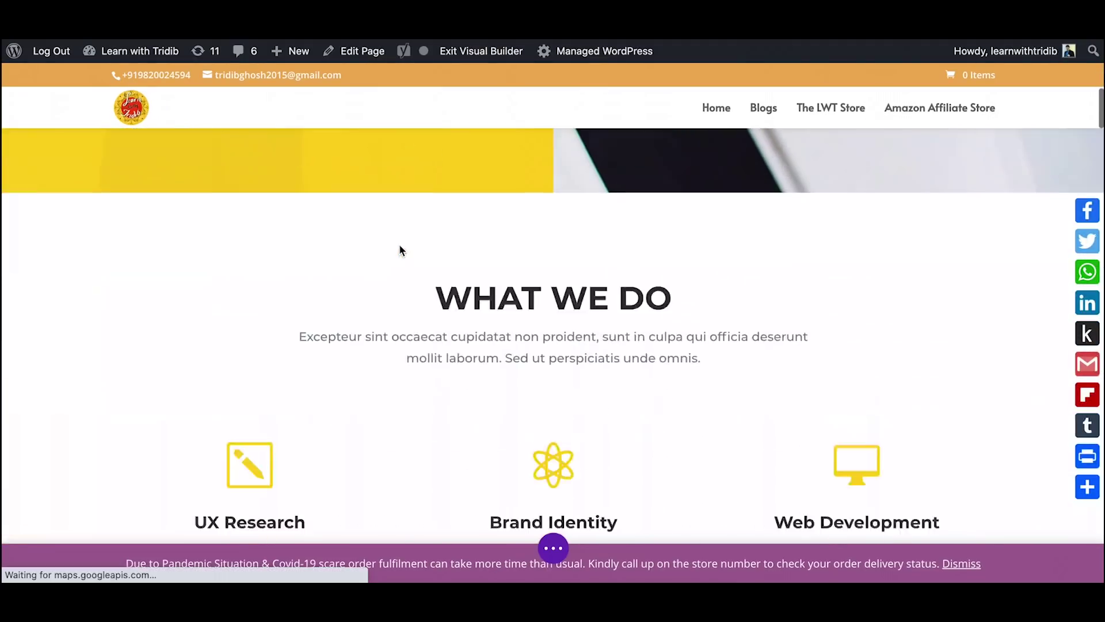
scroll(399, 244, "down", 15)
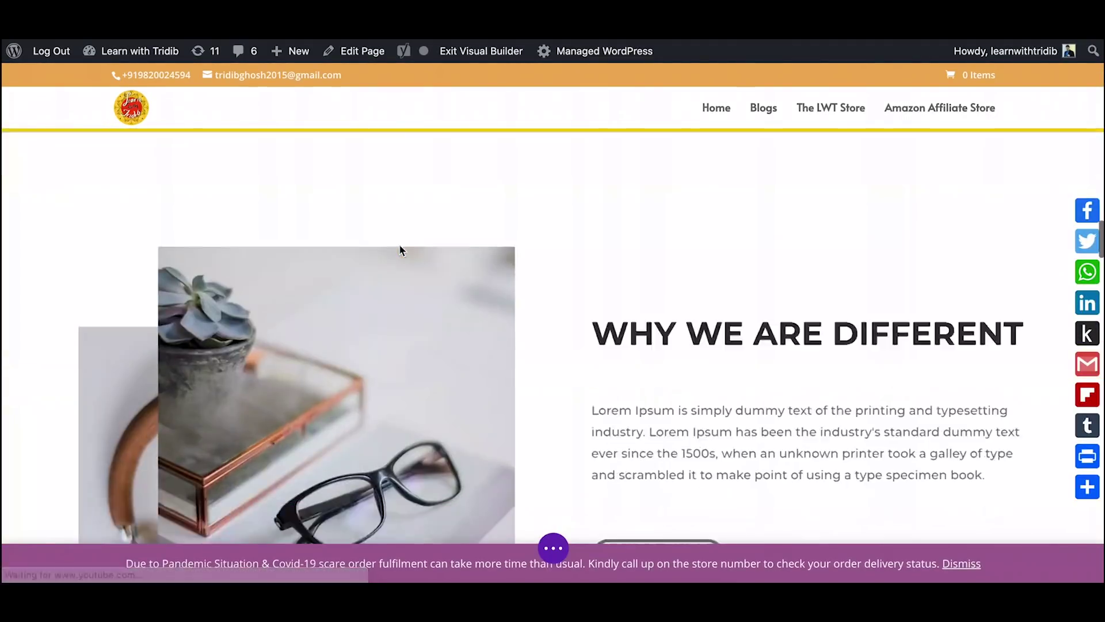
scroll(401, 249, "down", 10)
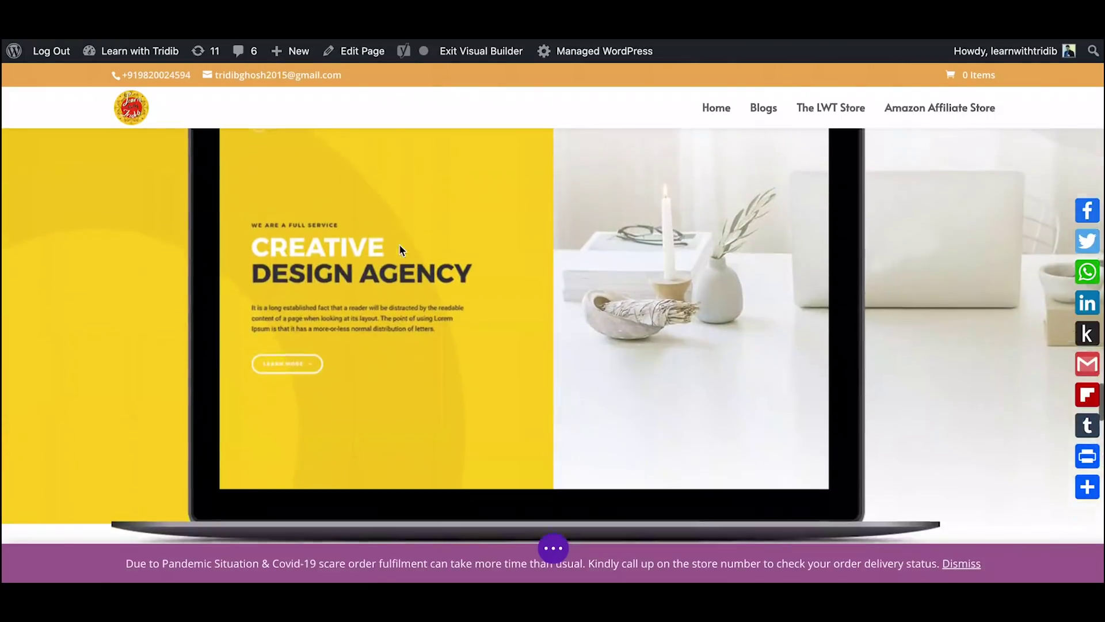
scroll(398, 243, "down", 10)
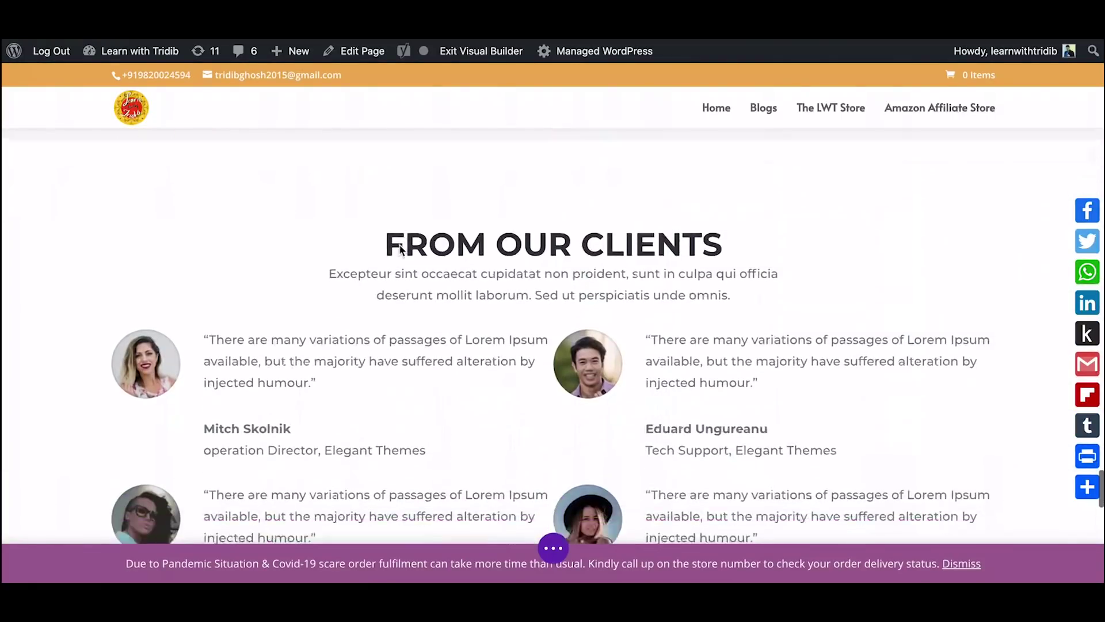
scroll(399, 244, "down", 10)
scroll(399, 243, "up", 20)
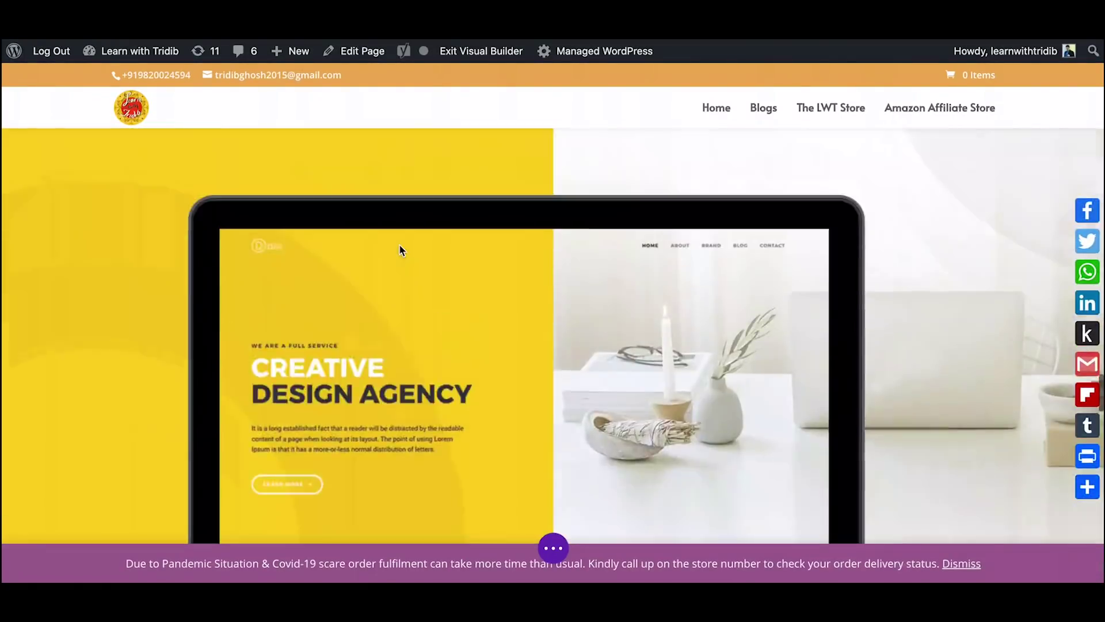
scroll(399, 243, "down", 15)
scroll(399, 243, "up", 10)
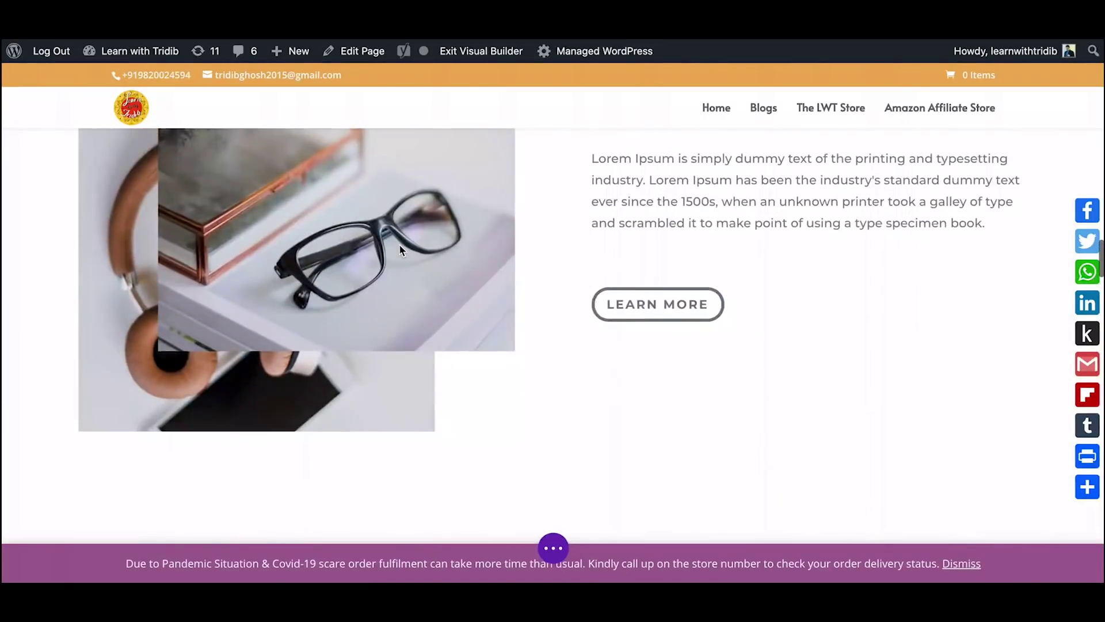
scroll(401, 249, "down", 10)
scroll(401, 249, "up", 4)
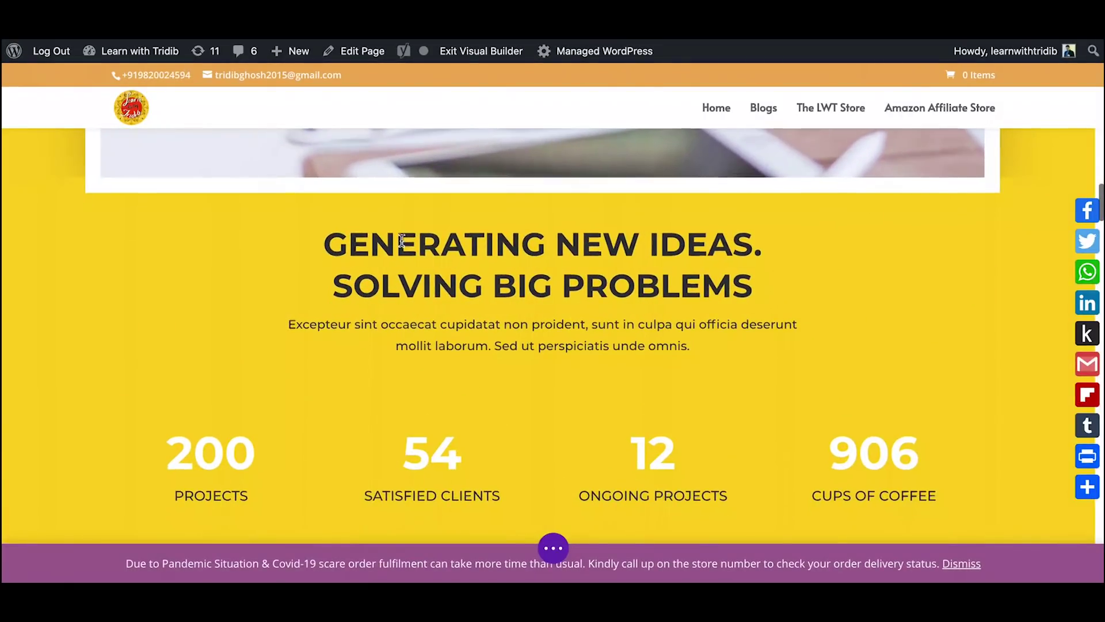
scroll(404, 241, "down", 4)
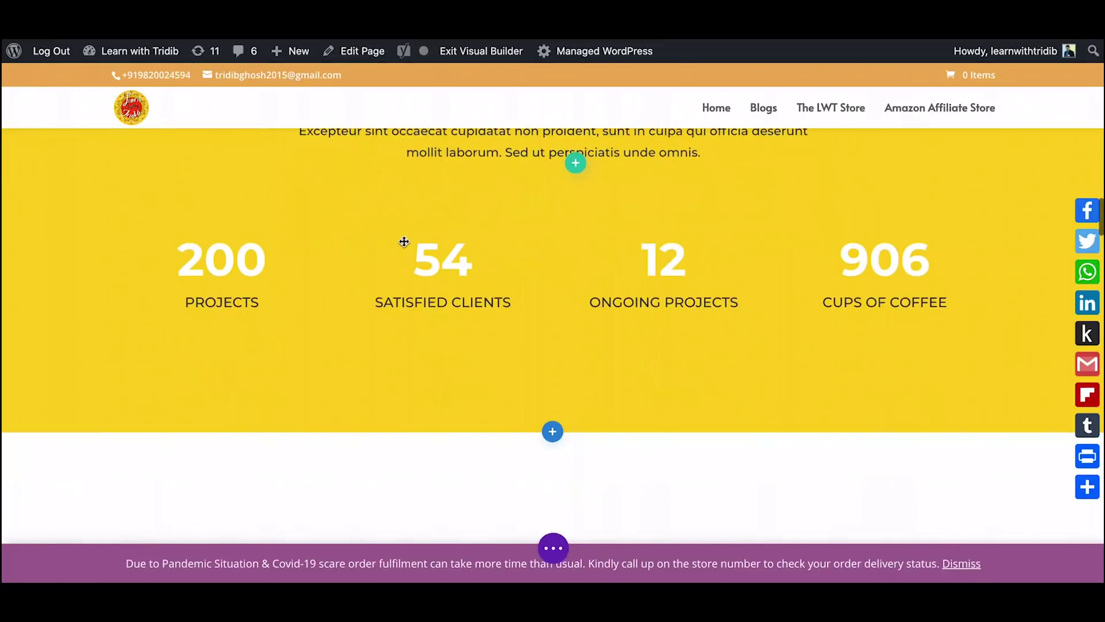
scroll(404, 240, "up", 2)
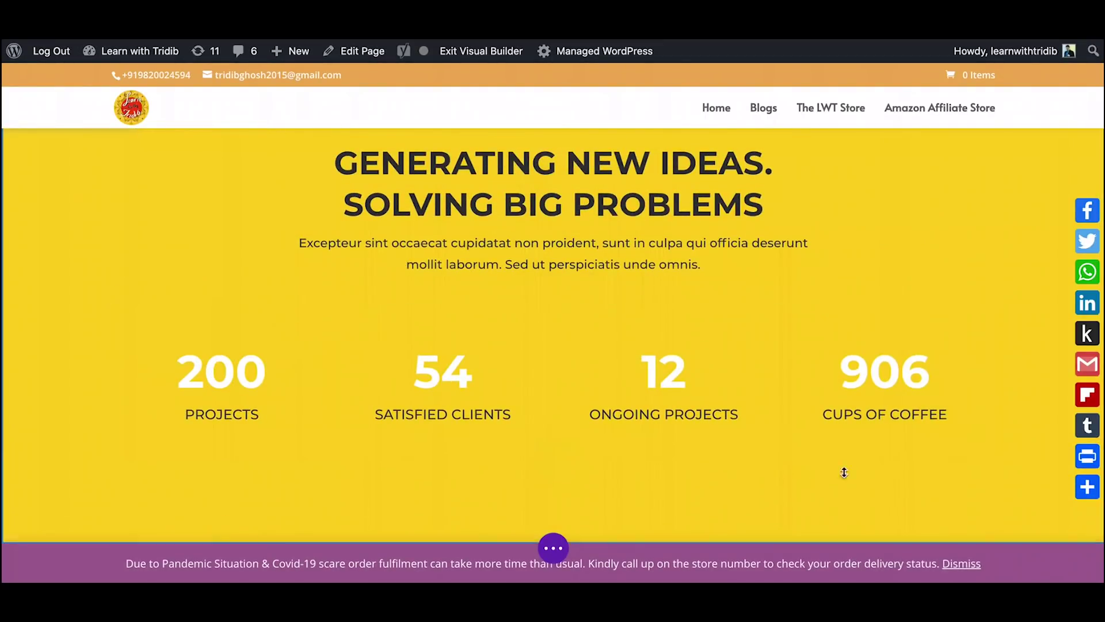
mouse_move(830, 460)
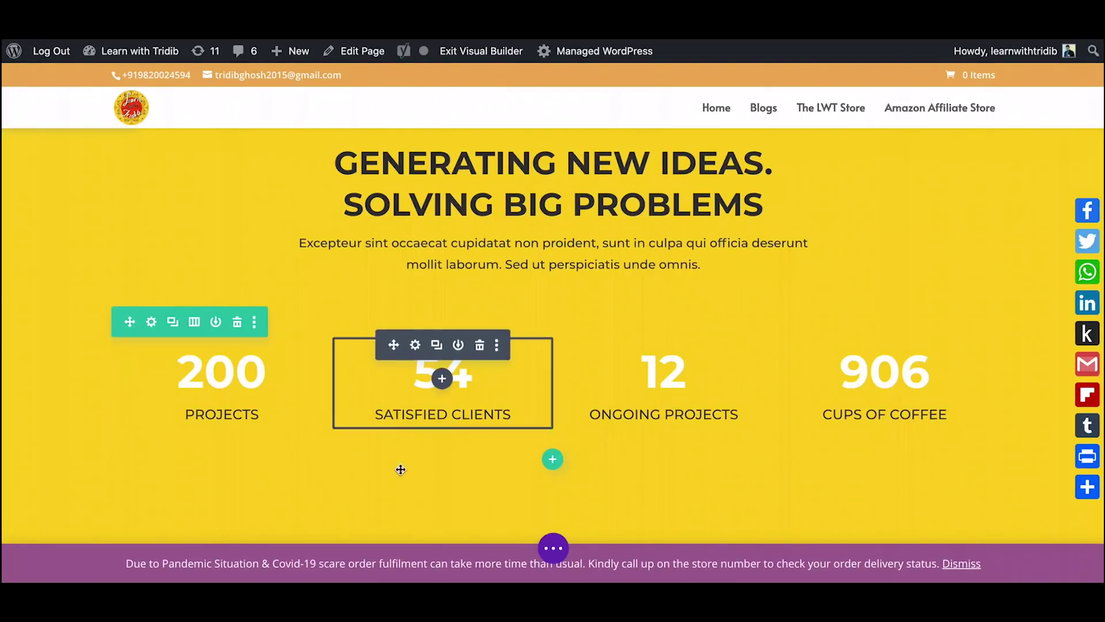
scroll(399, 469, "down", 6)
scroll(401, 470, "down", 5)
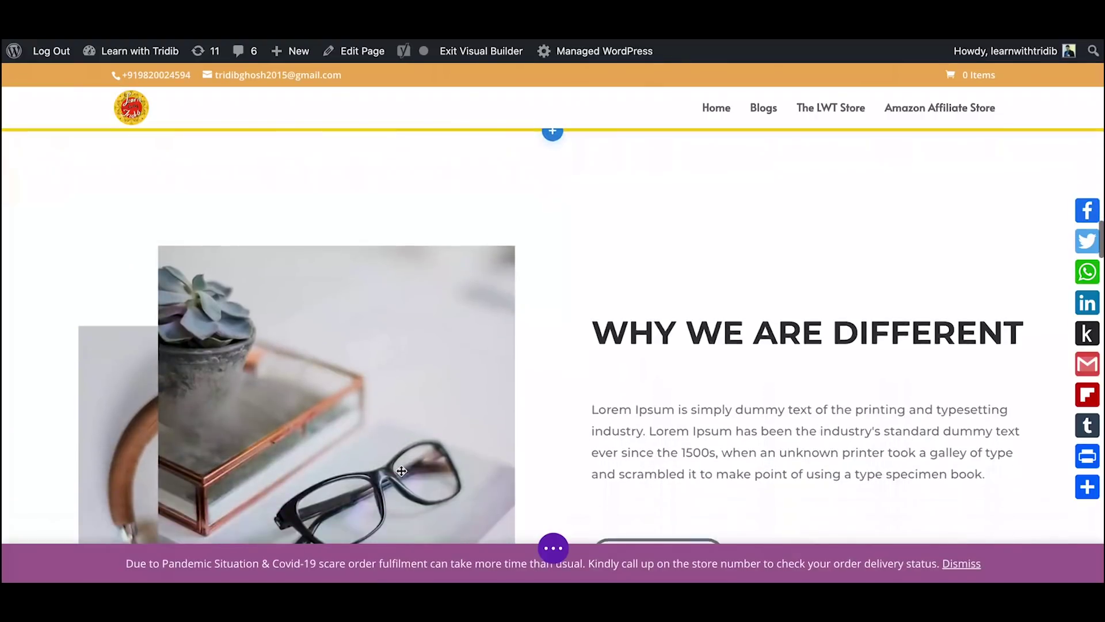
scroll(401, 471, "up", 10)
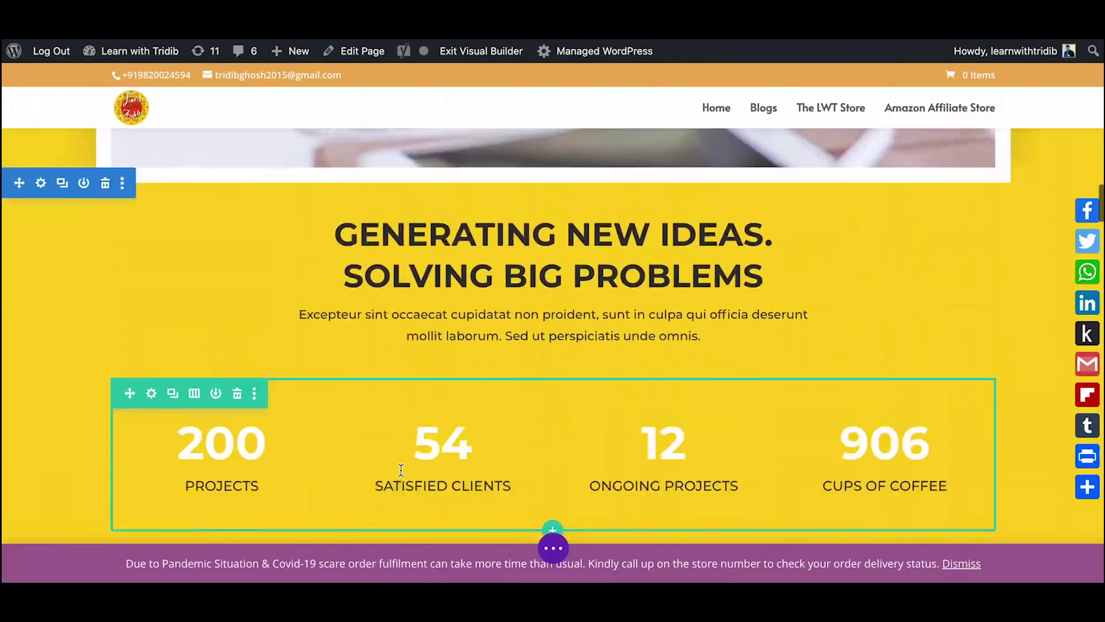
scroll(401, 471, "up", 12)
scroll(401, 471, "down", 12)
scroll(401, 471, "down", 3)
scroll(401, 471, "up", 5)
scroll(401, 470, "down", 3)
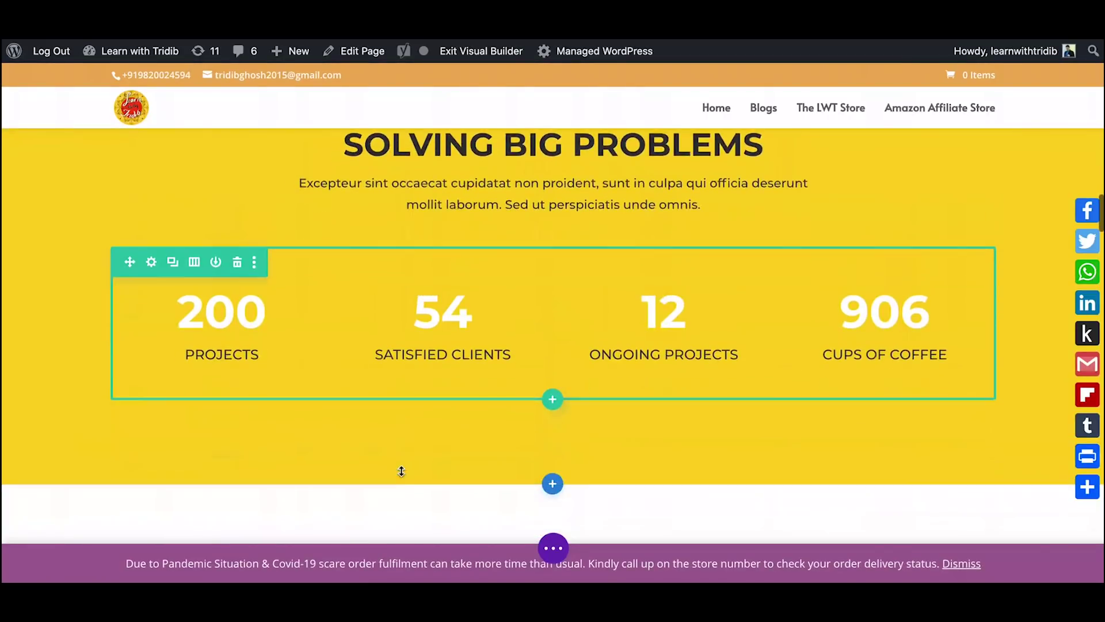
scroll(401, 470, "up", 3)
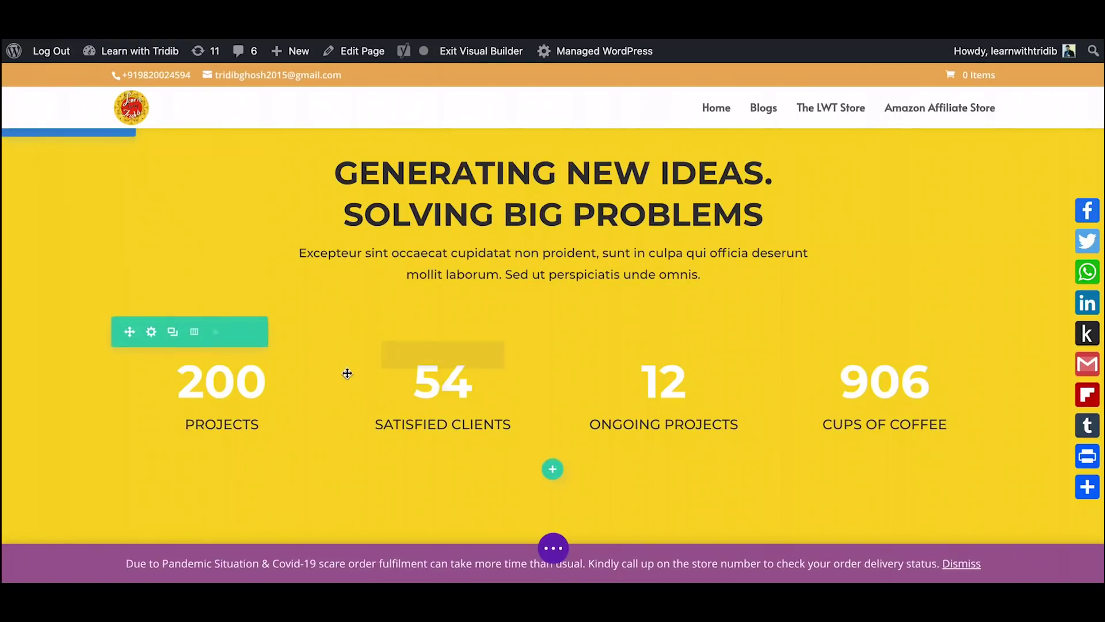
Step: Set the counter row's Sticky Position to Stick to Top with Body Area as its bottom limit
left_click(152, 333)
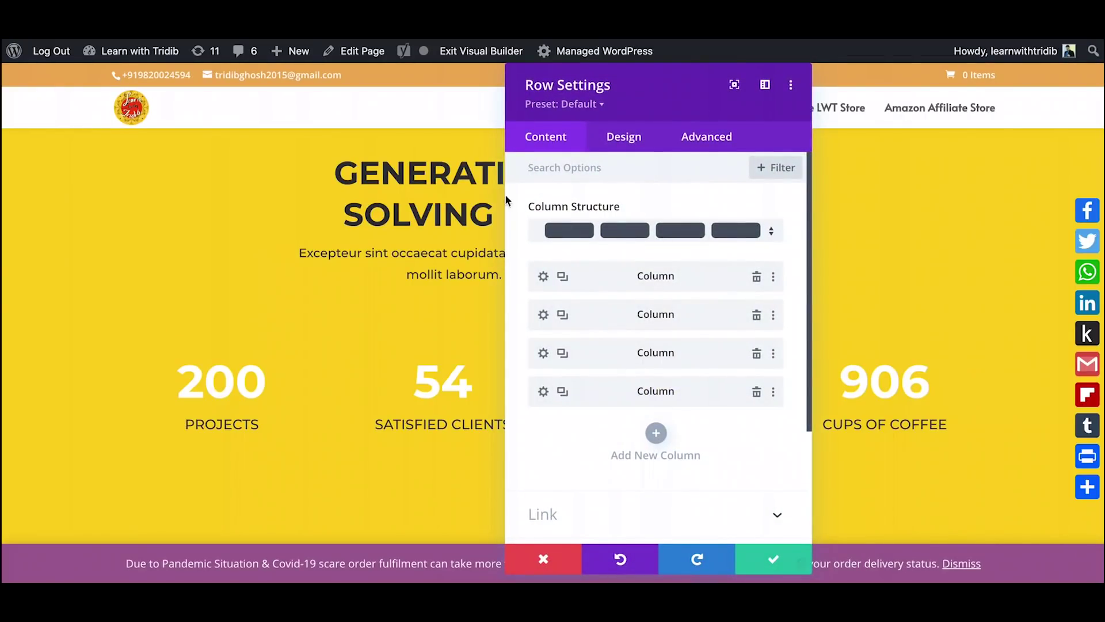
left_click(718, 146)
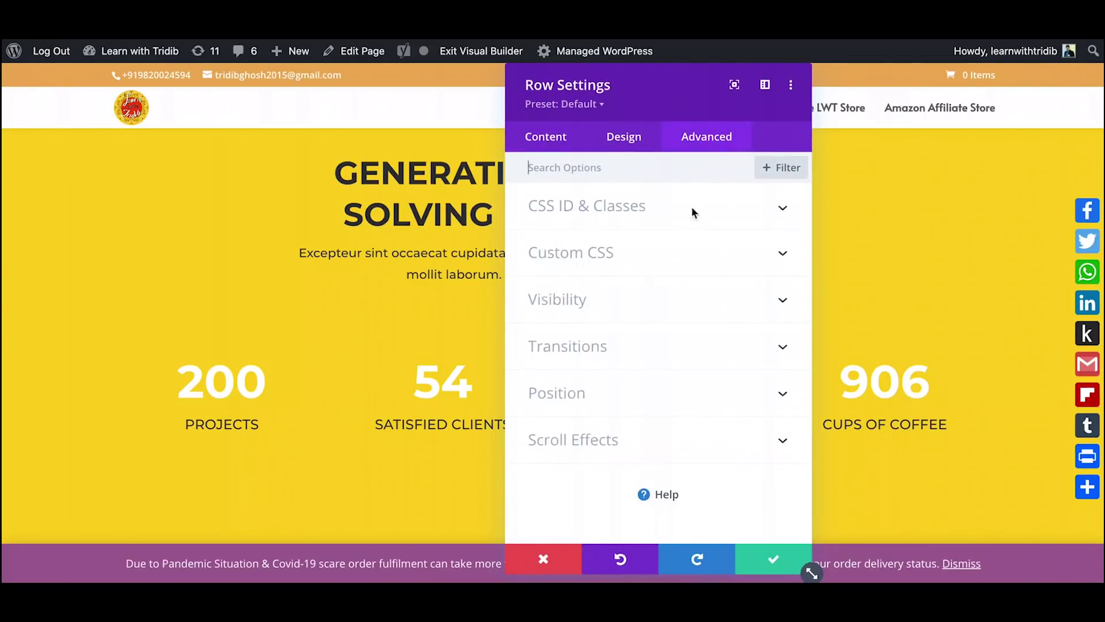
left_click(563, 436)
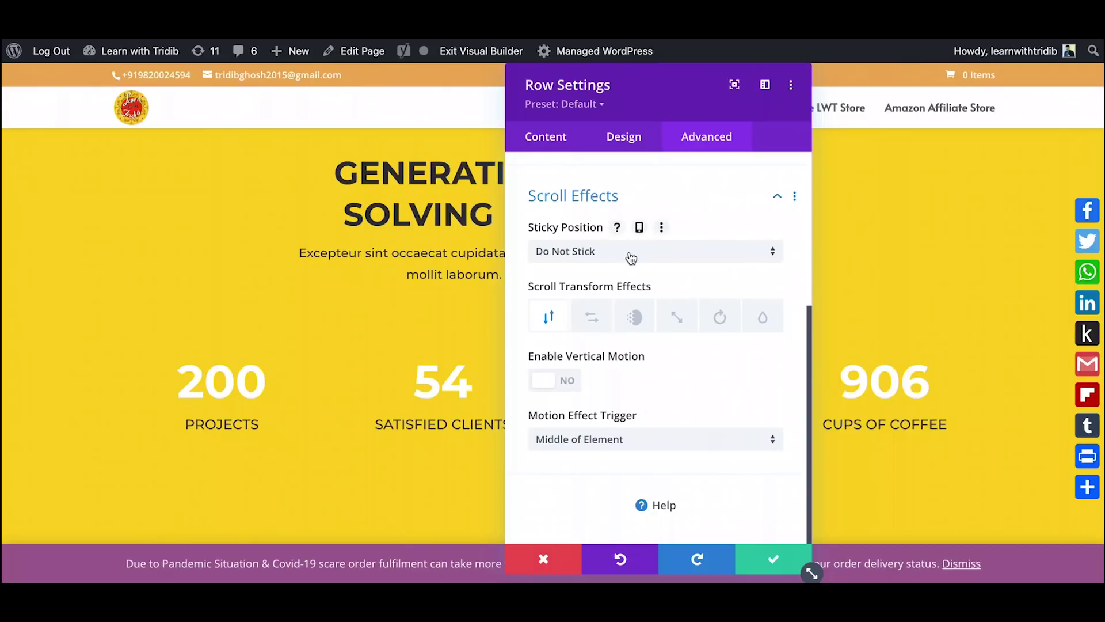
left_click(630, 257)
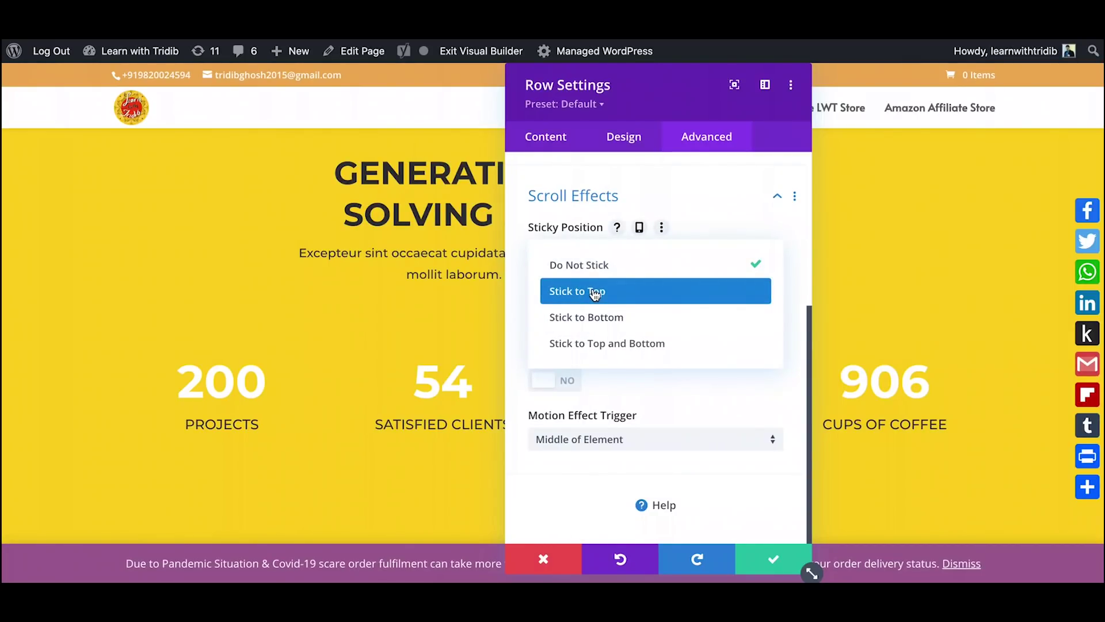
left_click(595, 292)
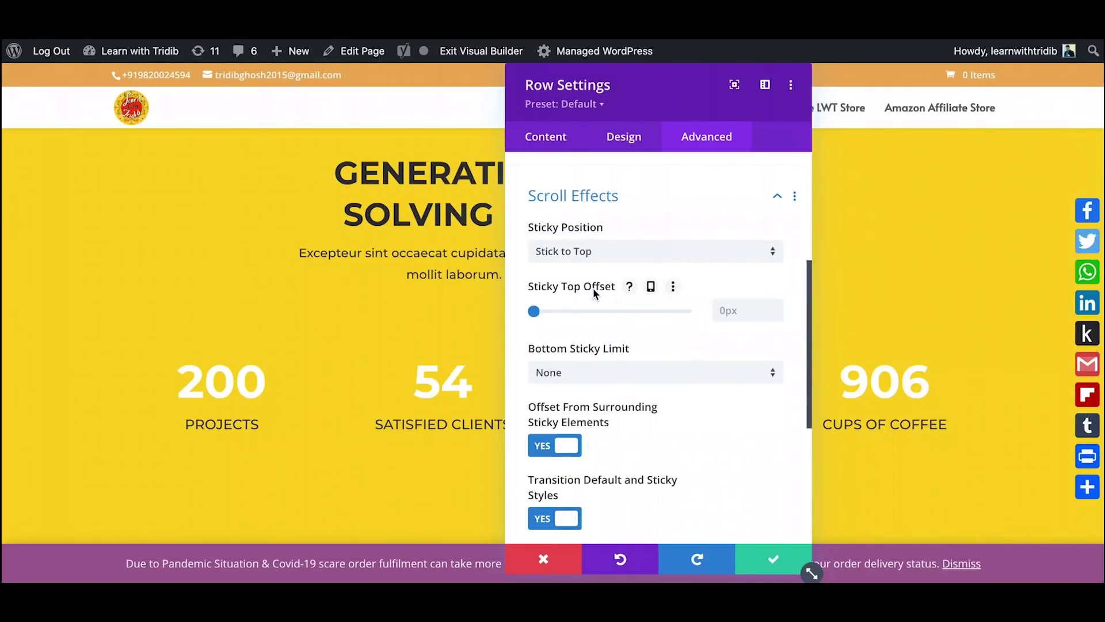
left_click(563, 375)
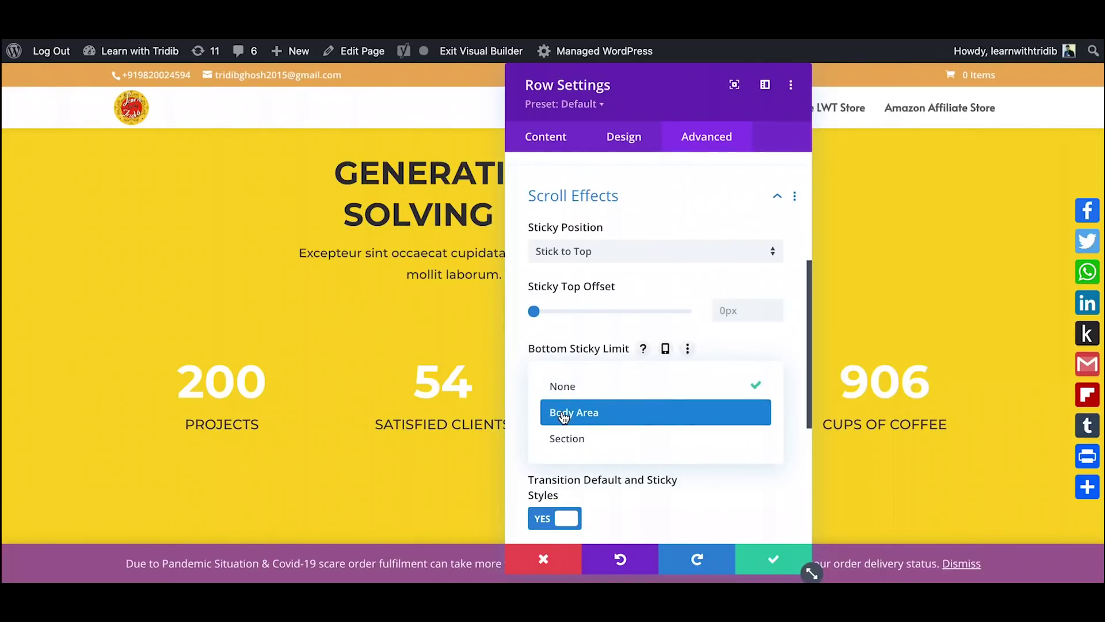
left_click(563, 413)
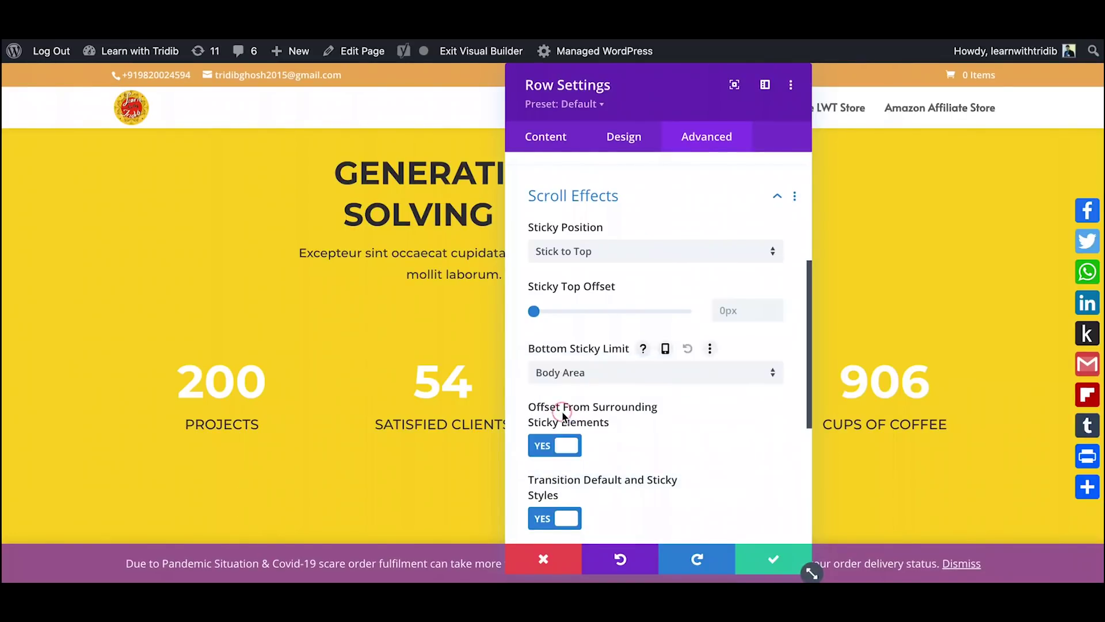
Step: Save the row's sticky settings and scroll the page to confirm the counter row stays pinned
left_click(765, 558)
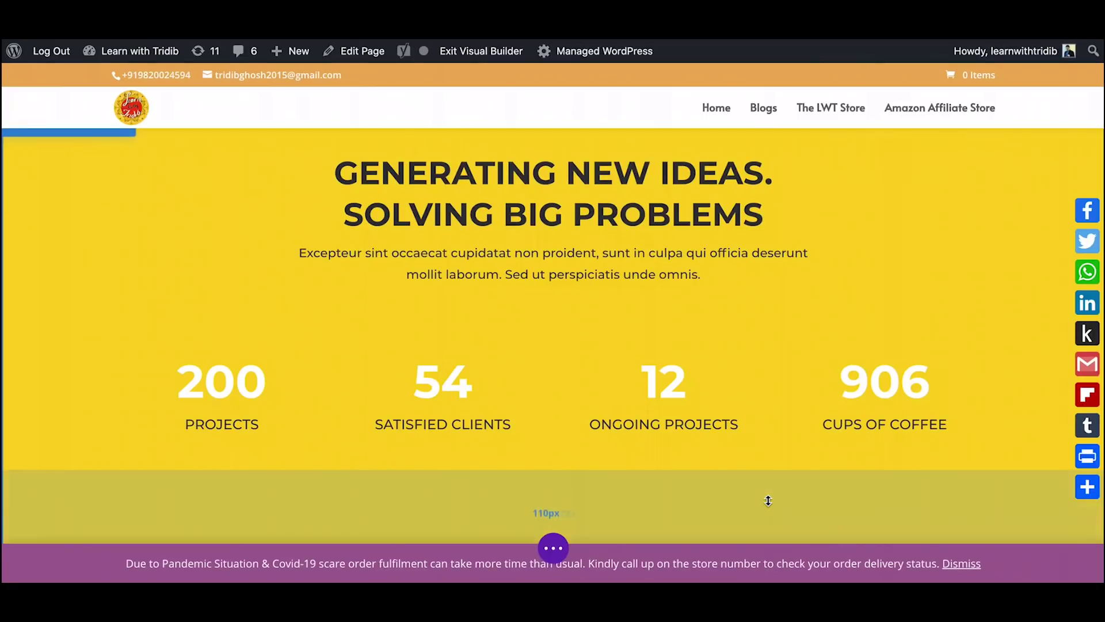
scroll(766, 512, "down", 3)
scroll(768, 500, "down", 1)
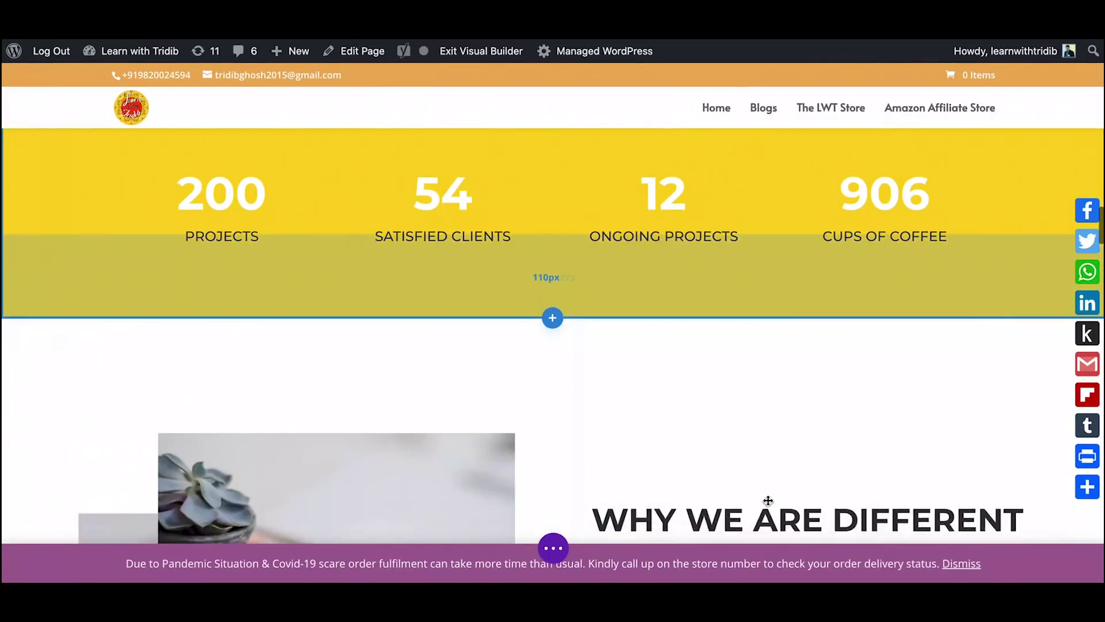
scroll(768, 500, "down", 3)
scroll(768, 500, "up", 2)
scroll(768, 500, "up", 3)
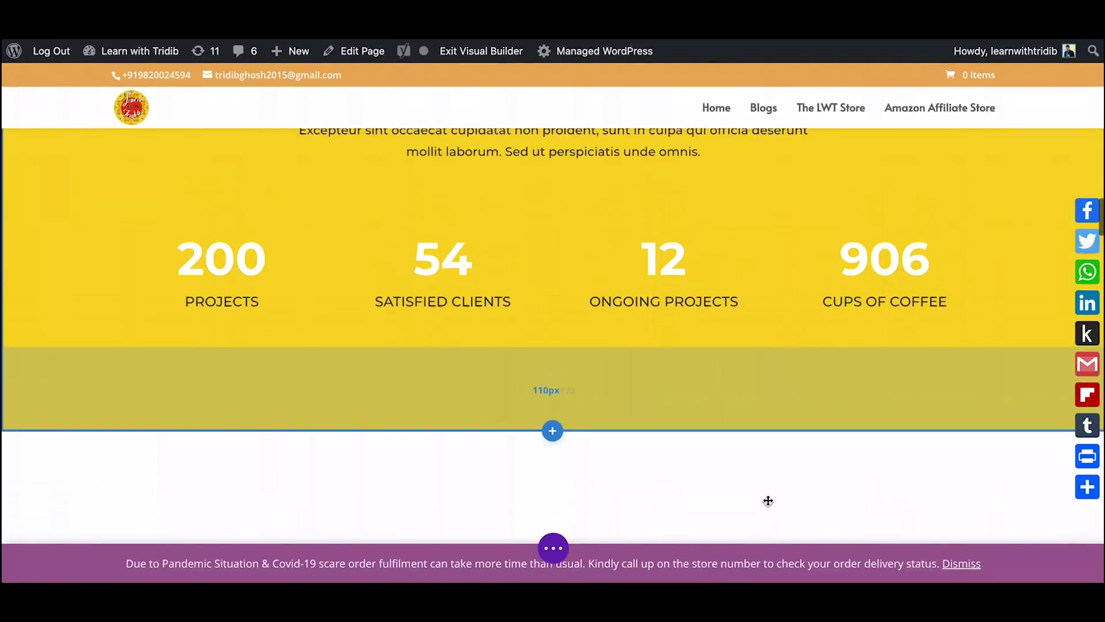
mouse_move(173, 227)
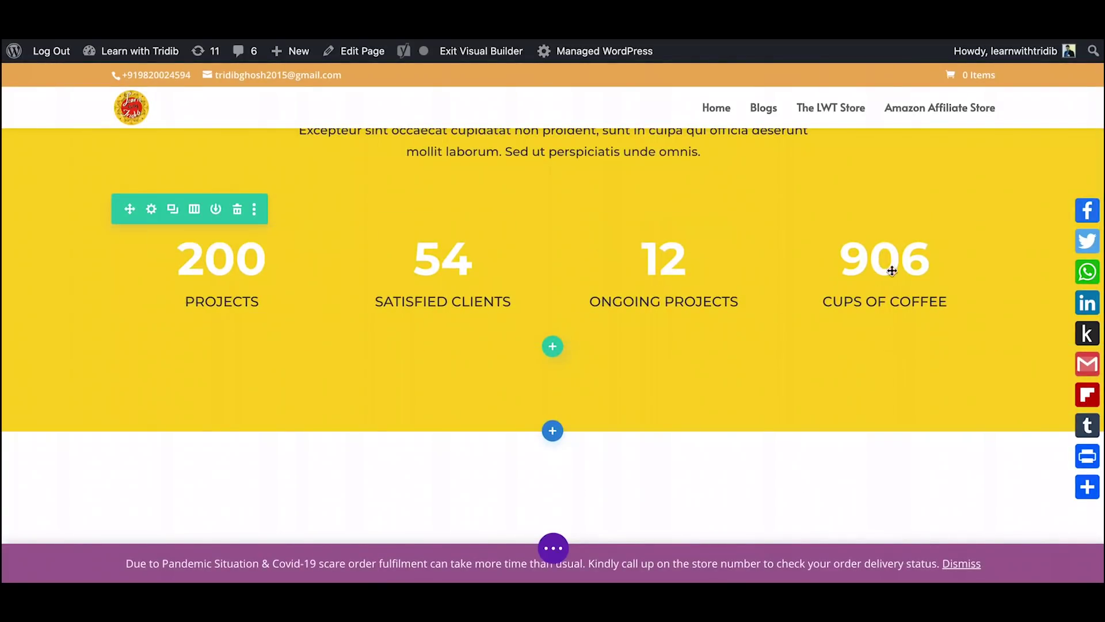
scroll(651, 406, "down", 2)
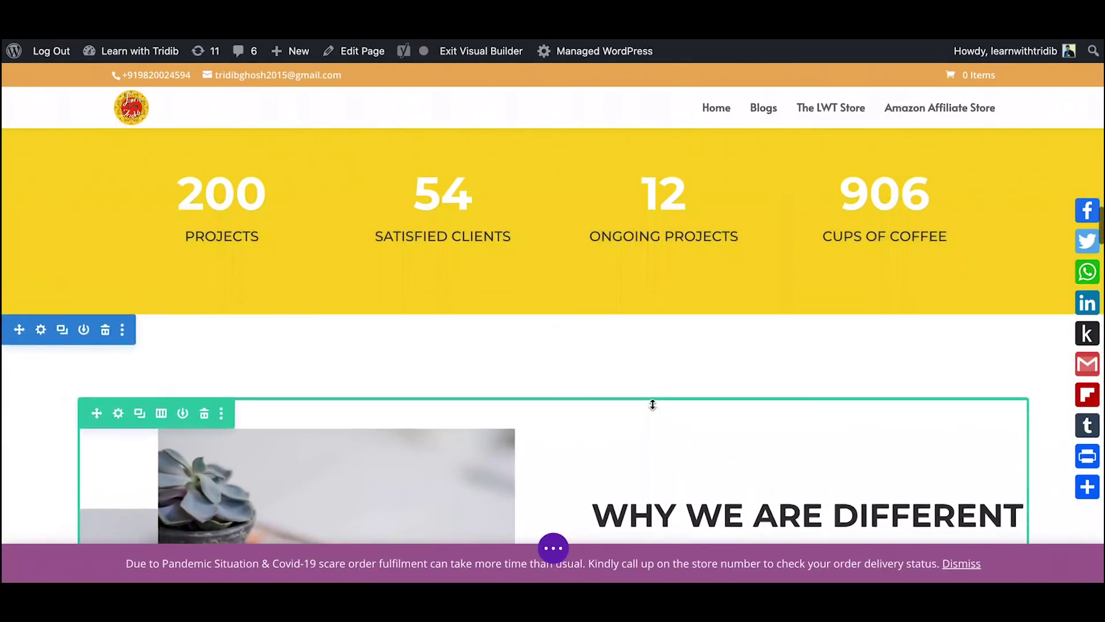
scroll(652, 405, "down", 1)
scroll(653, 405, "down", 7)
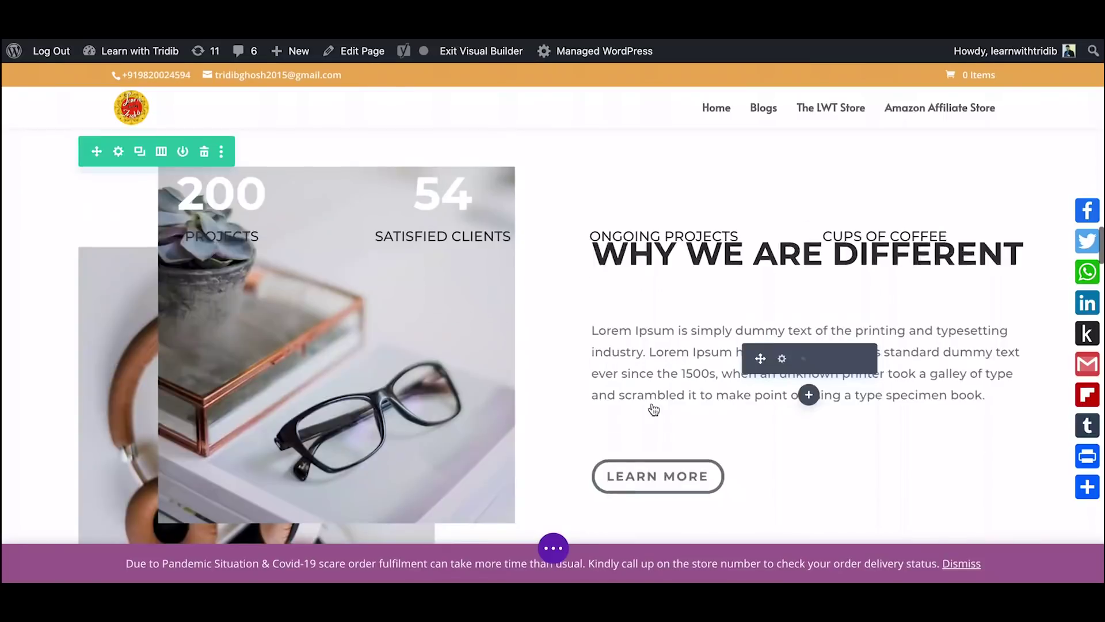
scroll(652, 405, "down", 10)
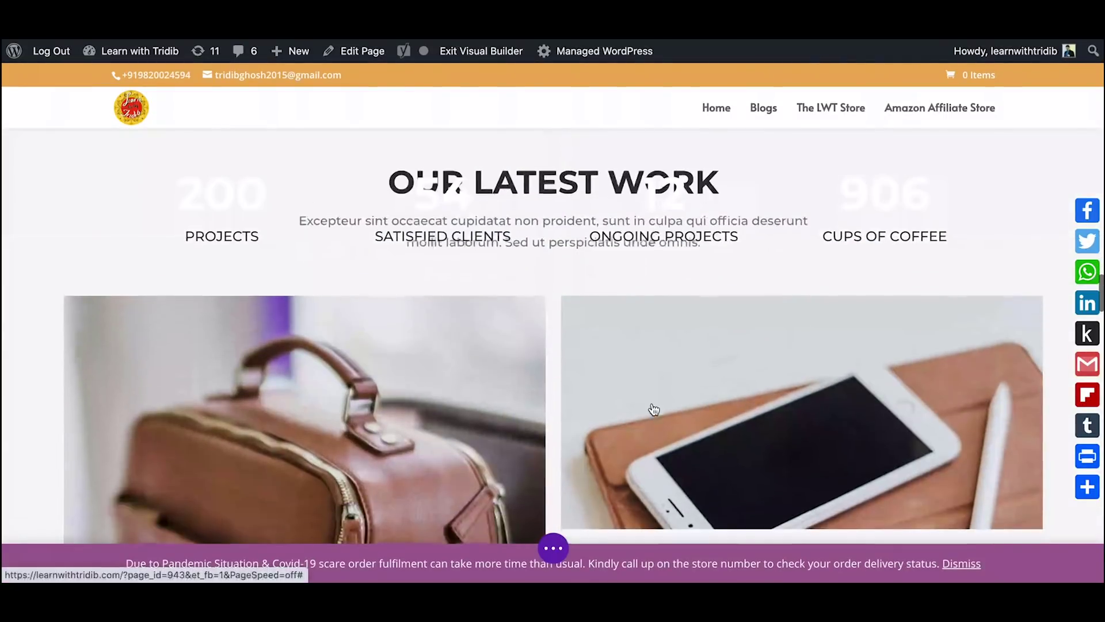
scroll(653, 409, "down", 1)
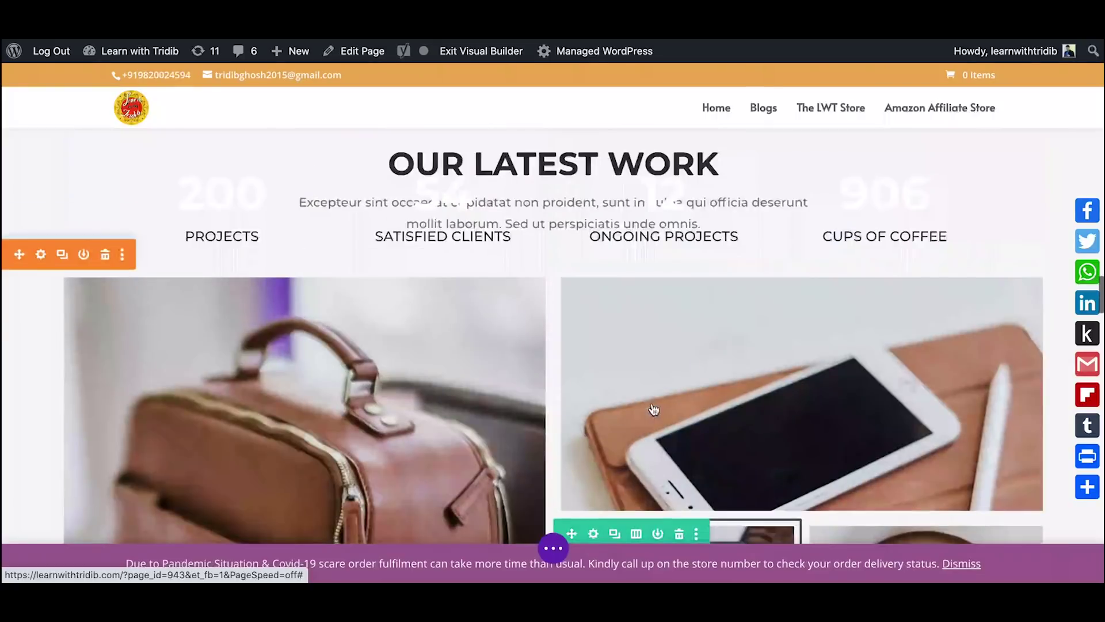
scroll(653, 409, "up", 7)
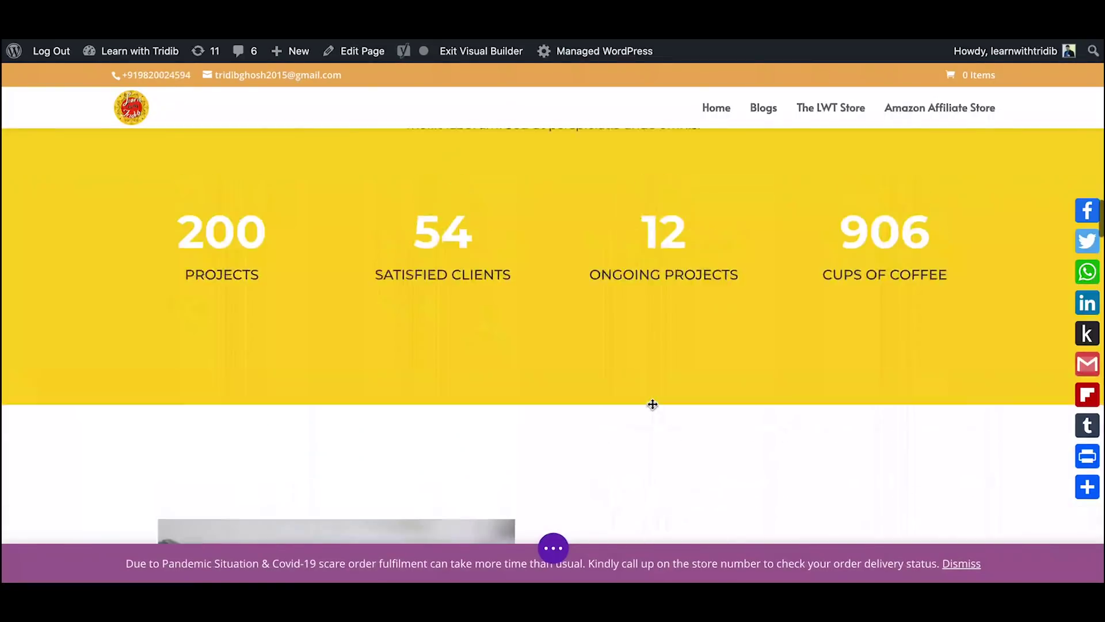
scroll(652, 404, "up", 5)
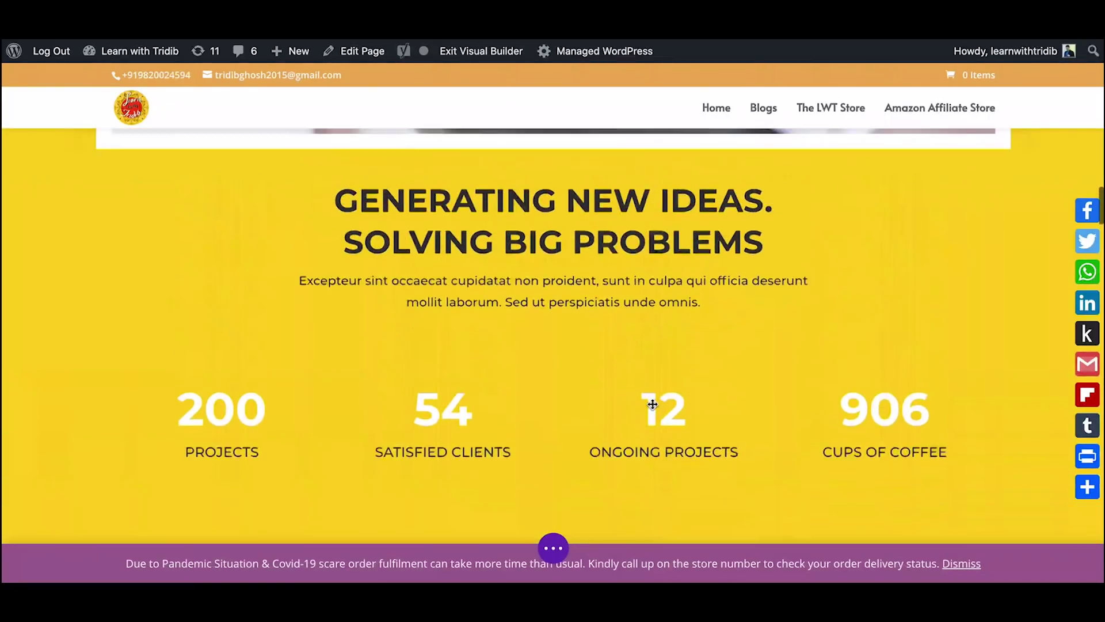
scroll(652, 405, "down", 3)
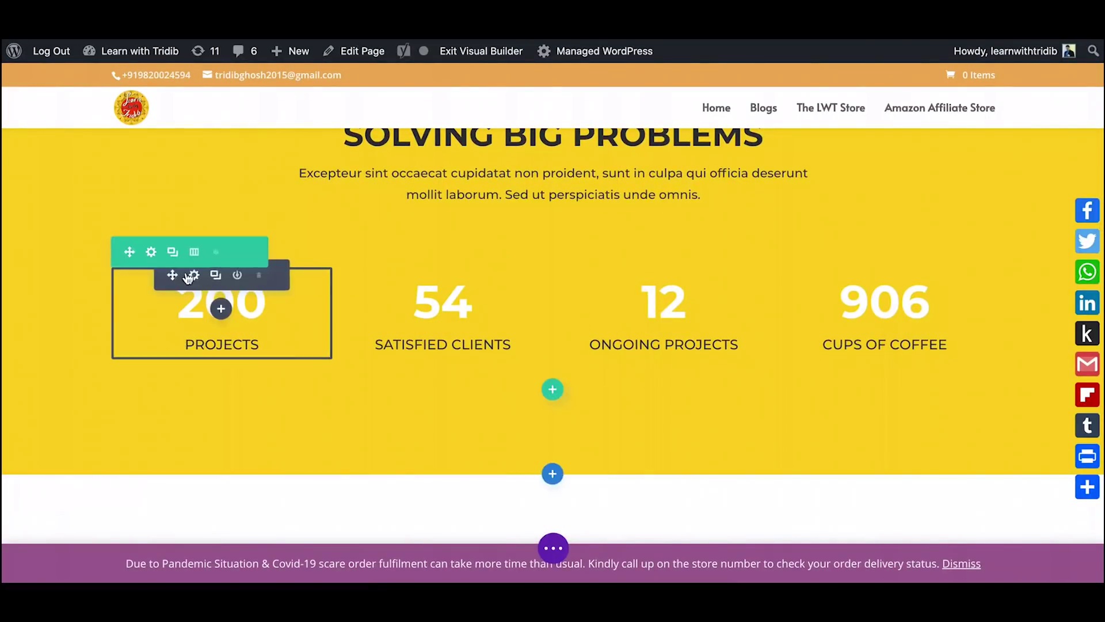
Step: Give the counter row a blue #007fe0 sticky-state background and save the row settings
left_click(151, 253)
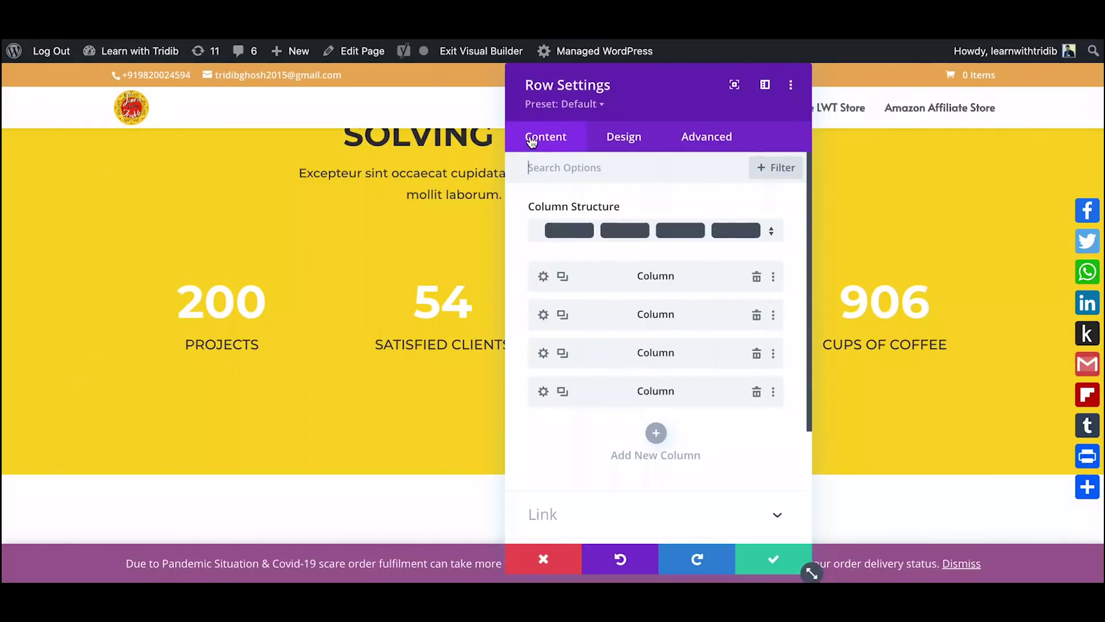
scroll(608, 374, "down", 3)
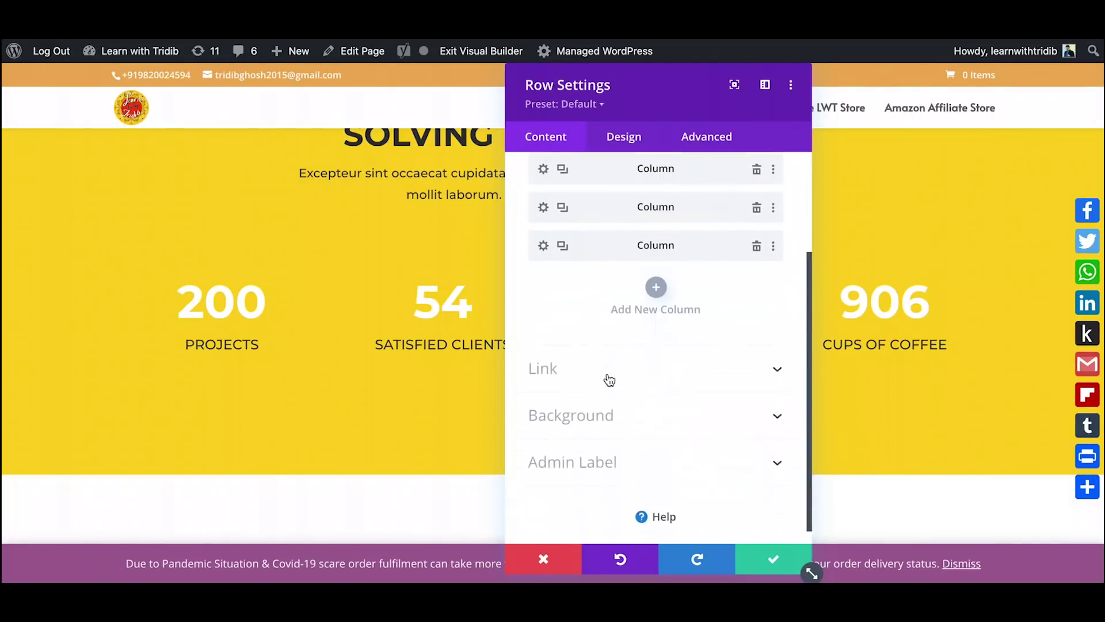
left_click(598, 406)
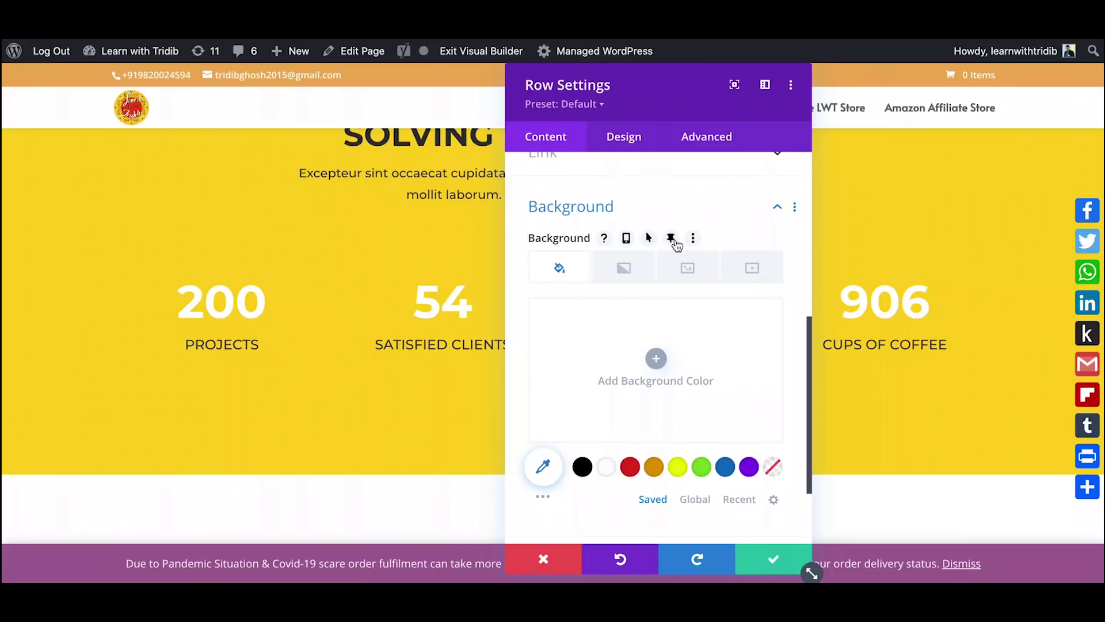
left_click(672, 239)
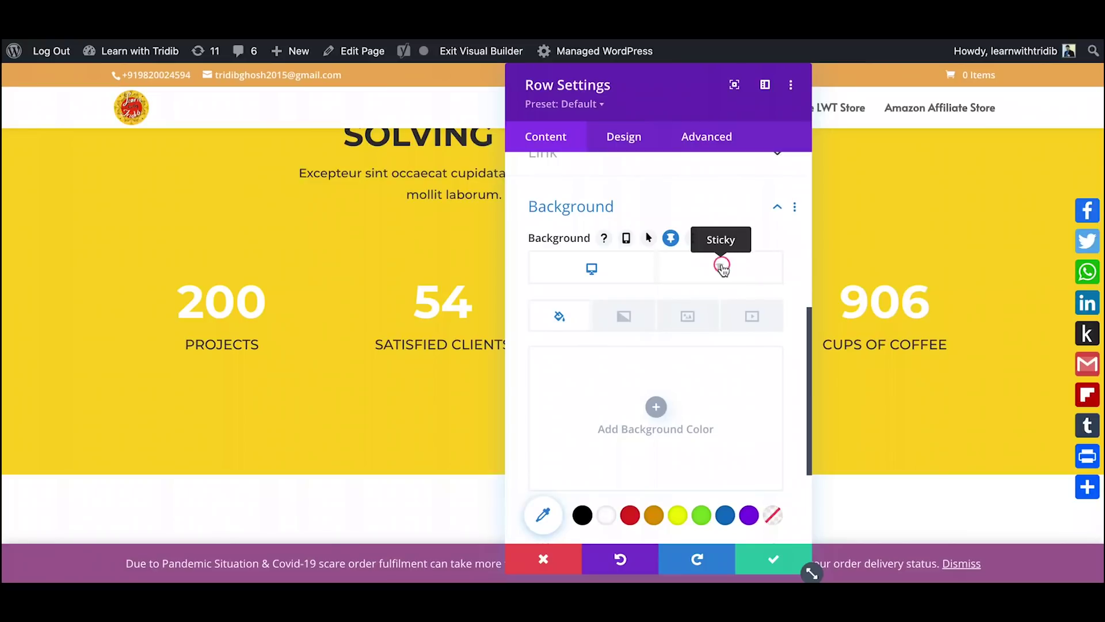
left_click(723, 269)
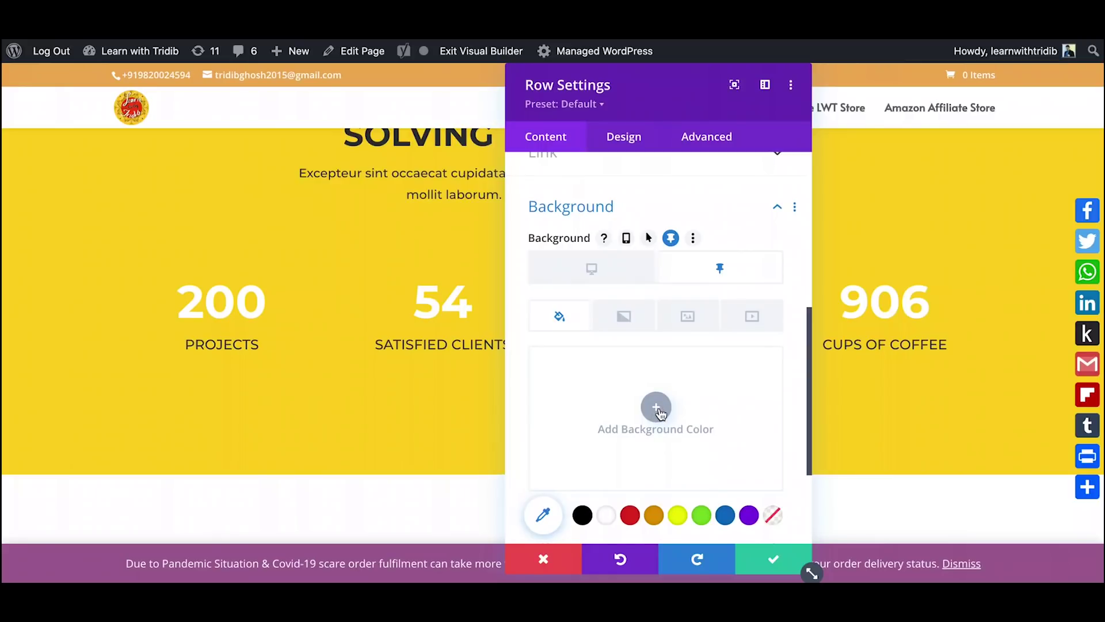
left_click(659, 411)
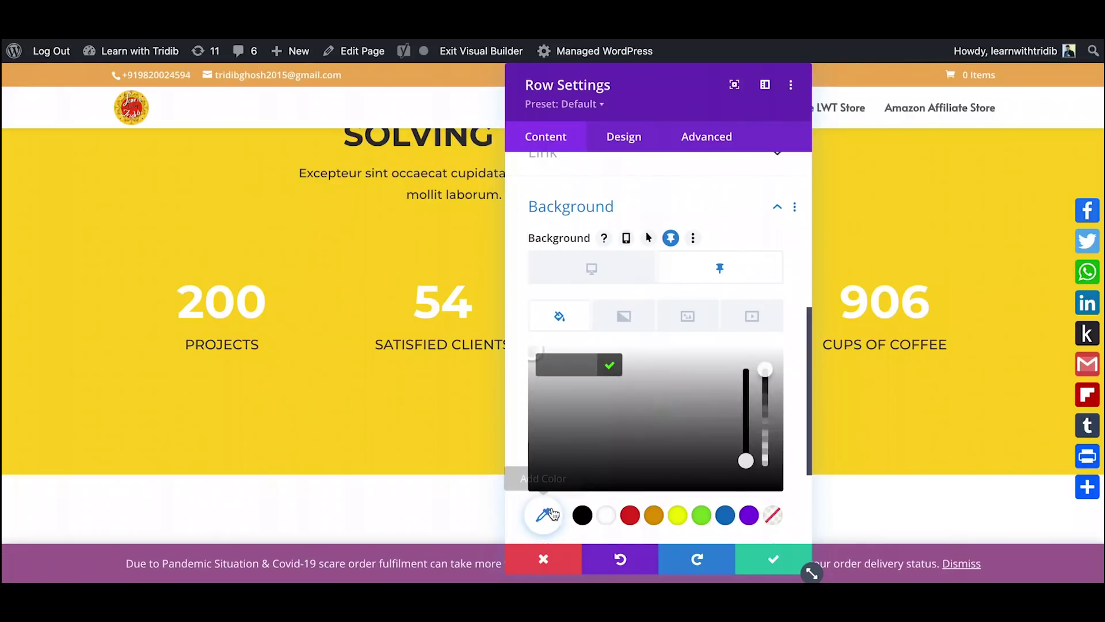
left_click(551, 514)
scroll(546, 489, "down", 3)
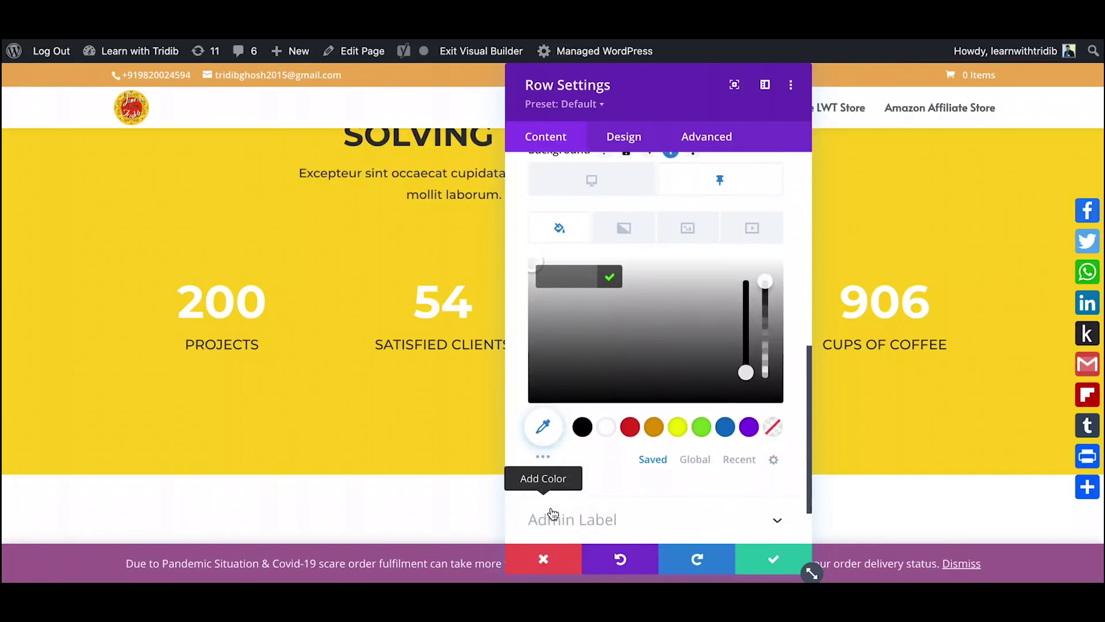
left_click(543, 458)
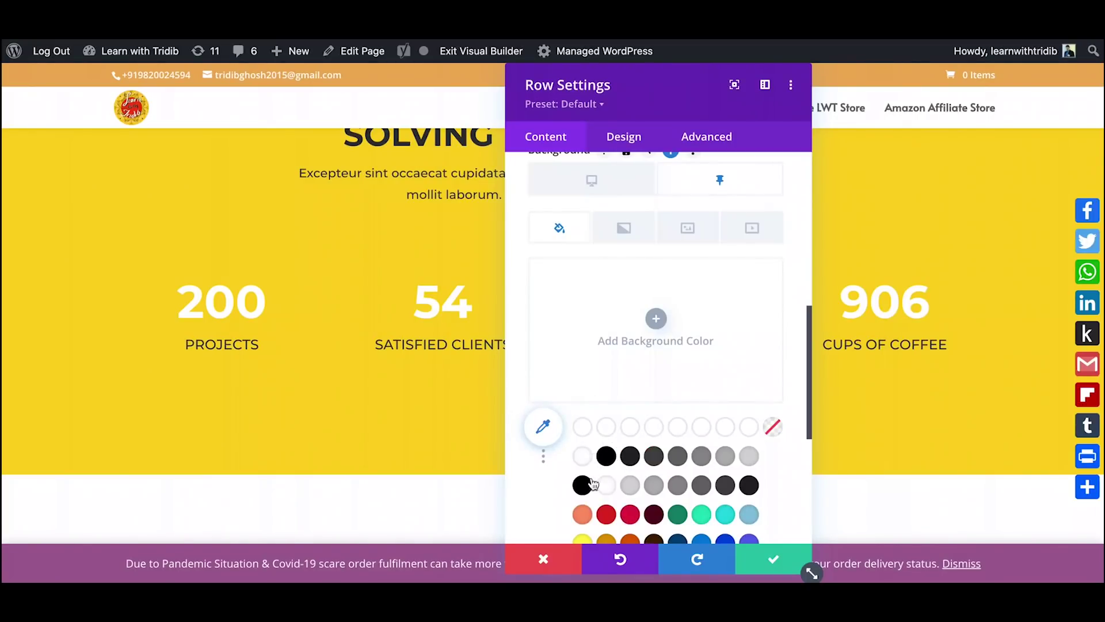
scroll(634, 486, "down", 2)
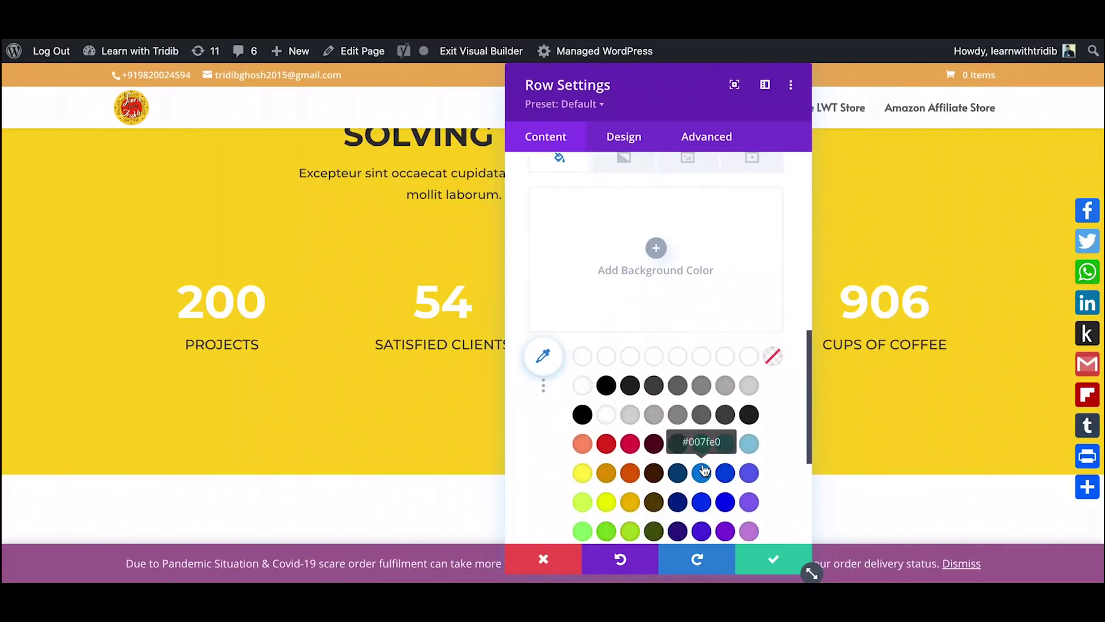
left_click(701, 472)
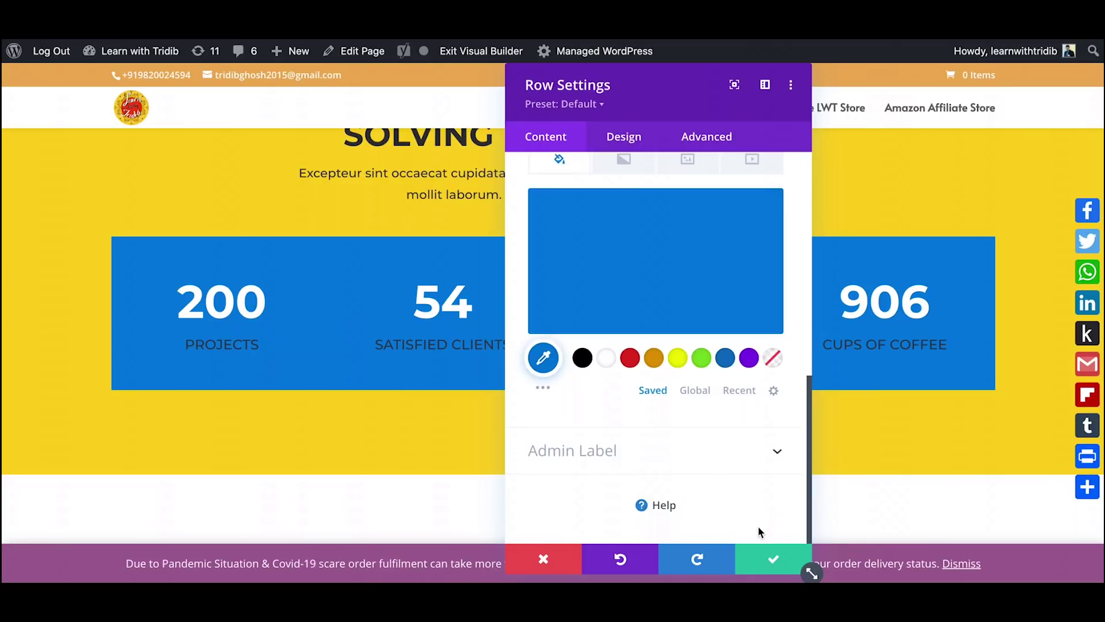
left_click(762, 561)
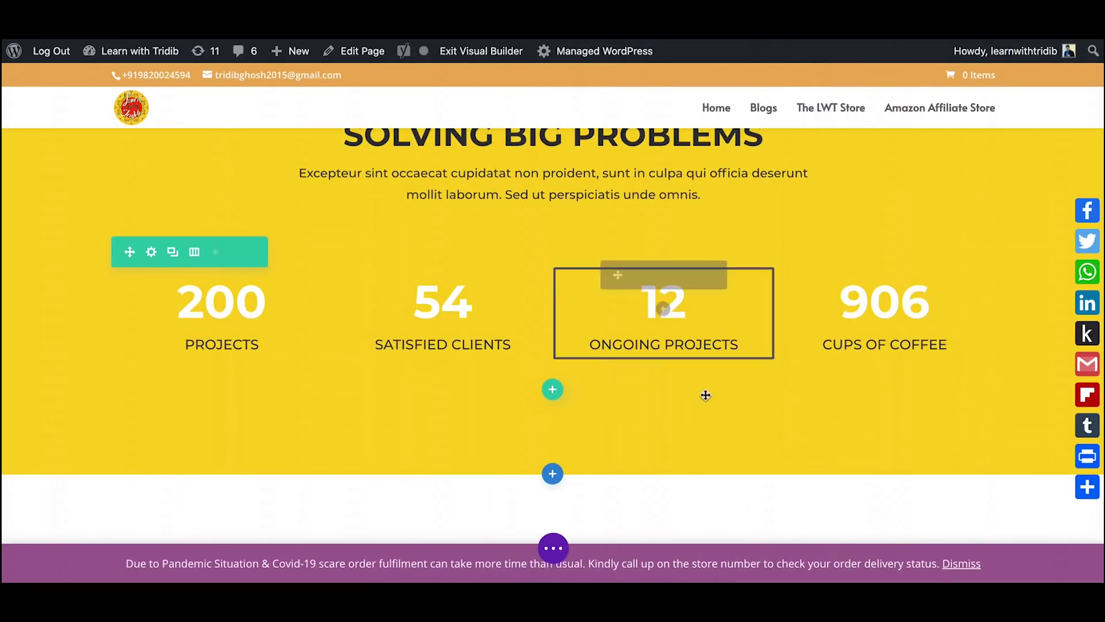
scroll(706, 435, "down", 3)
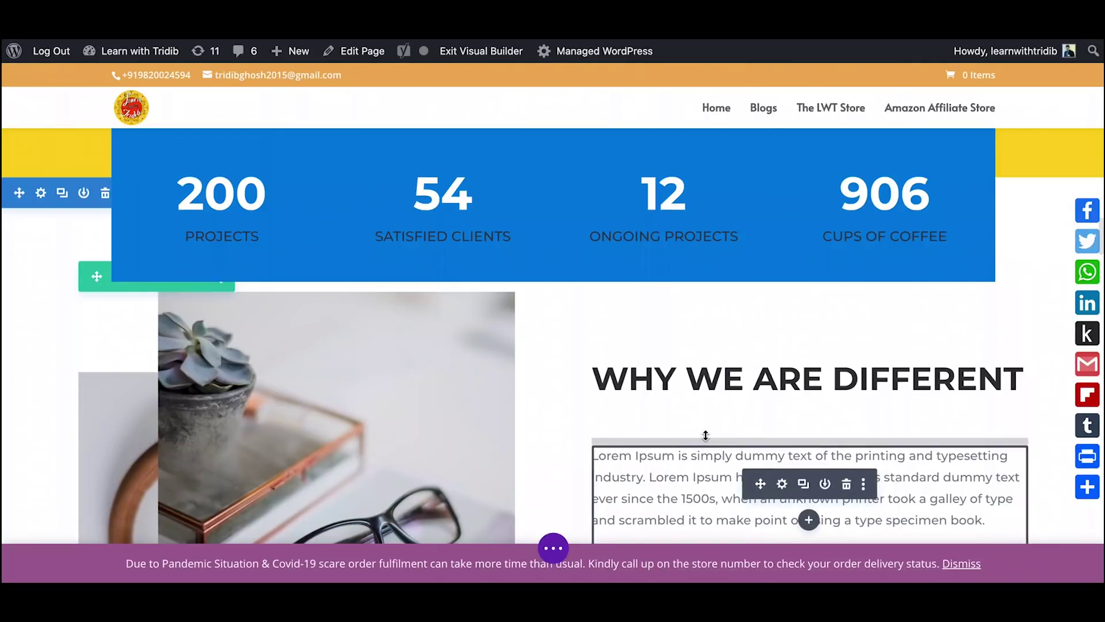
scroll(705, 436, "down", 1)
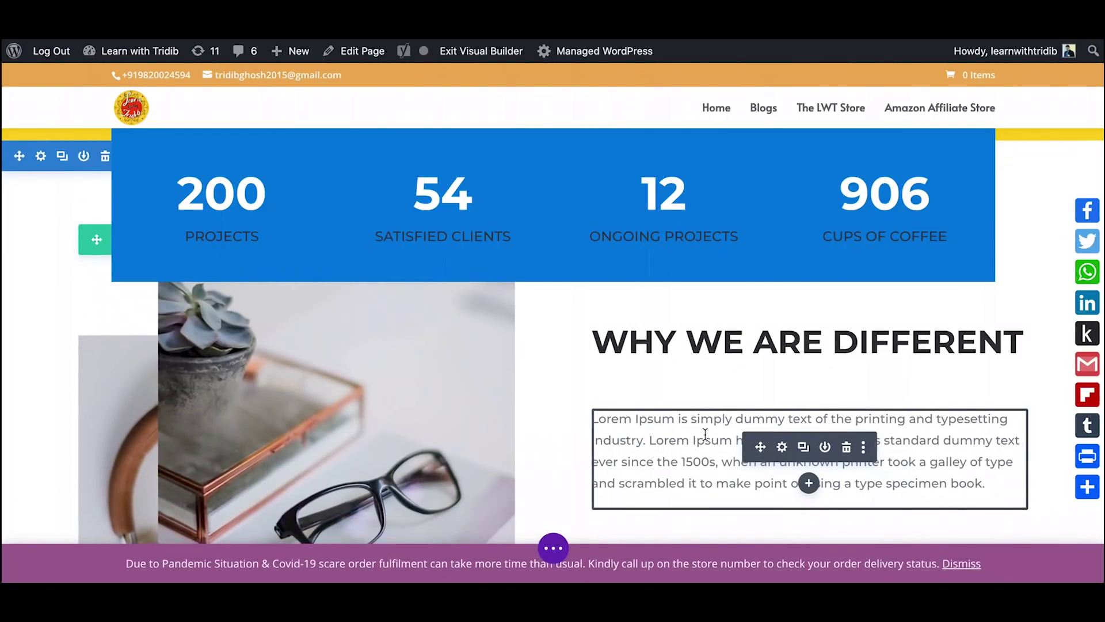
scroll(706, 432, "down", 1)
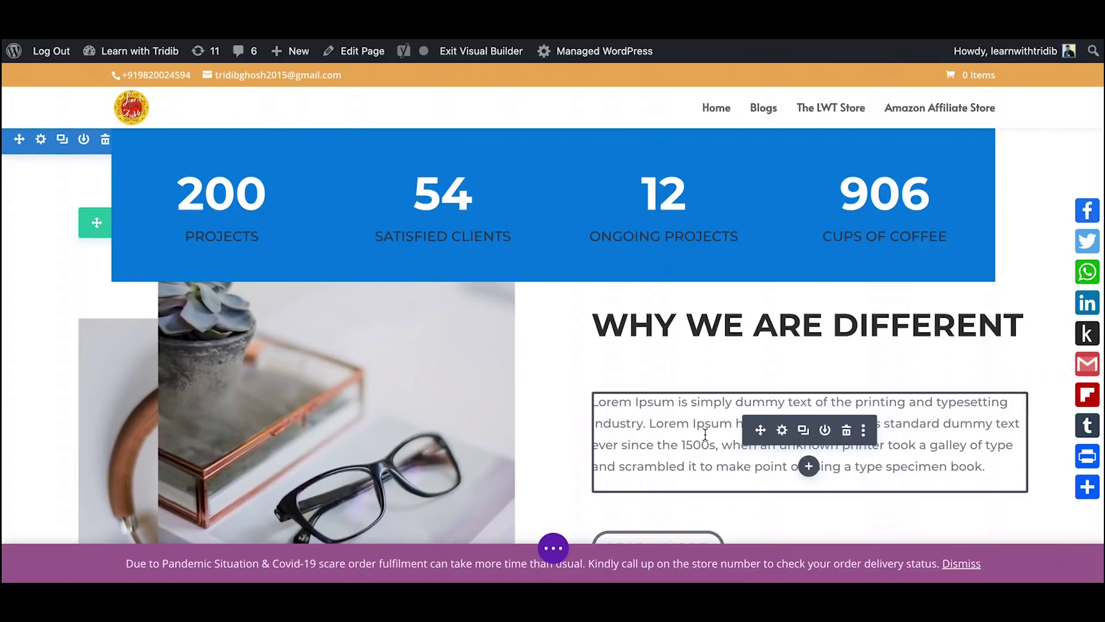
scroll(705, 436, "down", 3)
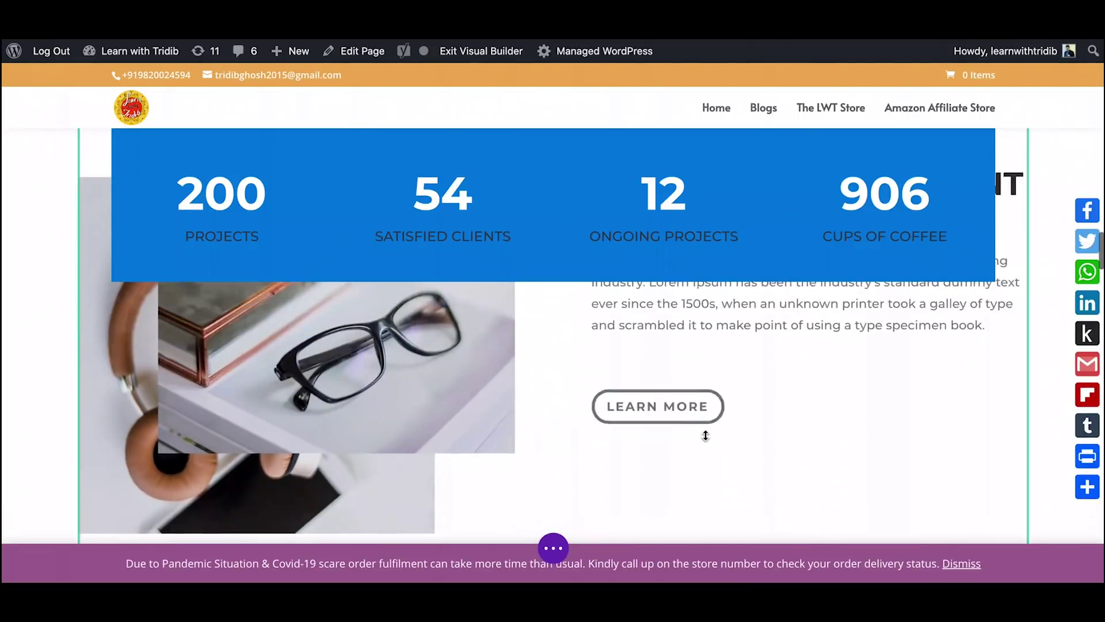
scroll(706, 435, "up", 5)
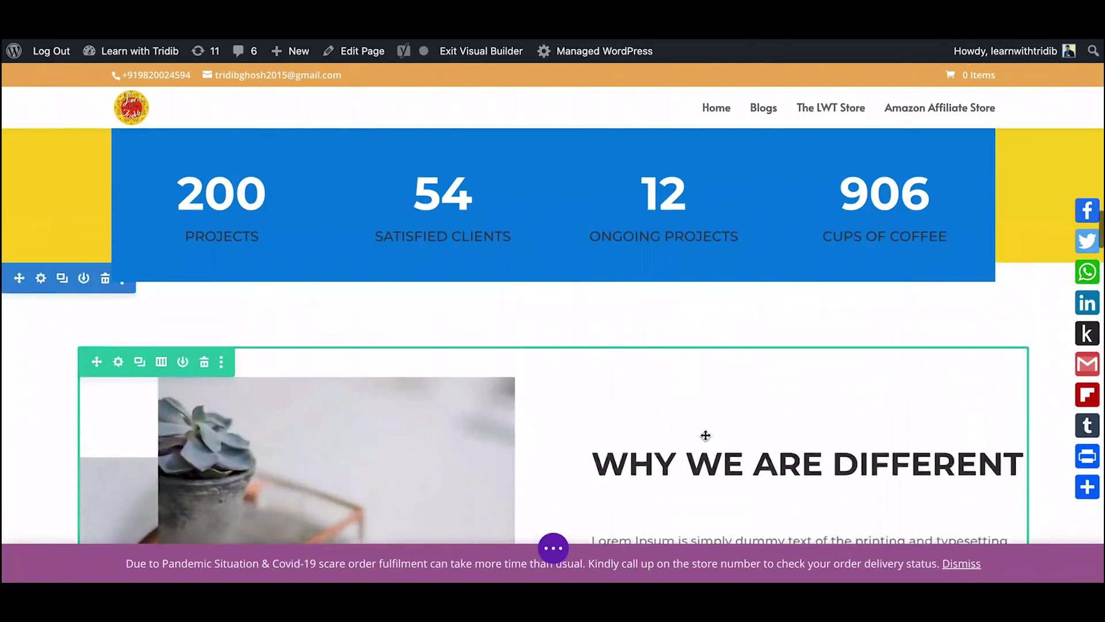
scroll(706, 436, "up", 6)
scroll(706, 435, "down", 3)
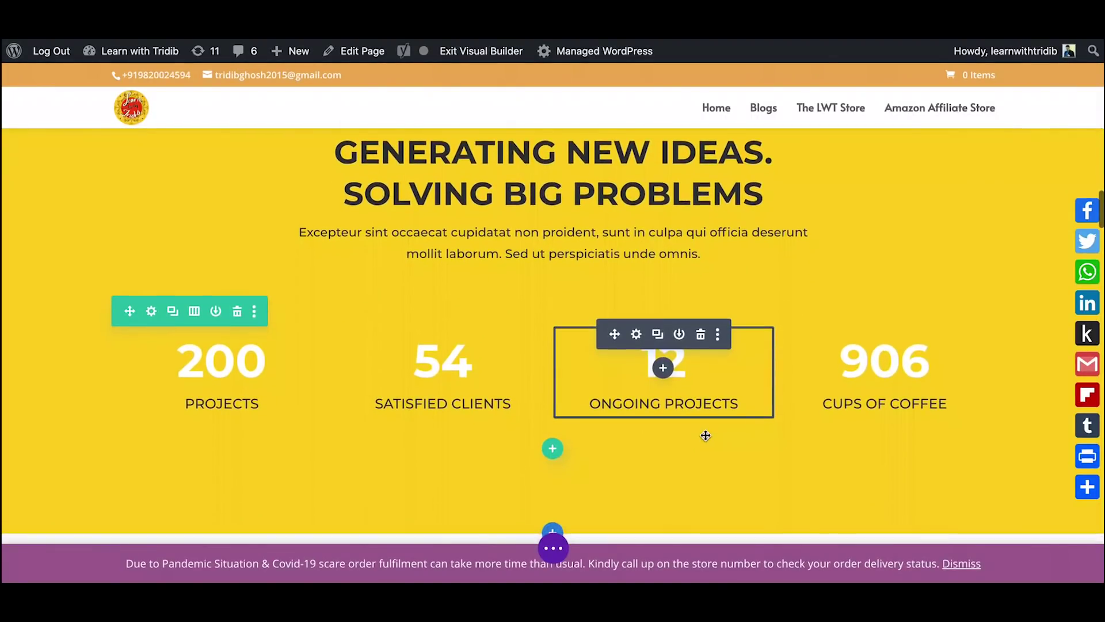
scroll(705, 435, "down", 3)
scroll(706, 435, "down", 1)
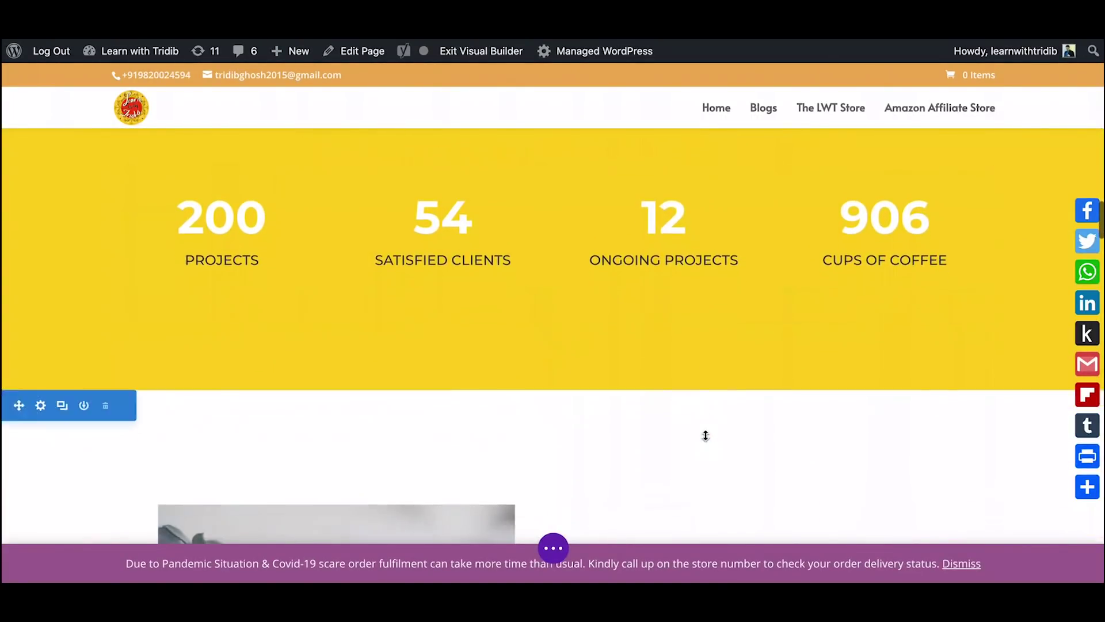
scroll(706, 435, "down", 4)
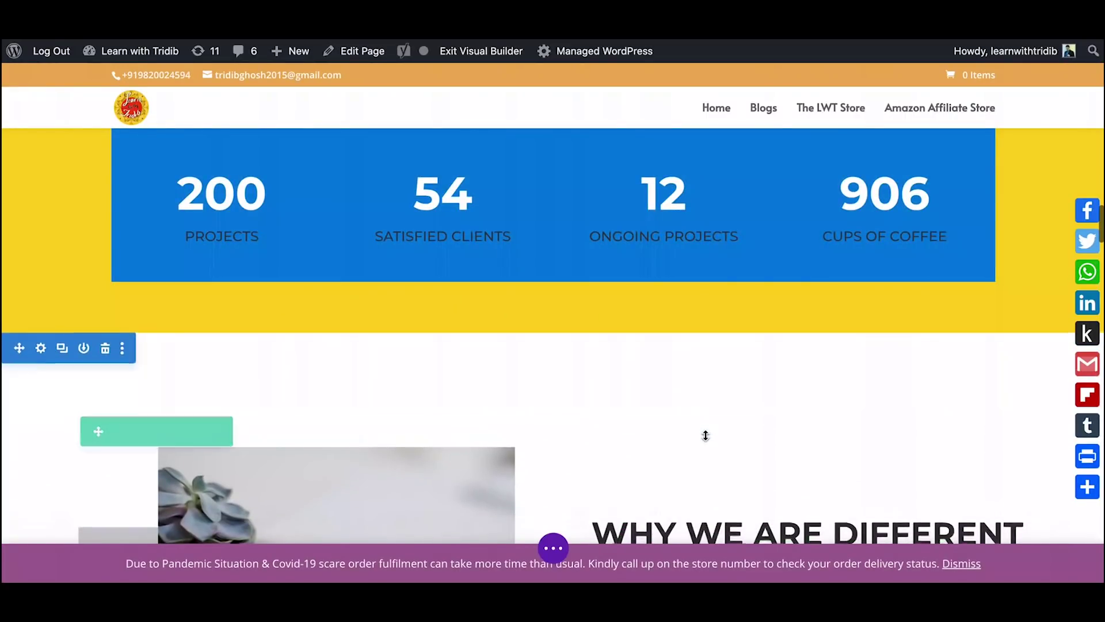
scroll(705, 435, "down", 6)
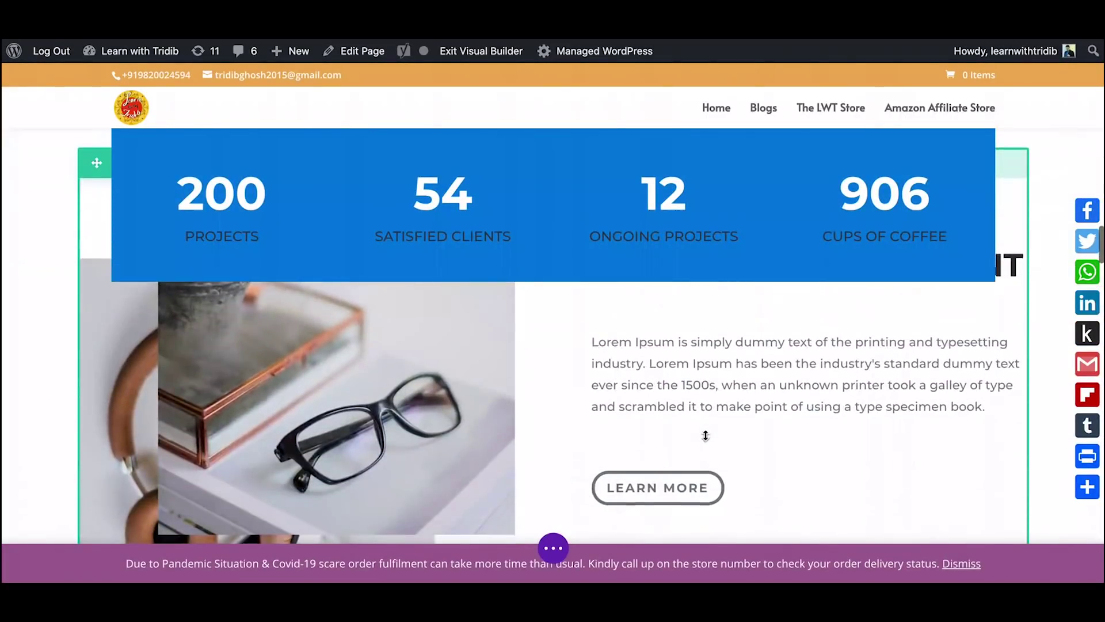
scroll(706, 436, "down", 8)
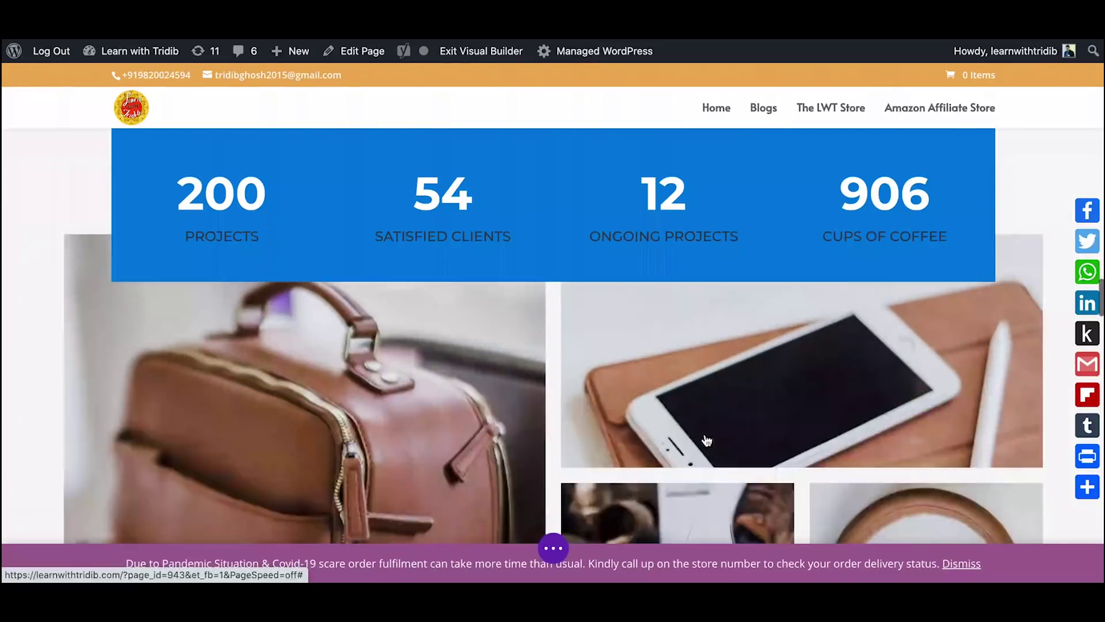
scroll(705, 435, "down", 10)
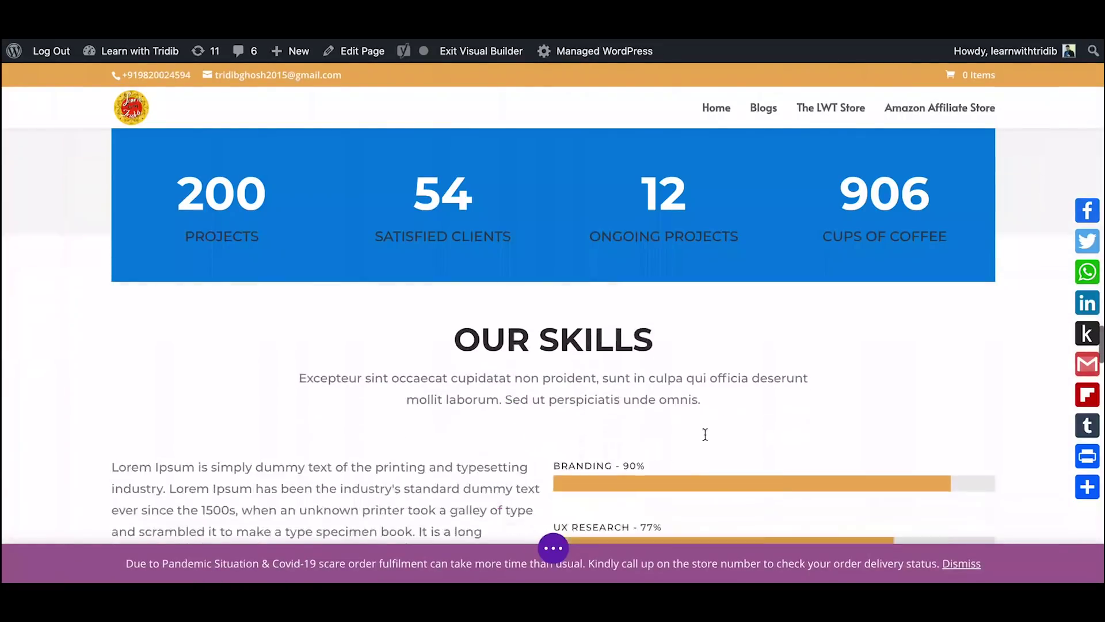
scroll(705, 435, "up", 15)
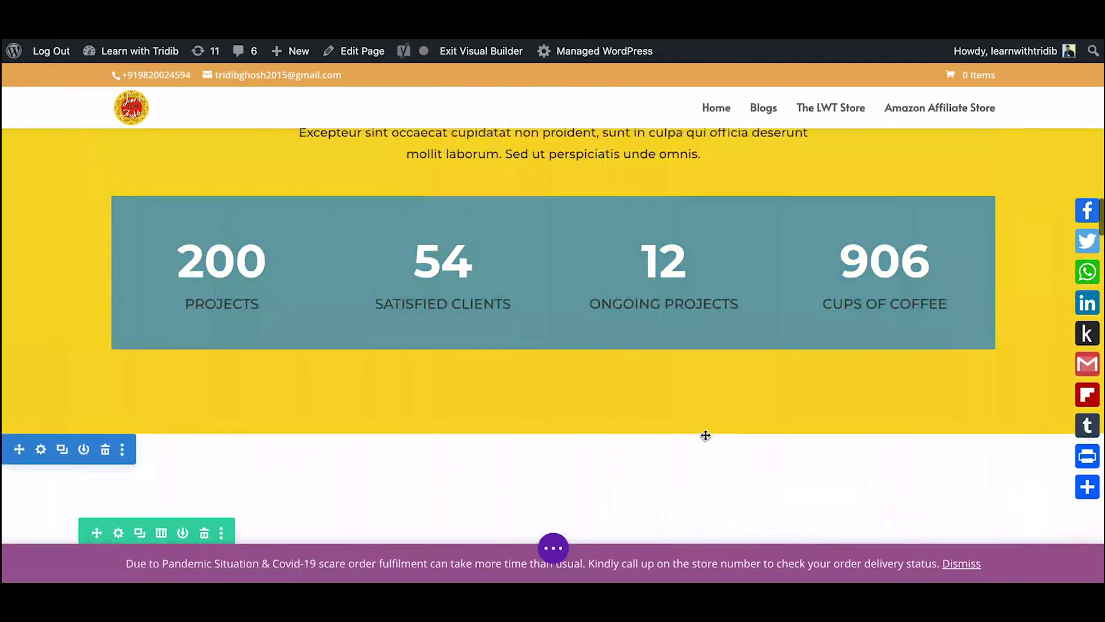
left_click_drag(705, 436, 706, 435)
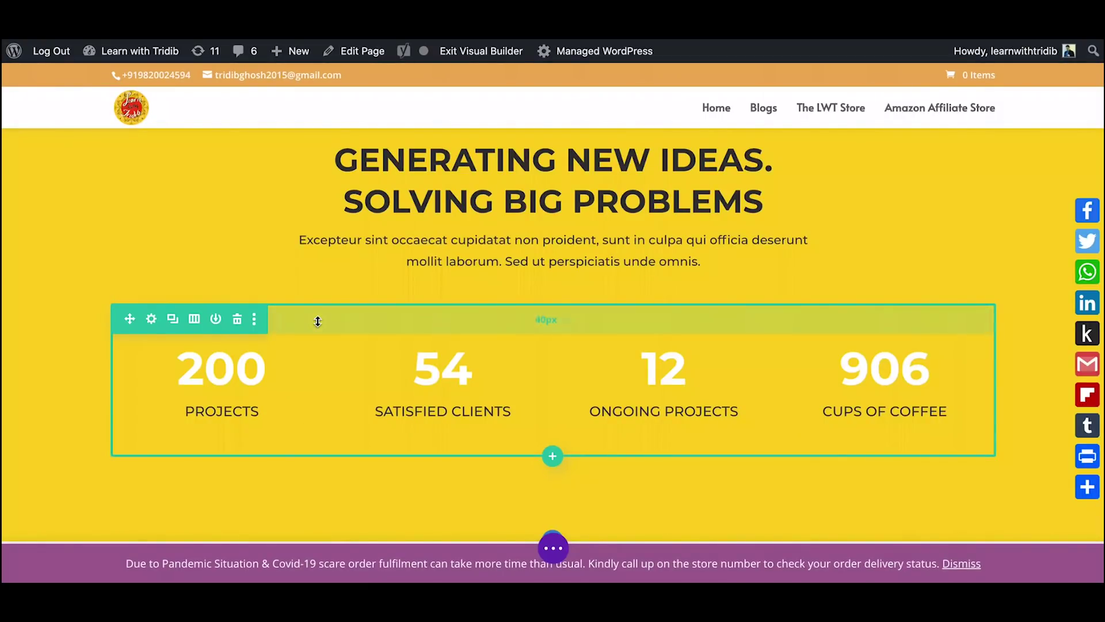
Step: Narrow the counter row's sticky width to about 69% with 197px height, and save
left_click(150, 320)
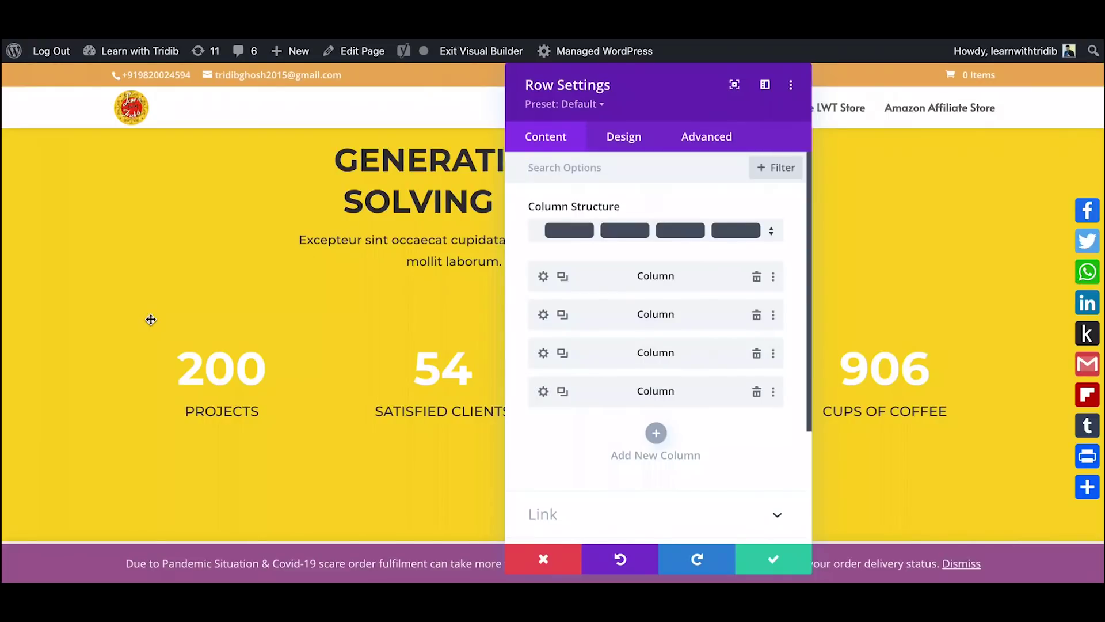
left_click(616, 148)
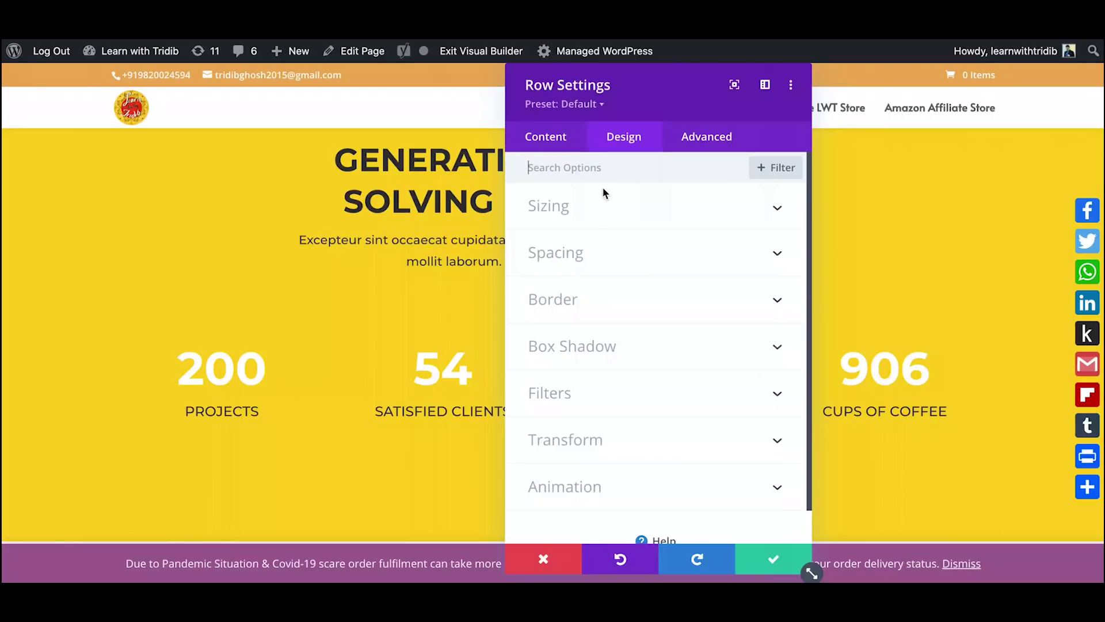
left_click(586, 206)
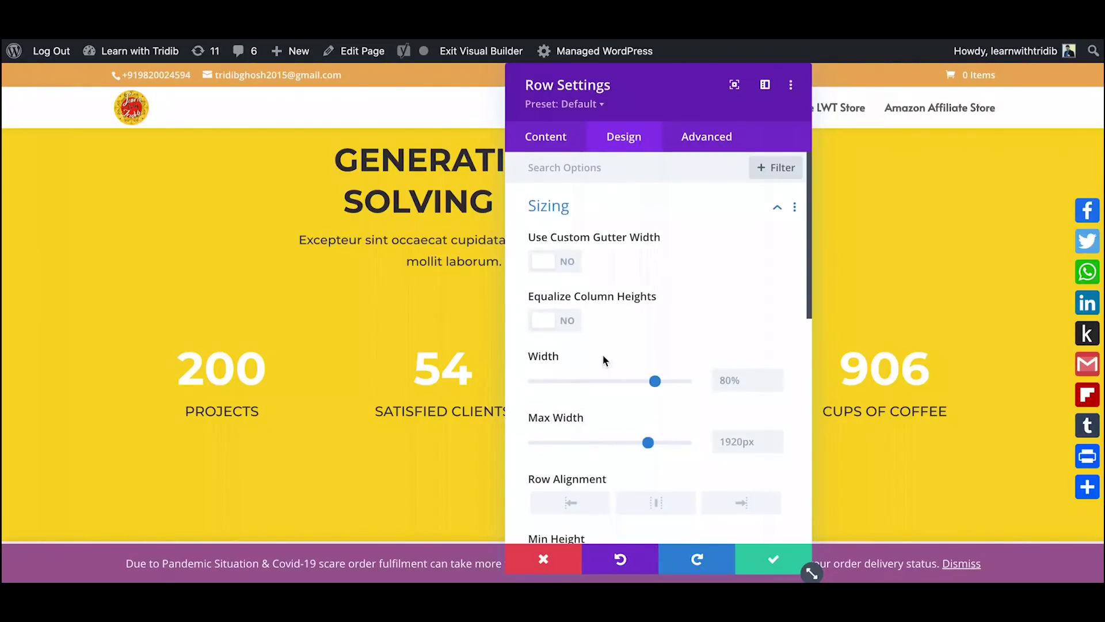
scroll(570, 366, "down", 2)
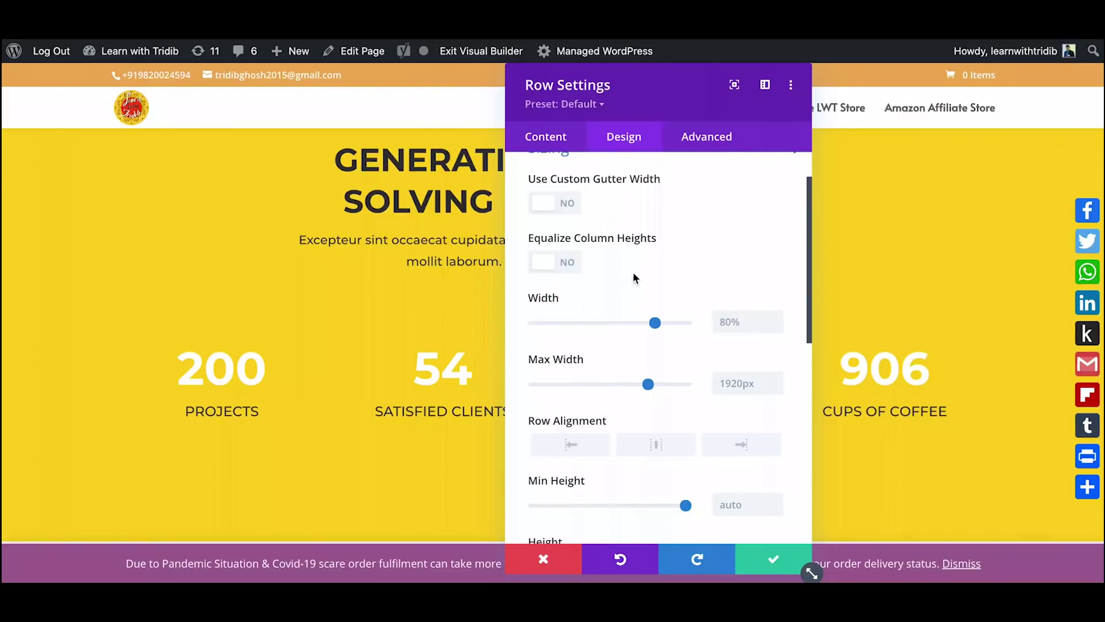
scroll(633, 278, "up", 2)
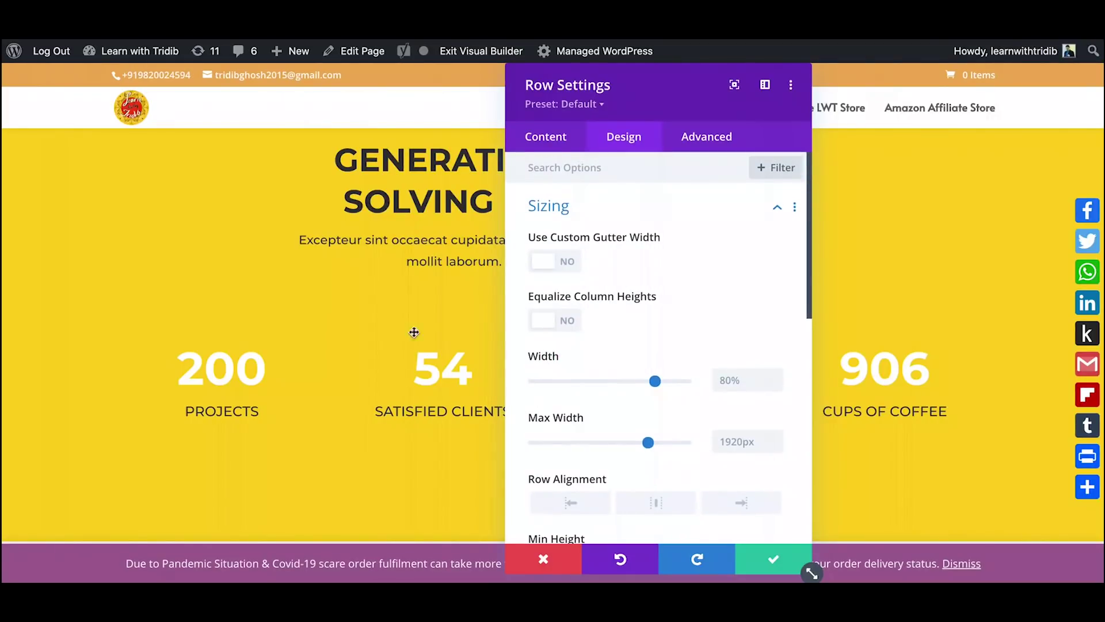
scroll(586, 364, "down", 3)
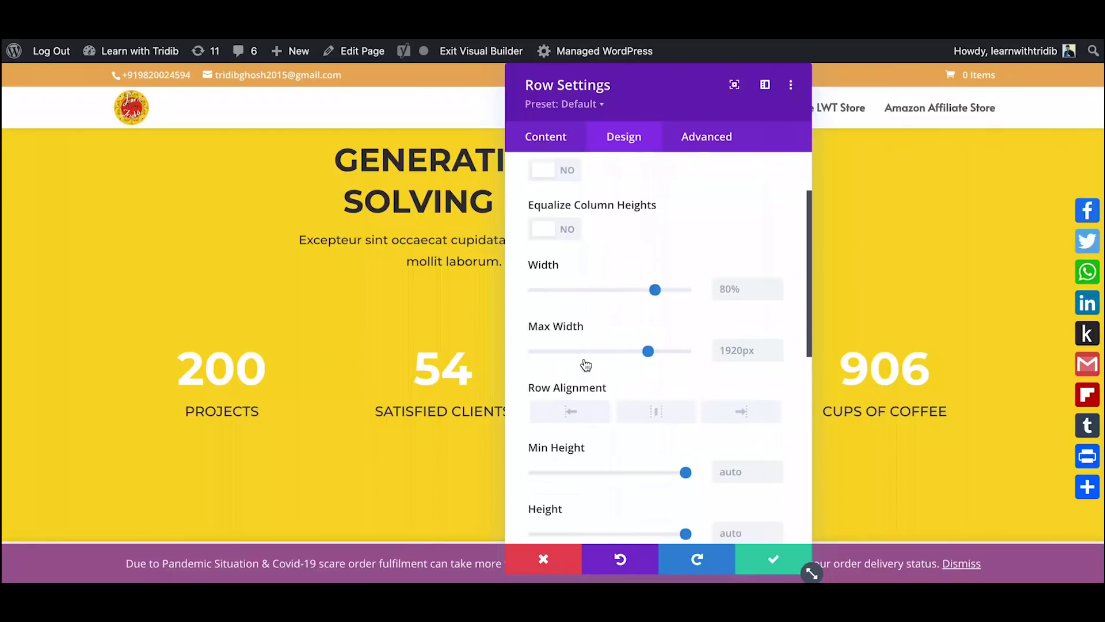
scroll(586, 364, "up", 2)
mouse_move(656, 323)
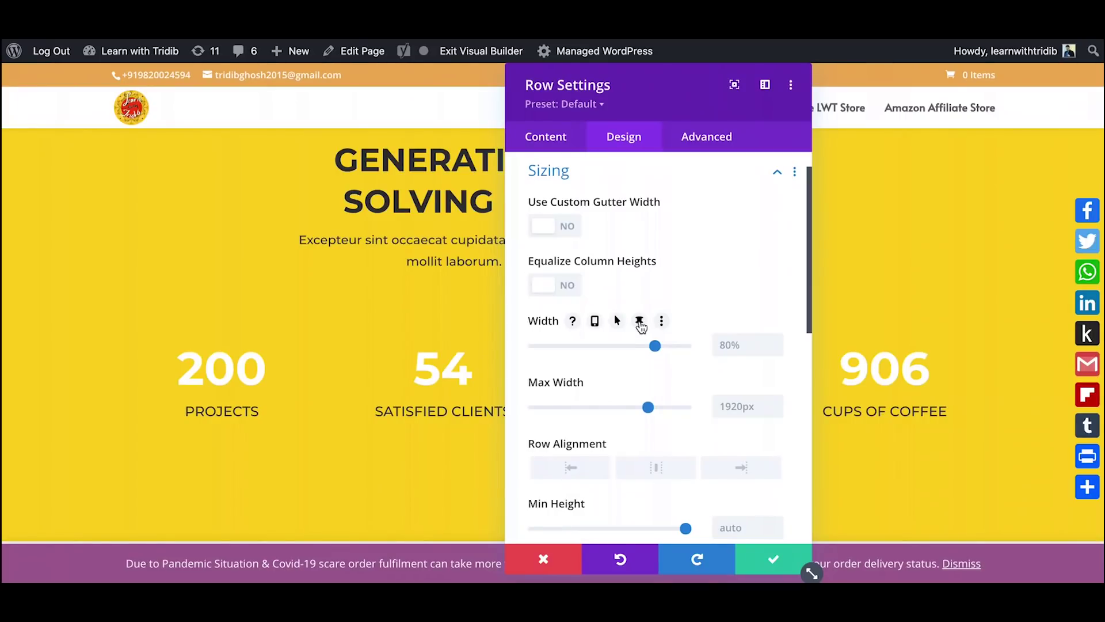
left_click(640, 322)
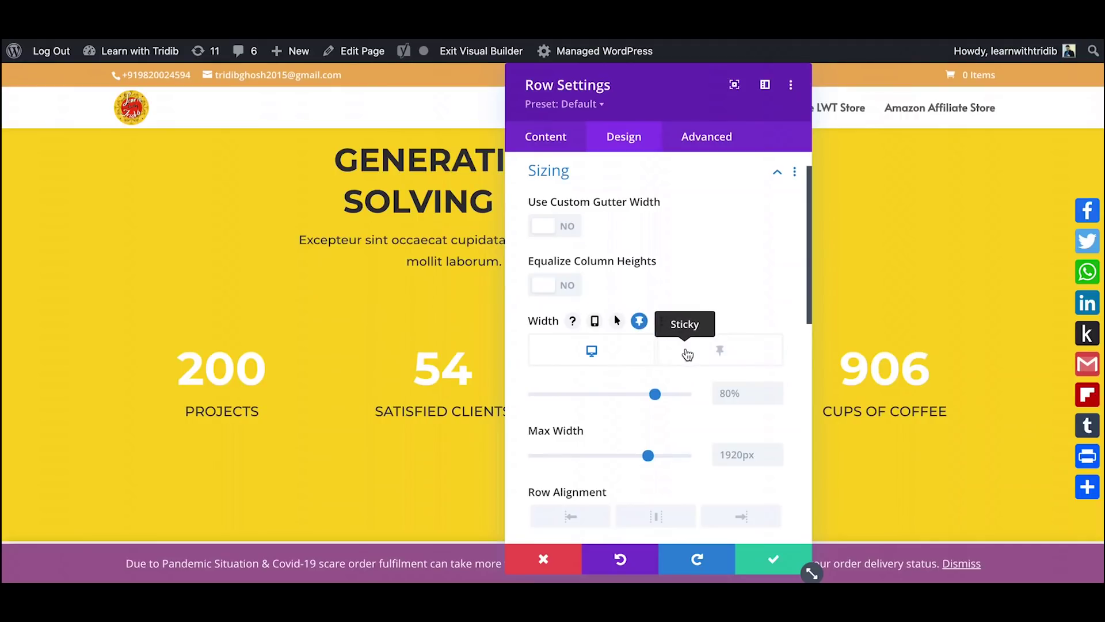
left_click(695, 353)
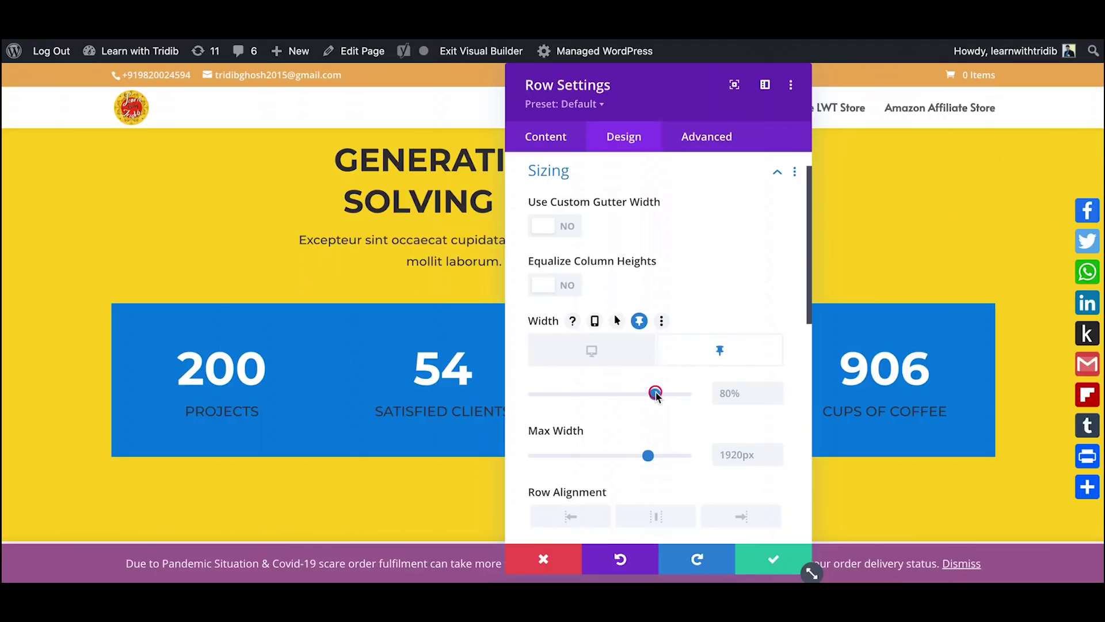
left_click_drag(656, 393, 610, 399)
scroll(798, 474, "down", 5)
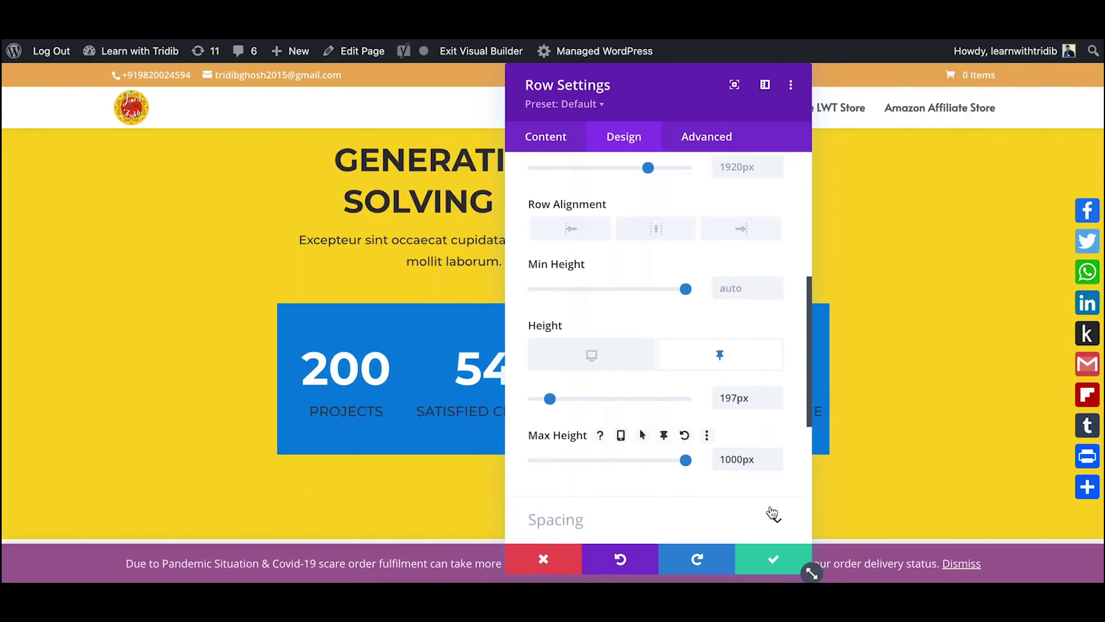
left_click(769, 555)
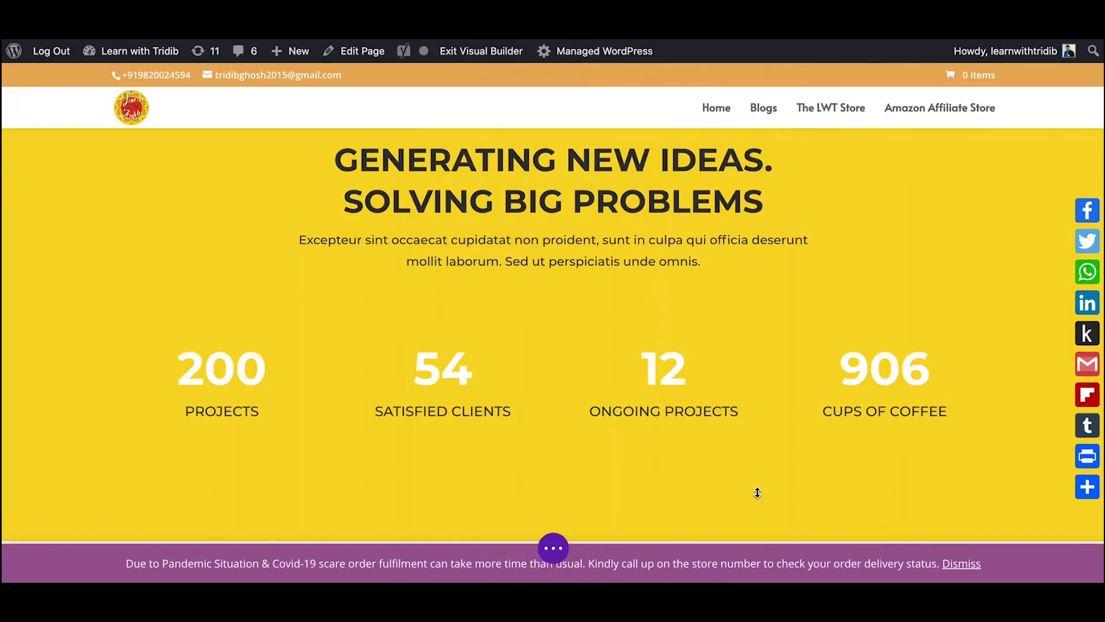
mouse_move(757, 492)
scroll(757, 492, "down", 5)
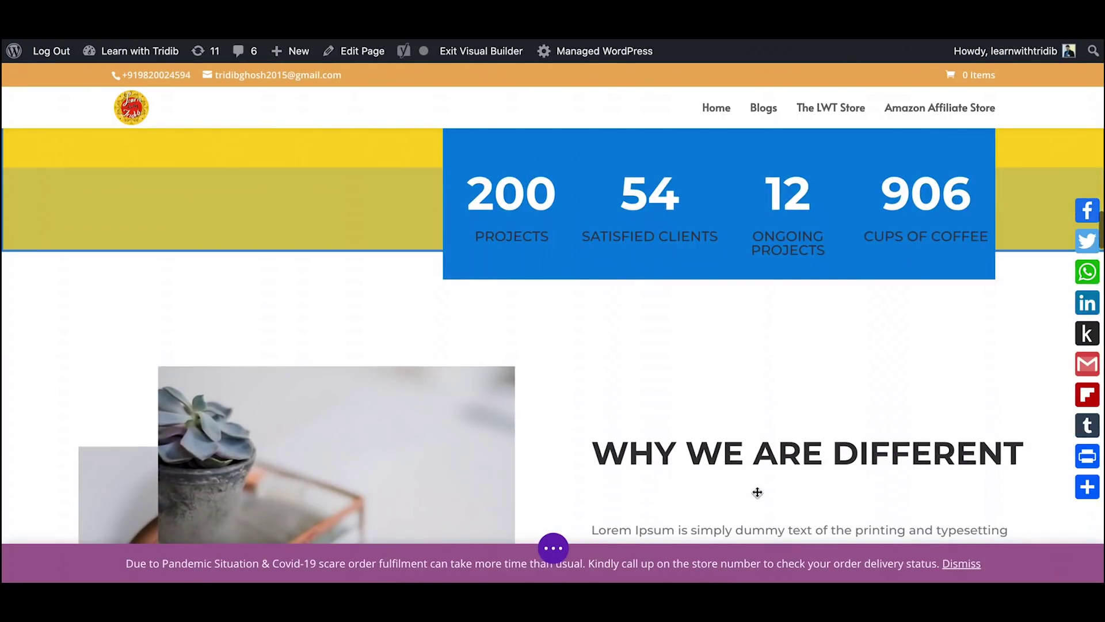
scroll(758, 490, "down", 2)
scroll(758, 490, "down", 1)
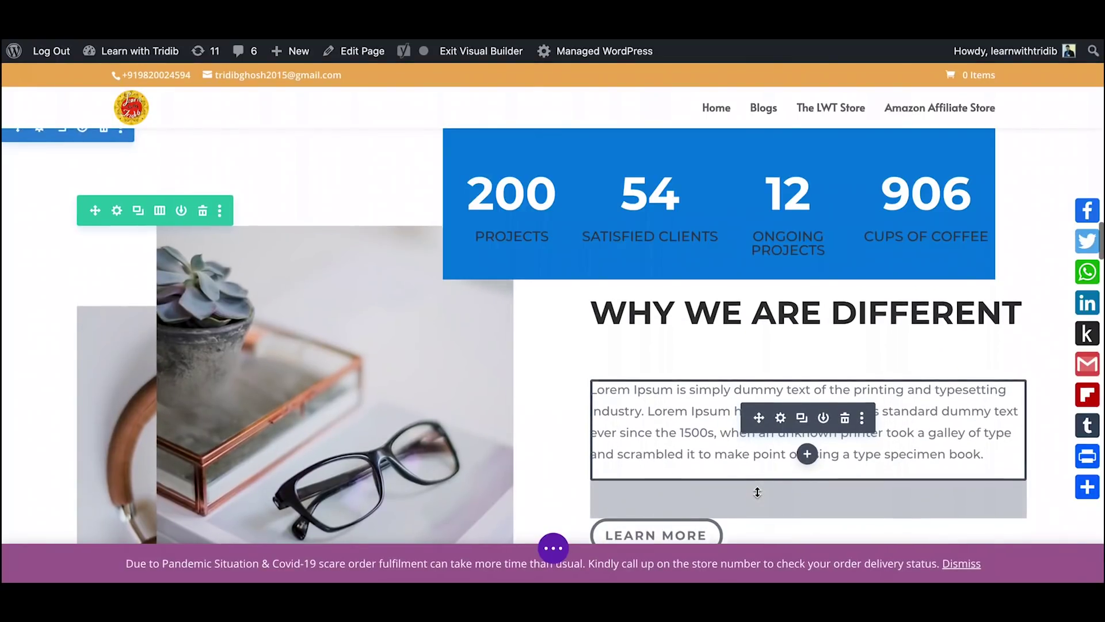
scroll(757, 492, "up", 1)
scroll(757, 490, "down", 1)
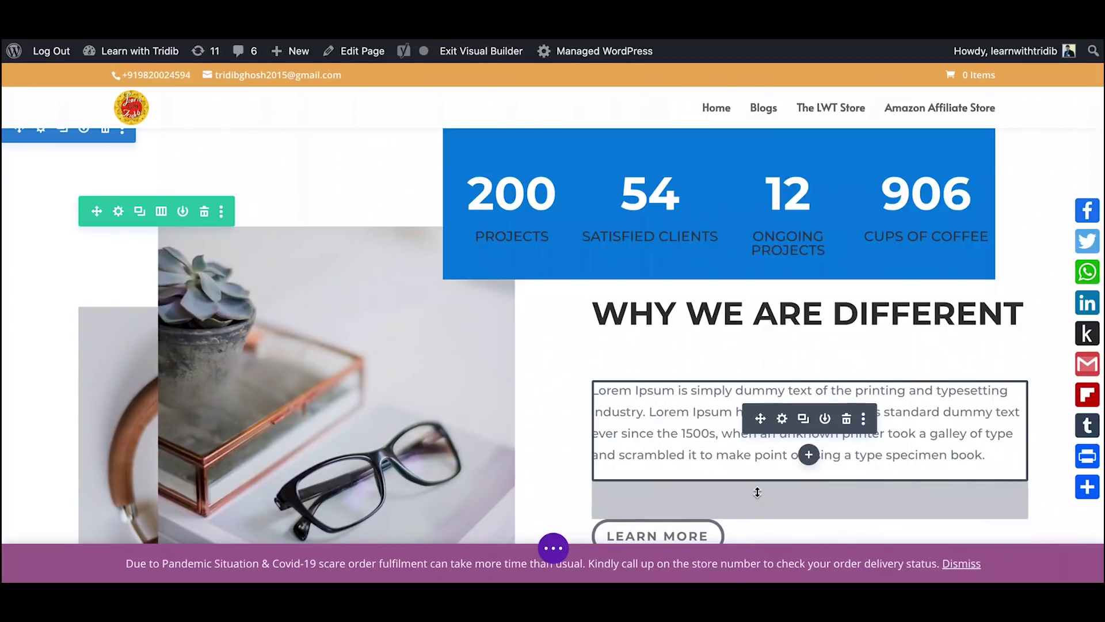
scroll(757, 492, "up", 5)
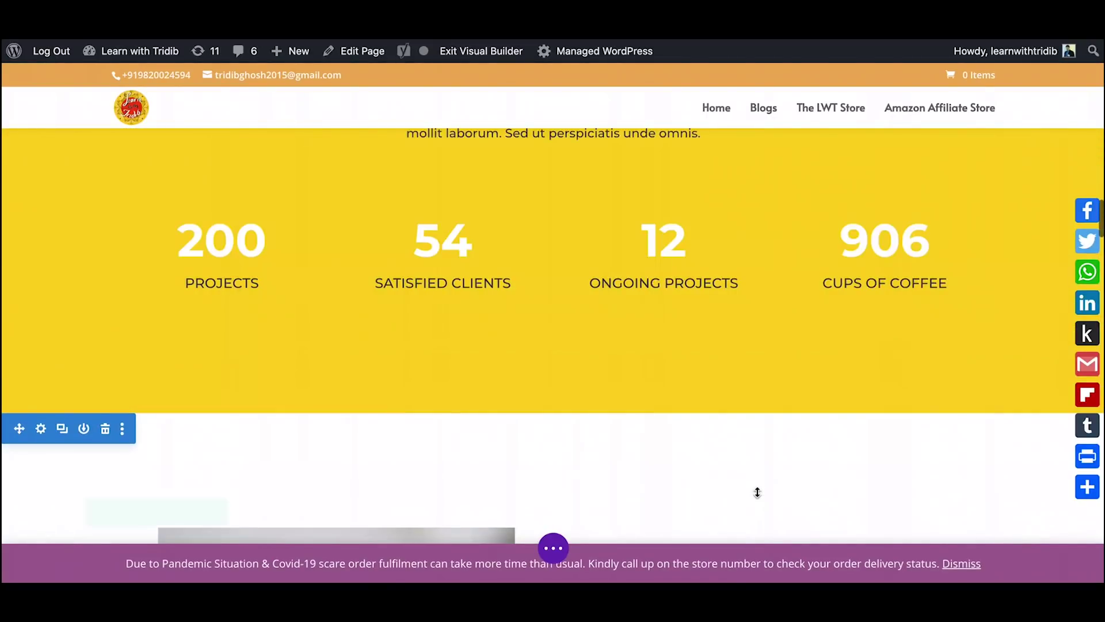
scroll(758, 492, "up", 2)
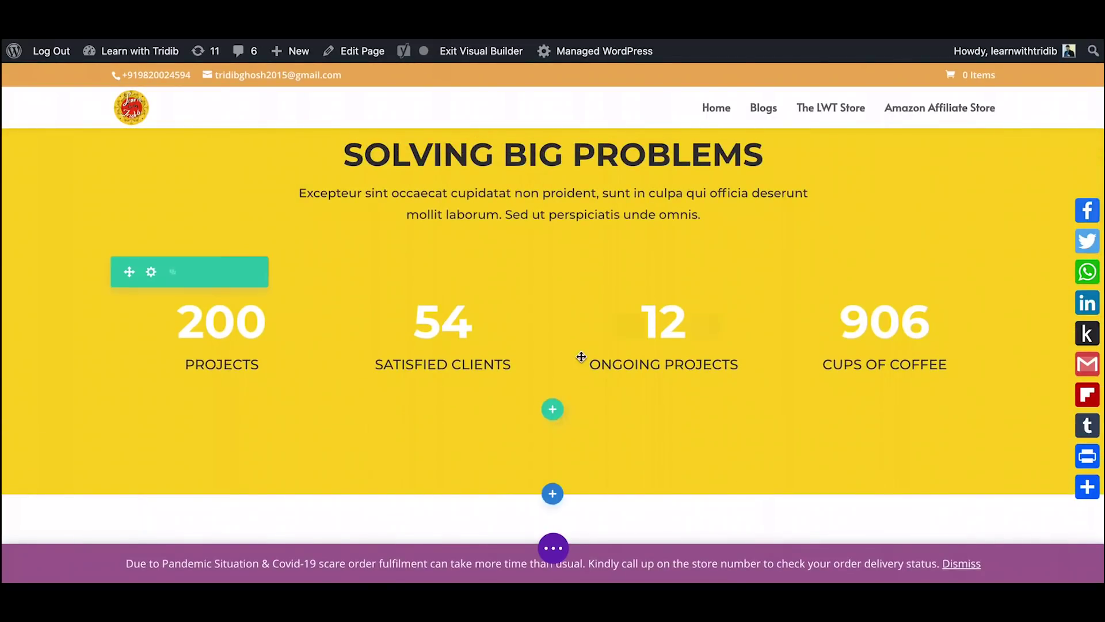
Step: Open the counter row settings and verify the sticky position under Scroll Effects
left_click(148, 272)
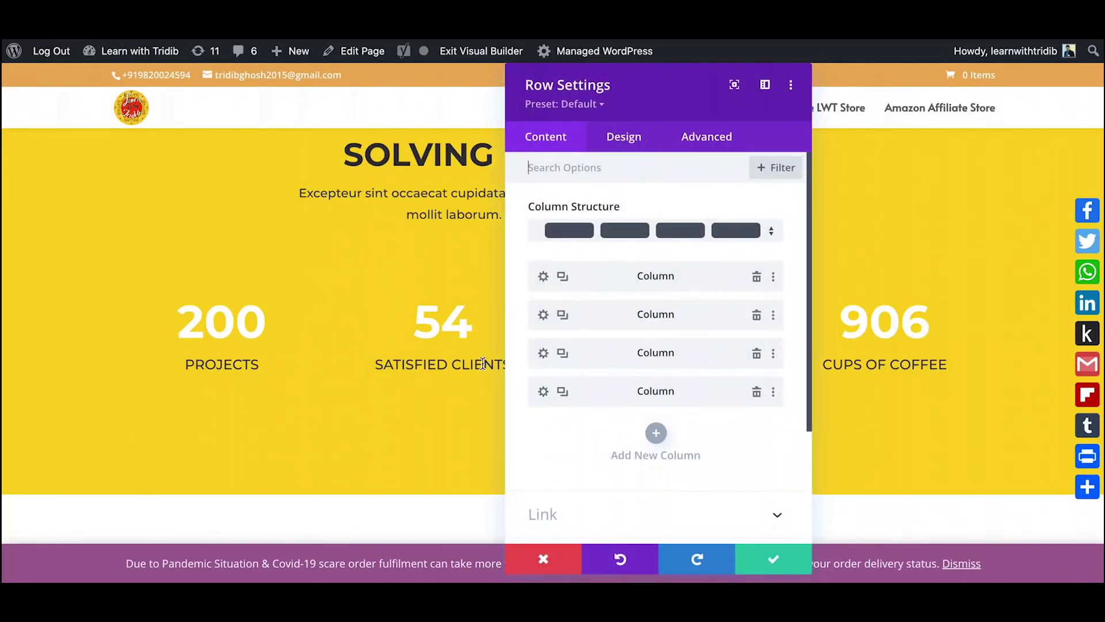
left_click(708, 136)
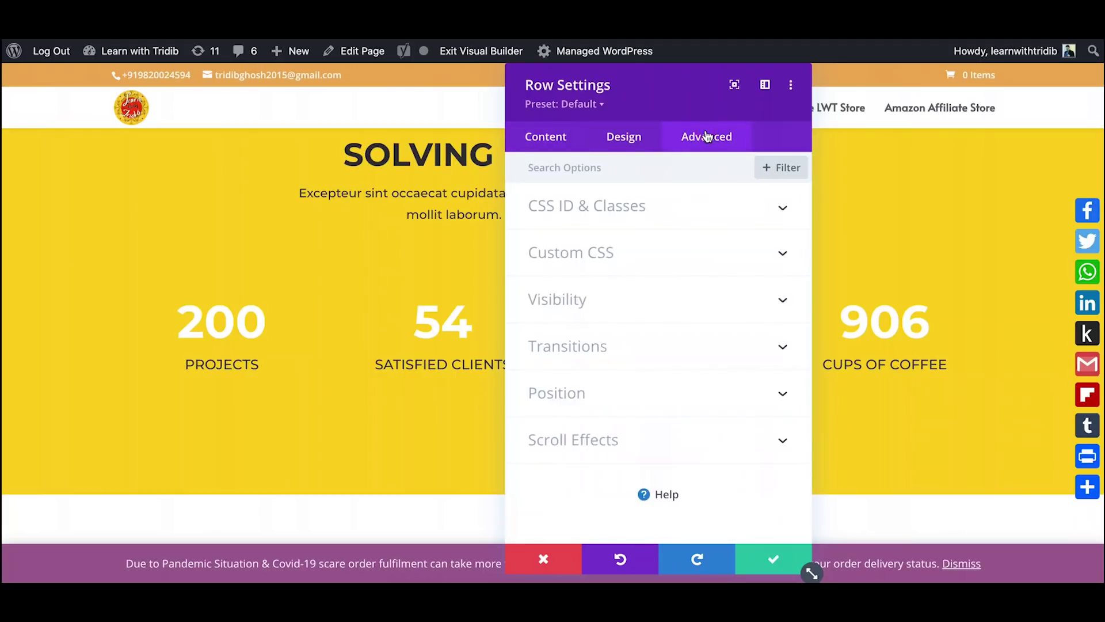
left_click(635, 440)
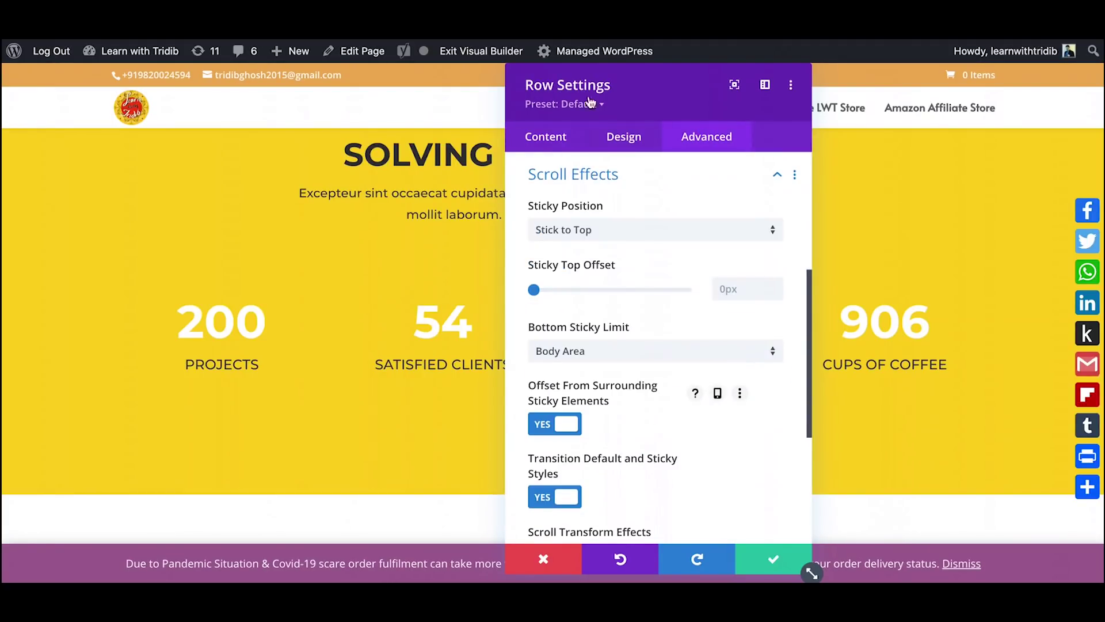
left_click(549, 141)
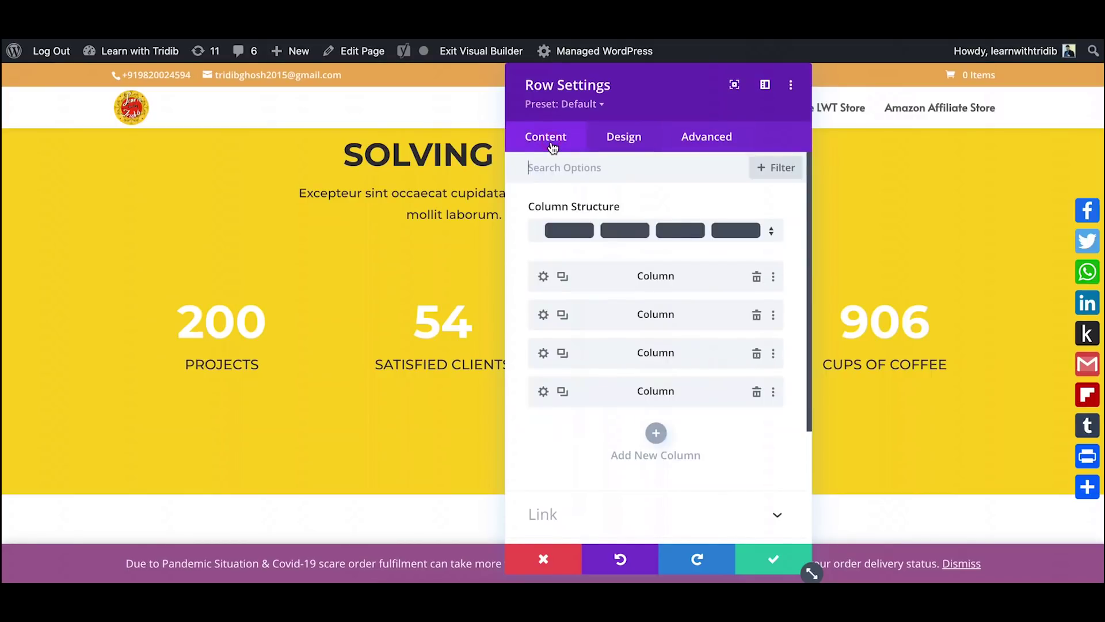
left_click(624, 141)
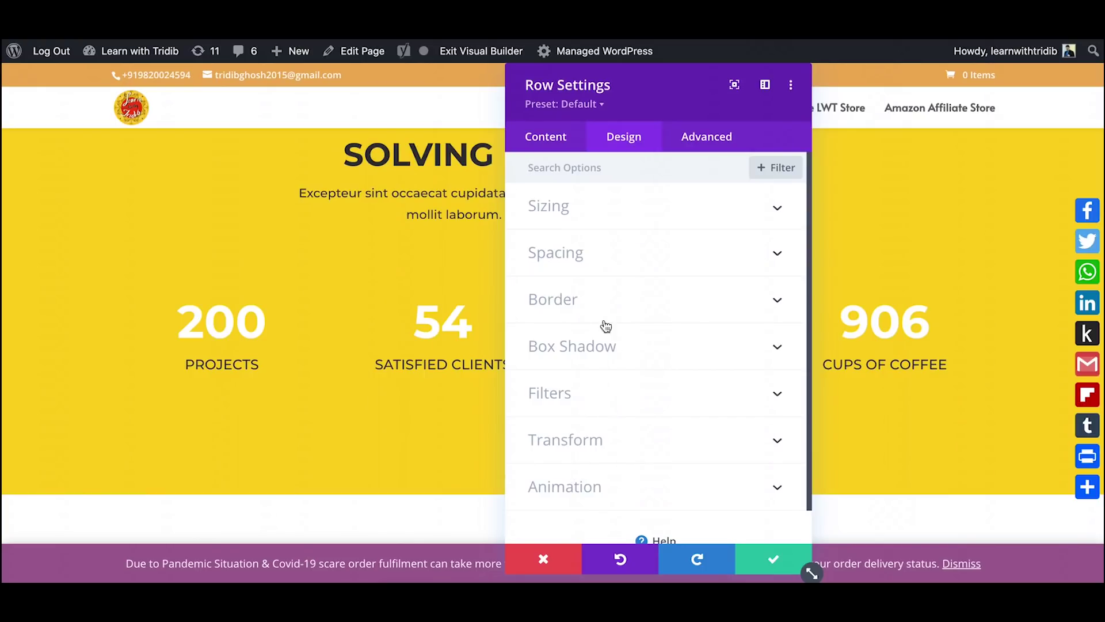
scroll(599, 314, "down", 1)
scroll(599, 311, "up", 1)
Step: Lower the row's sticky top and bottom padding to 8px and save the row settings
left_click(568, 256)
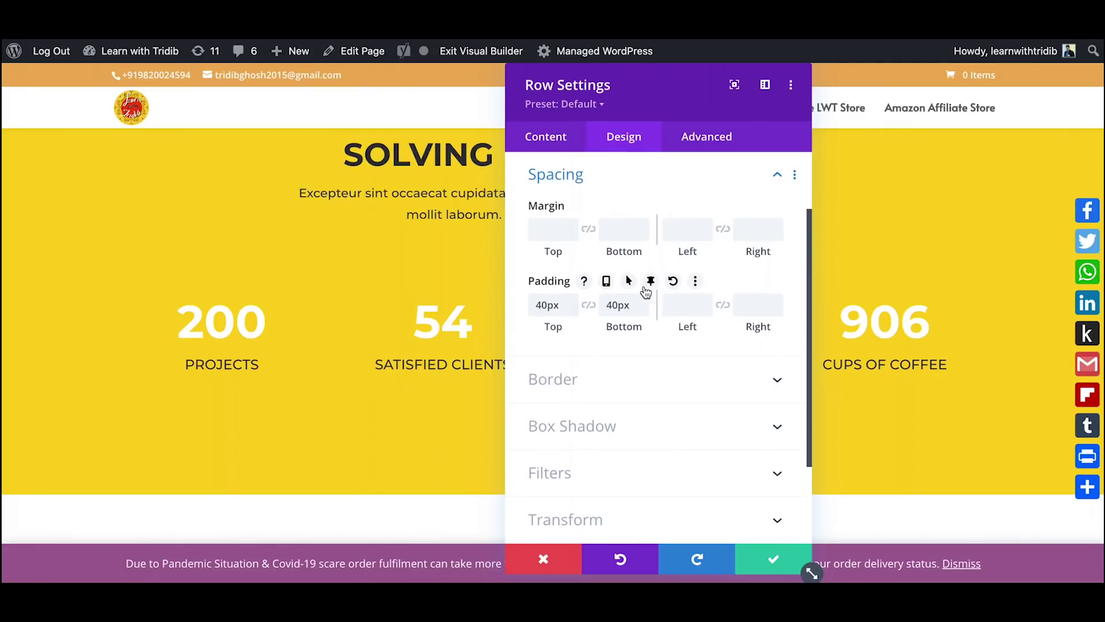
left_click(650, 281)
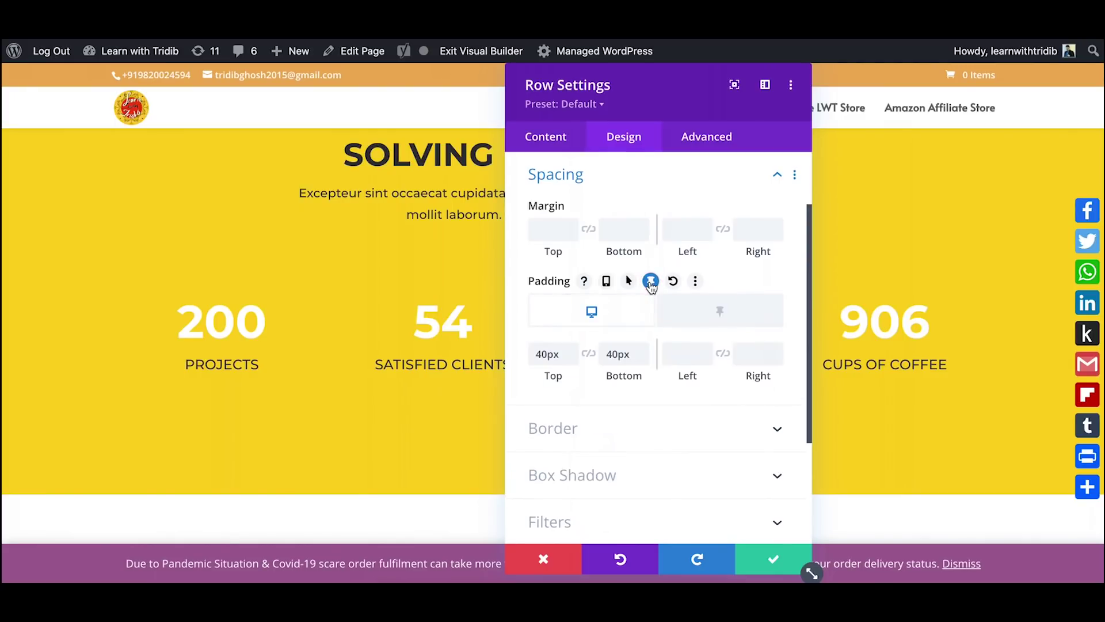
left_click(702, 308)
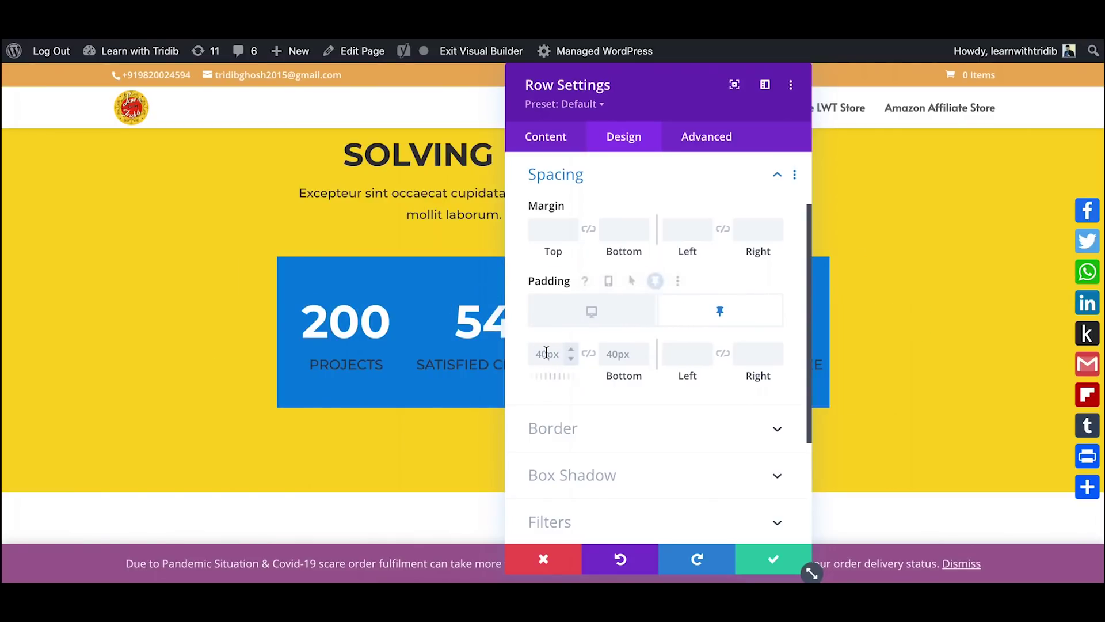
left_click(571, 360)
left_click(572, 359)
left_click(571, 359)
left_click(572, 359)
left_click(571, 360)
left_click(572, 360)
left_click(572, 359)
left_click(571, 359)
left_click(571, 359)
left_click(572, 359)
left_click(571, 359)
left_click(571, 359)
left_click(572, 359)
left_click(571, 360)
left_click(571, 359)
left_click(572, 359)
left_click(572, 359)
left_click(572, 359)
left_click(572, 359)
left_click(571, 360)
left_click(572, 359)
left_click(571, 359)
left_click(571, 359)
left_click(571, 359)
left_click(571, 359)
left_click(572, 359)
left_click(572, 359)
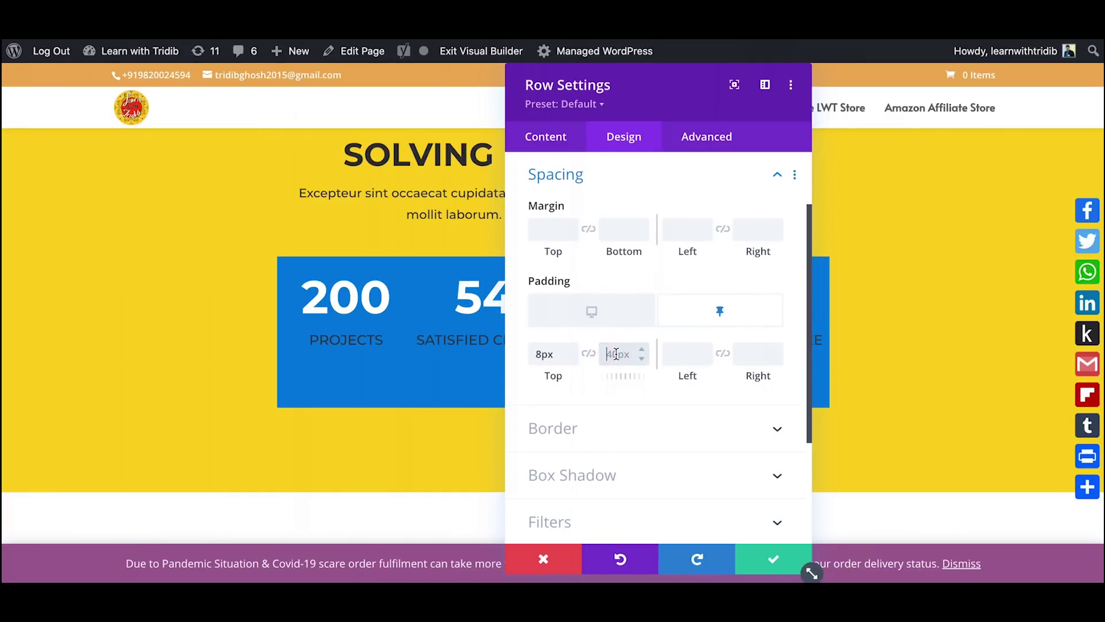
left_click(643, 358)
left_click(643, 358)
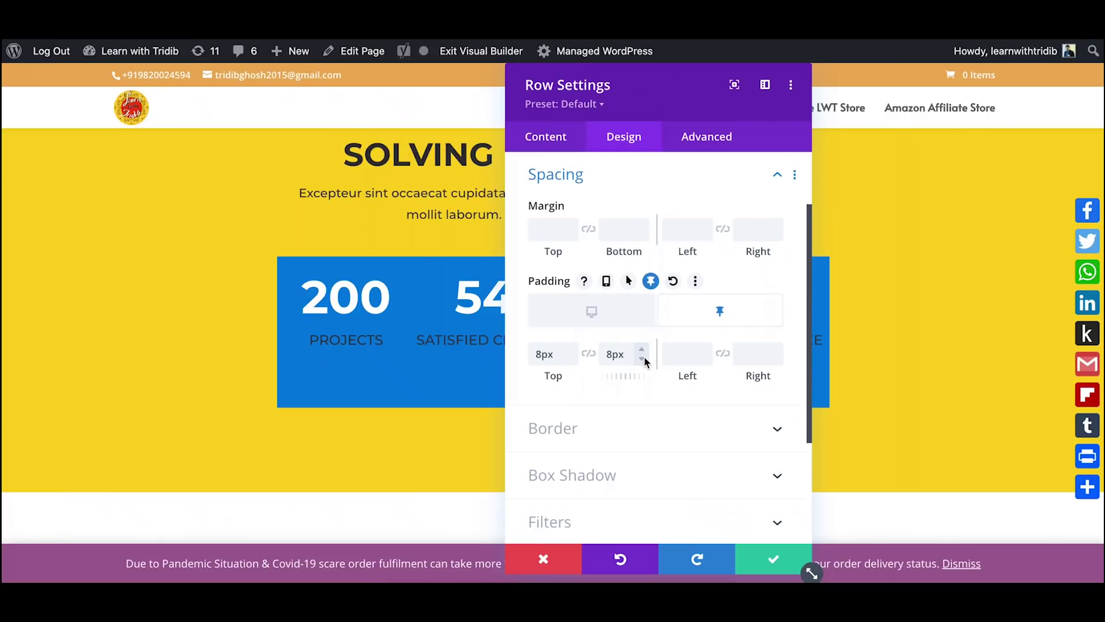
left_click(770, 558)
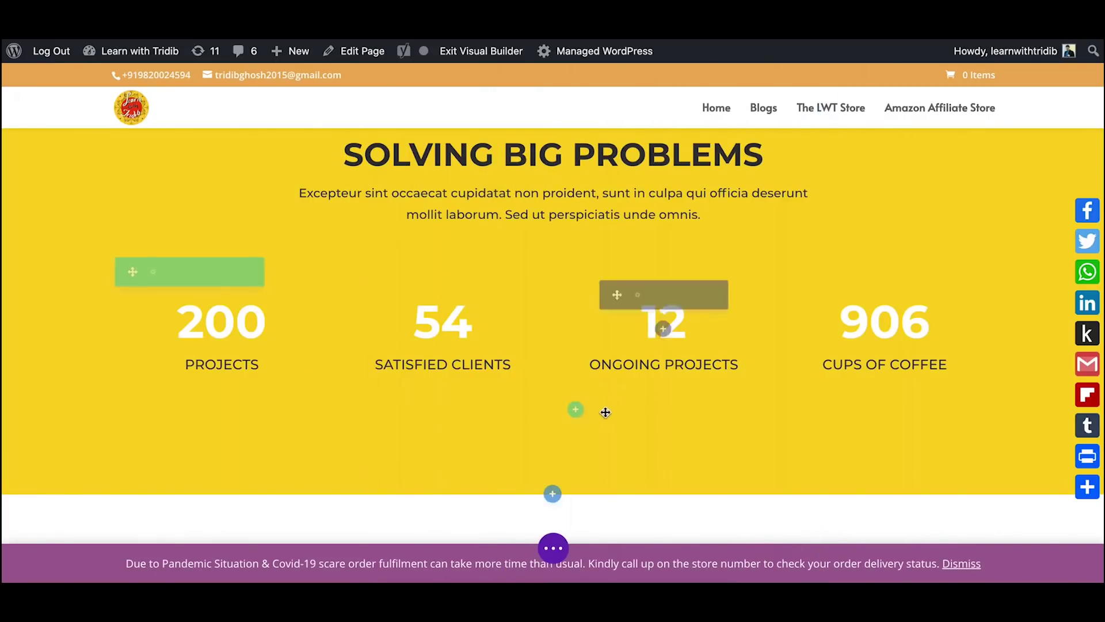
scroll(633, 414, "down", 3)
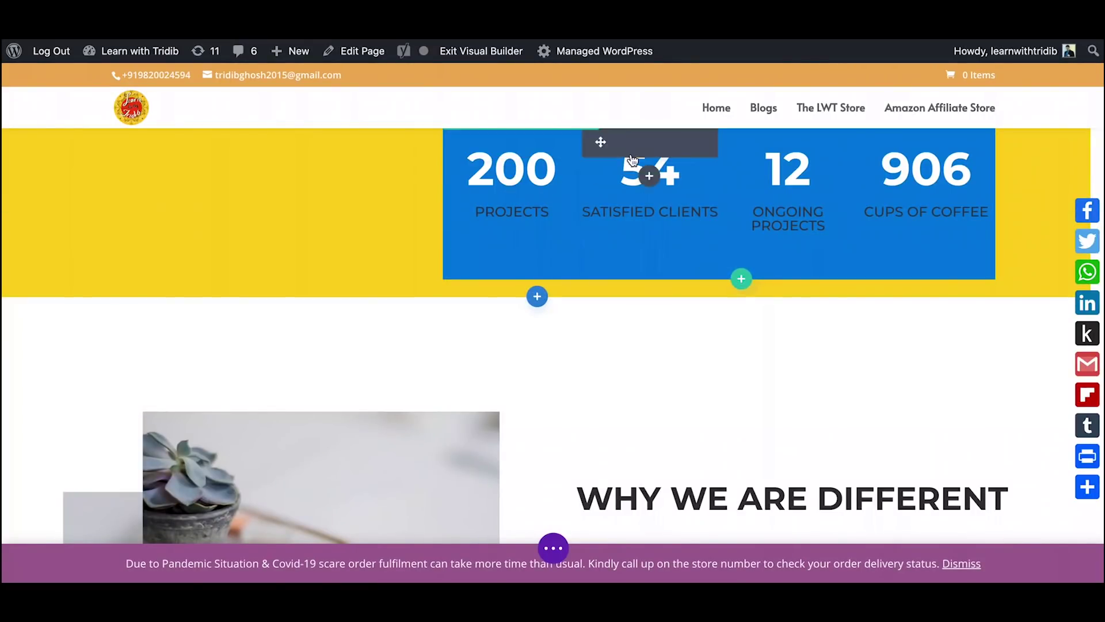
mouse_move(494, 156)
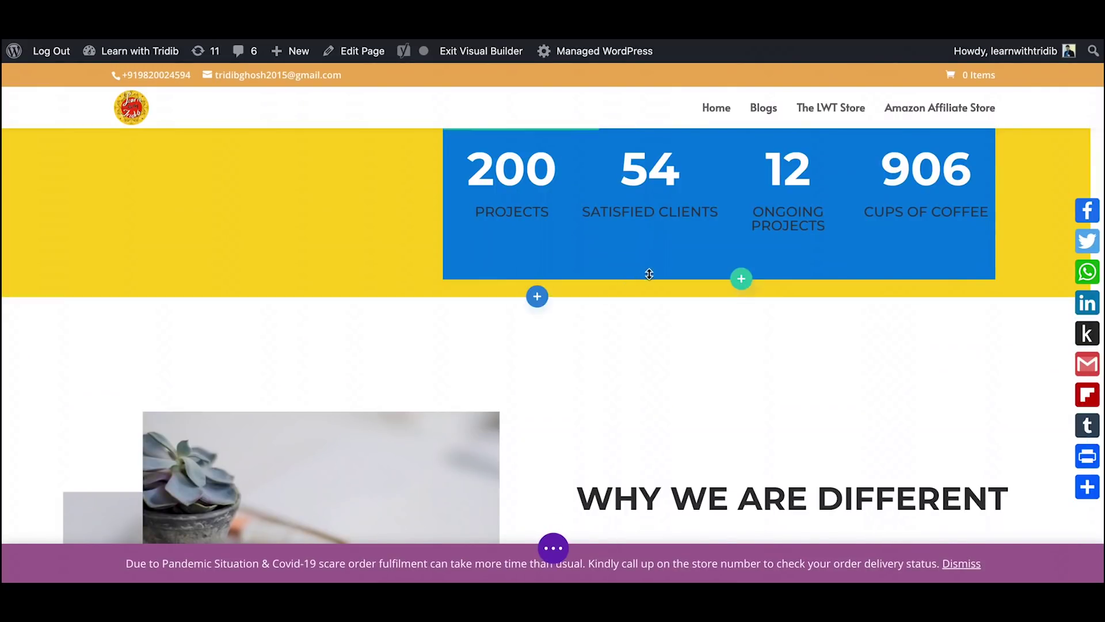
mouse_move(511, 173)
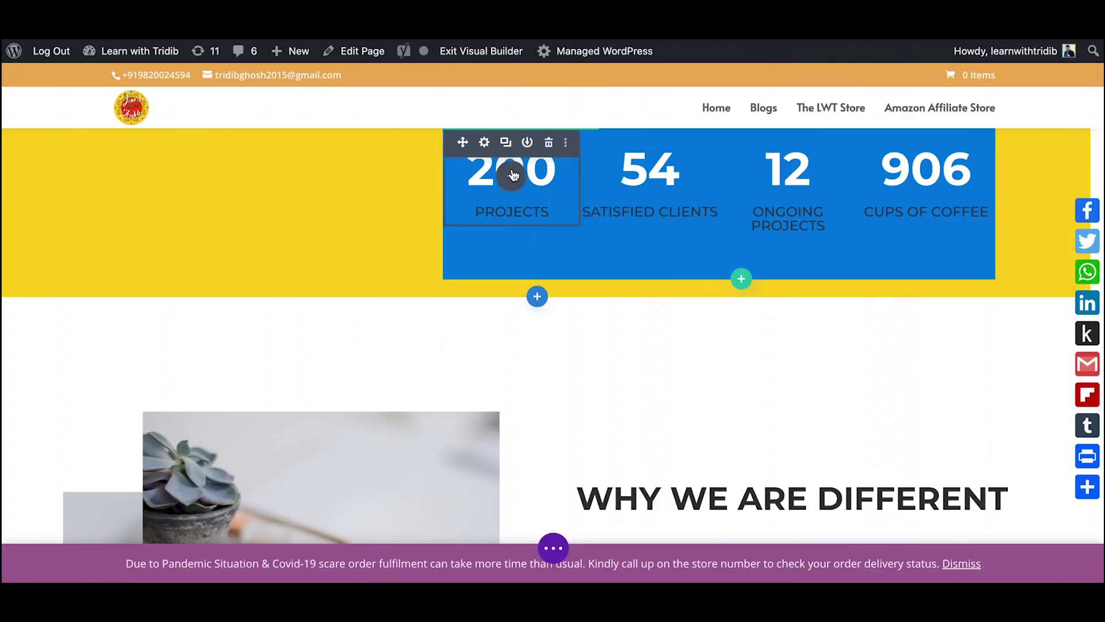
Step: Set the 200 PROJECTS counter's sticky number text size to 40px
left_click(485, 143)
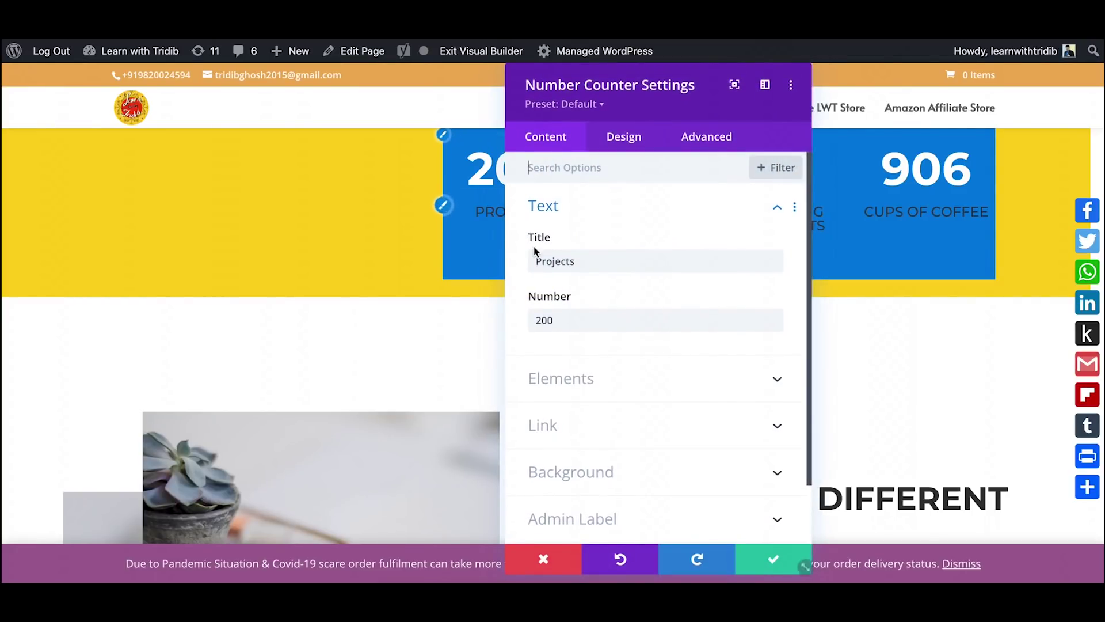
left_click(622, 138)
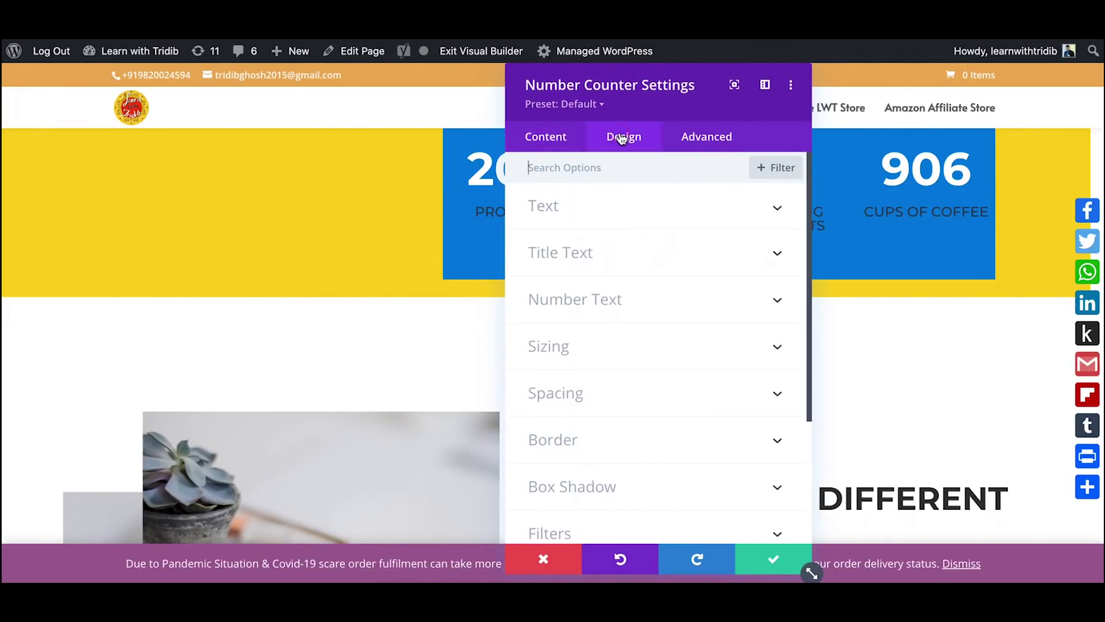
left_click(582, 301)
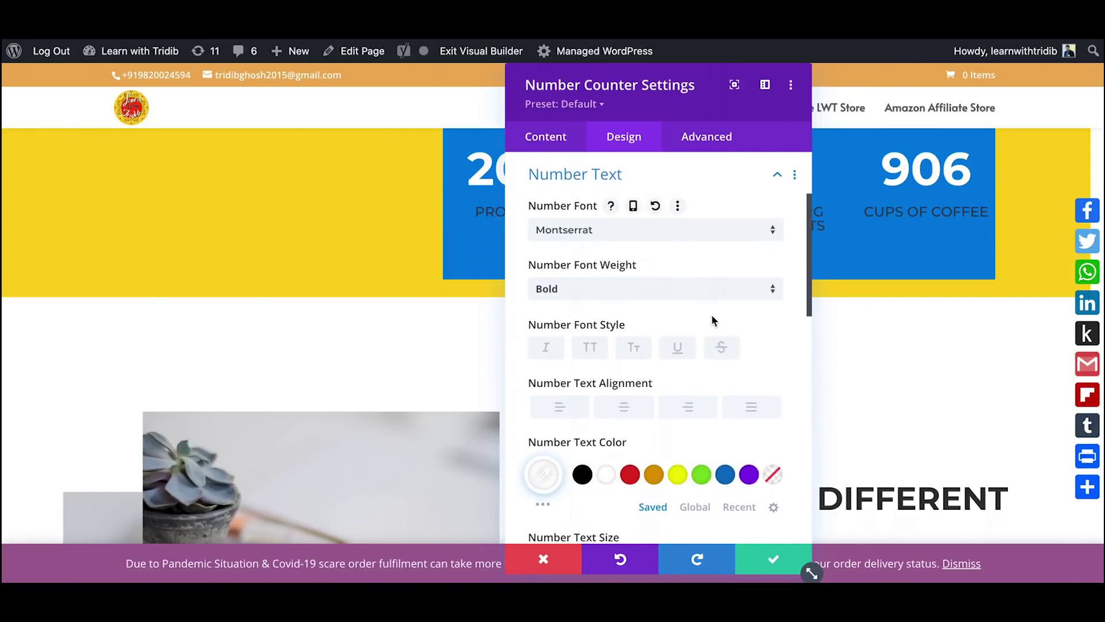
scroll(778, 359, "down", 4)
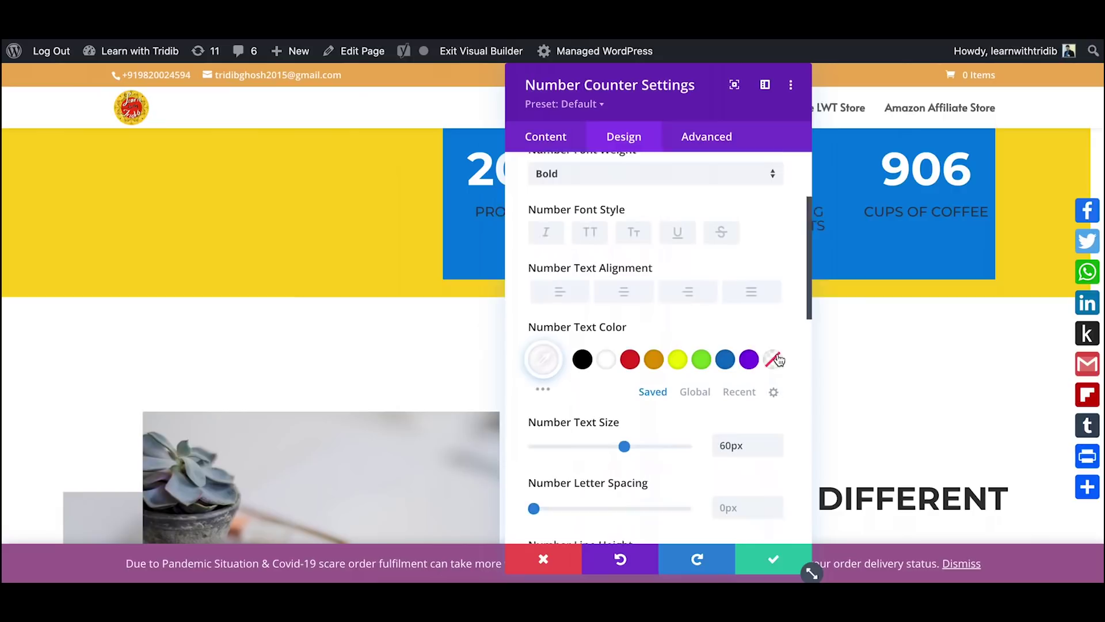
scroll(777, 353, "down", 1)
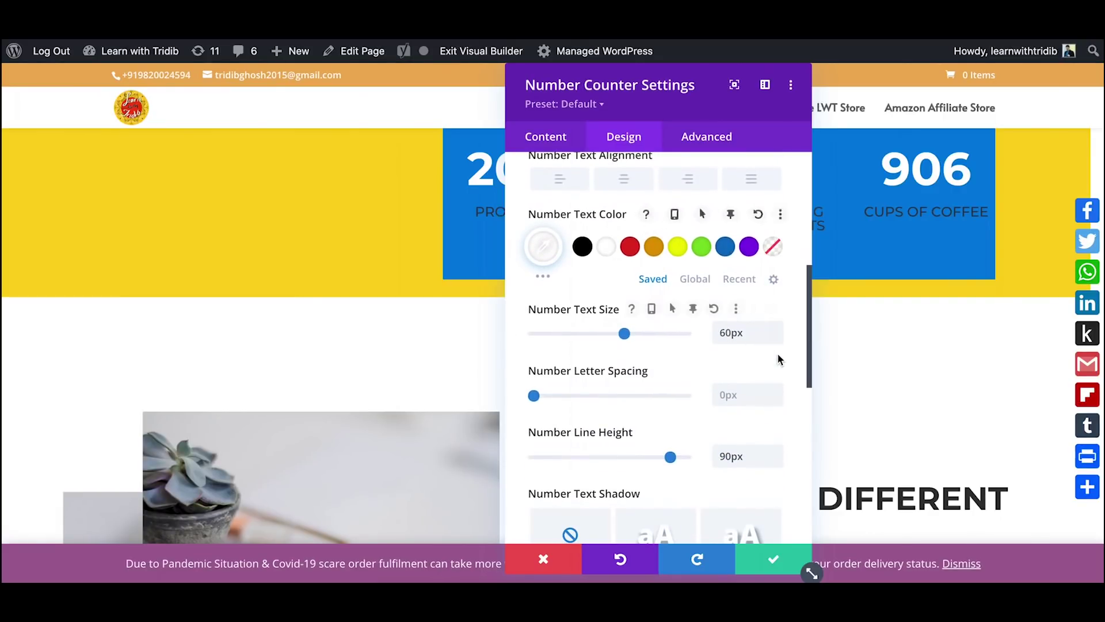
left_click(700, 298)
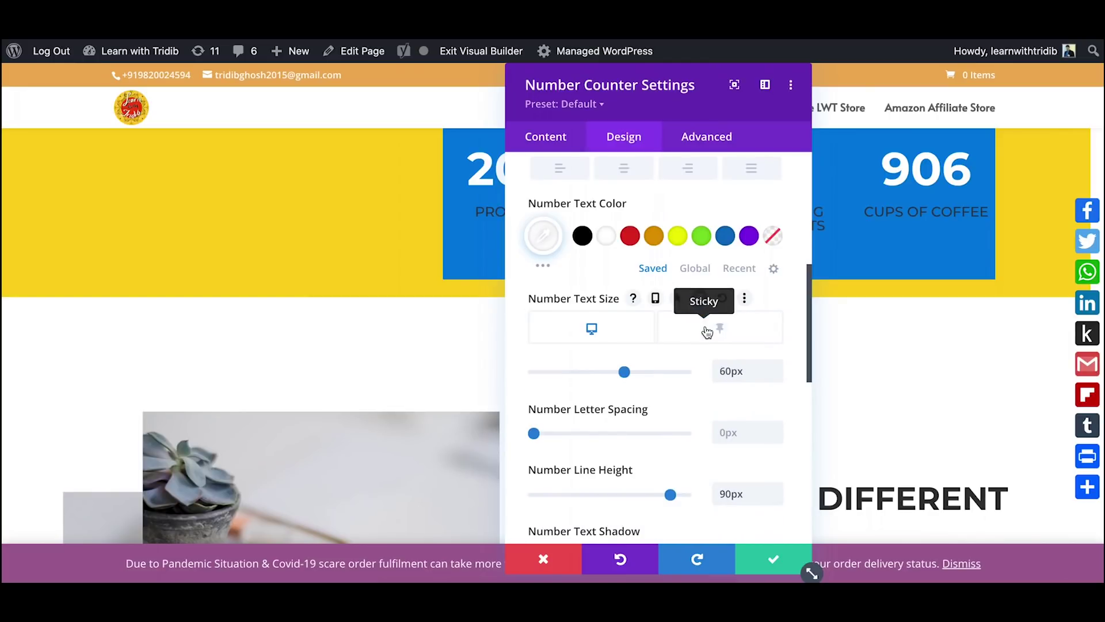
left_click(707, 328)
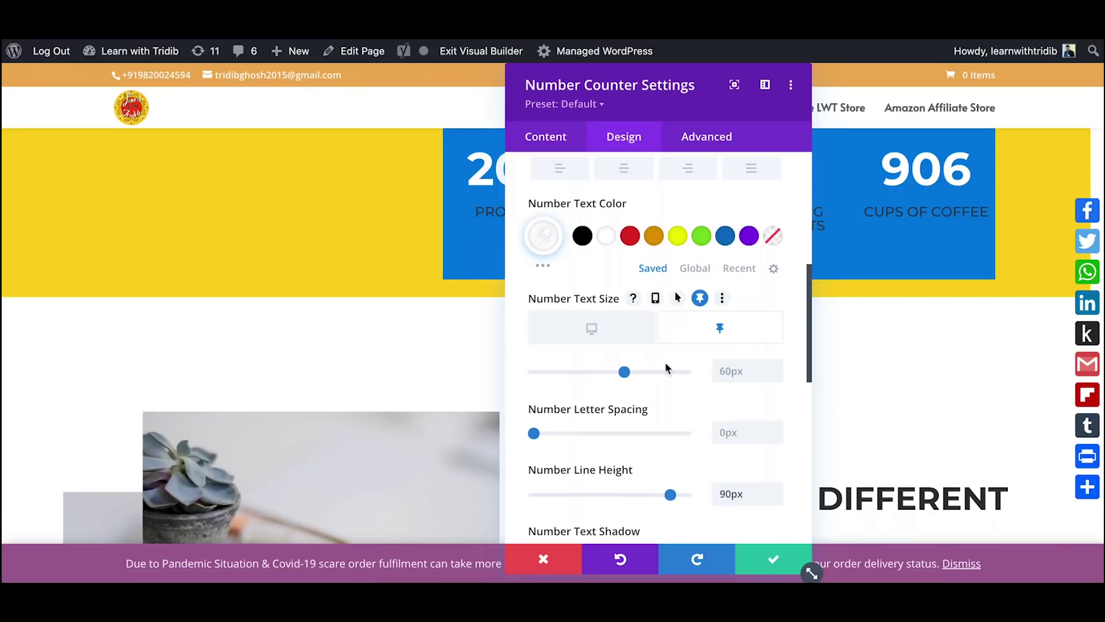
left_click(728, 370)
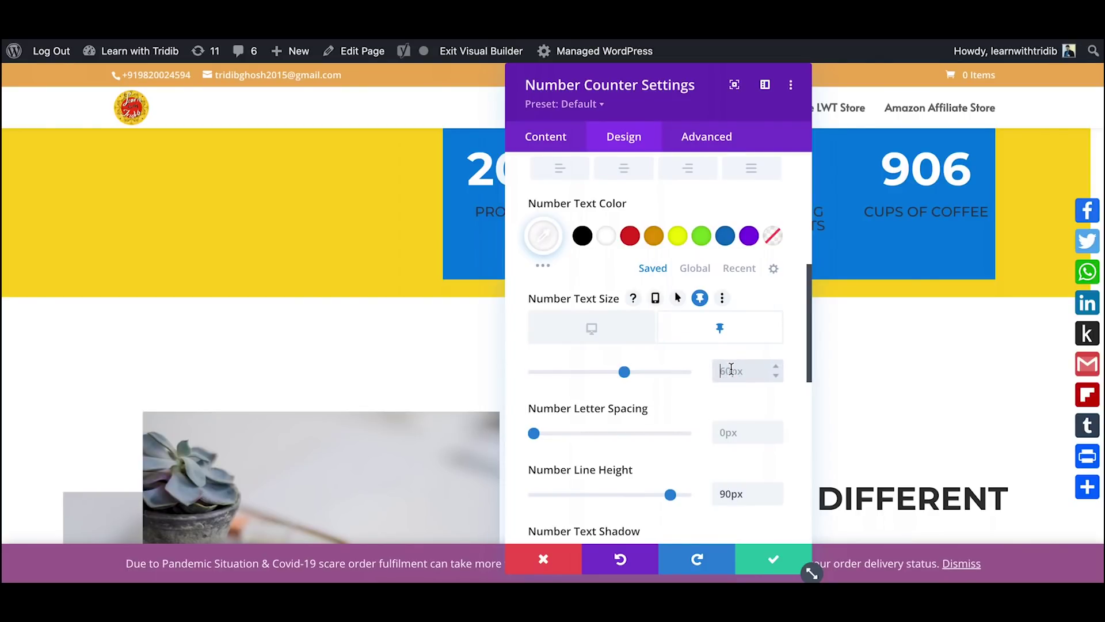
type("40px")
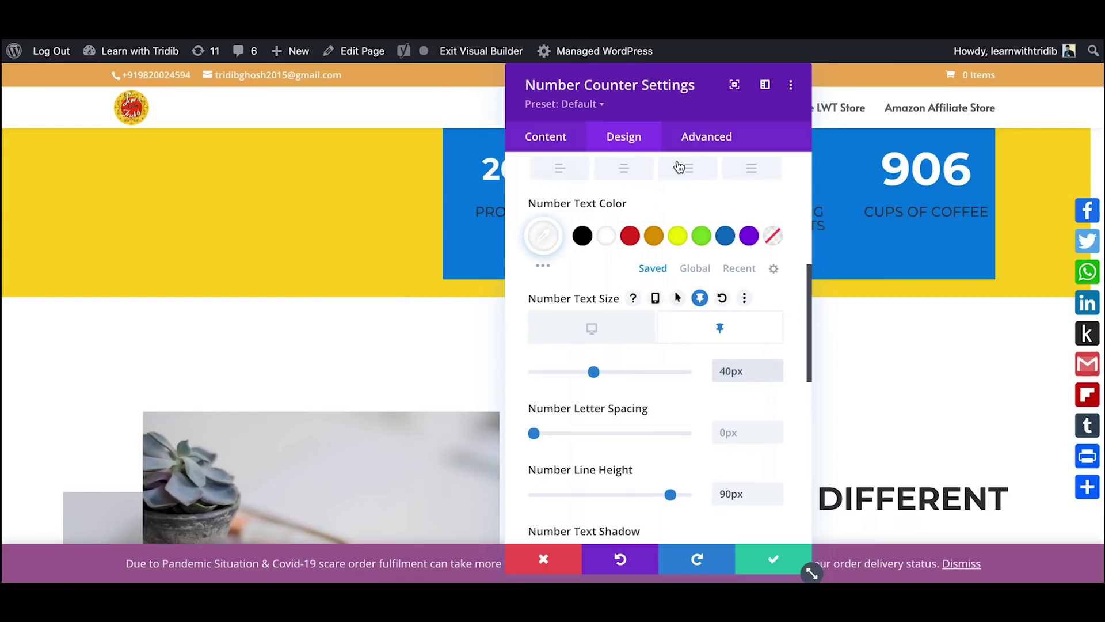
Step: Move the settings panel aside to view the counters, then save the counter settings
left_click_drag(700, 72, 249, 117)
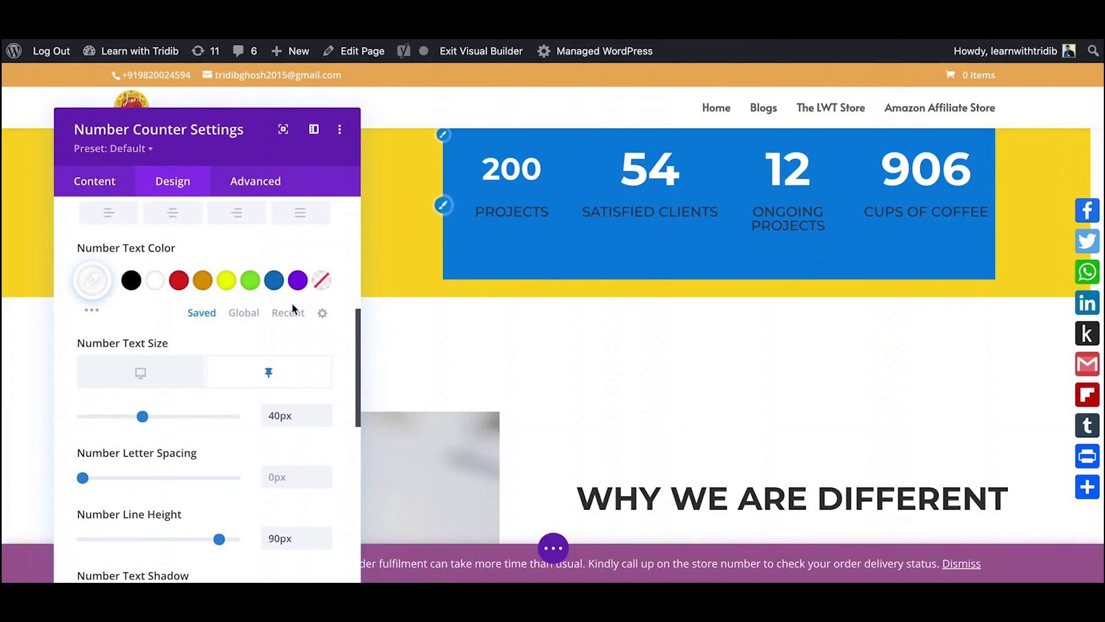
mouse_move(240, 341)
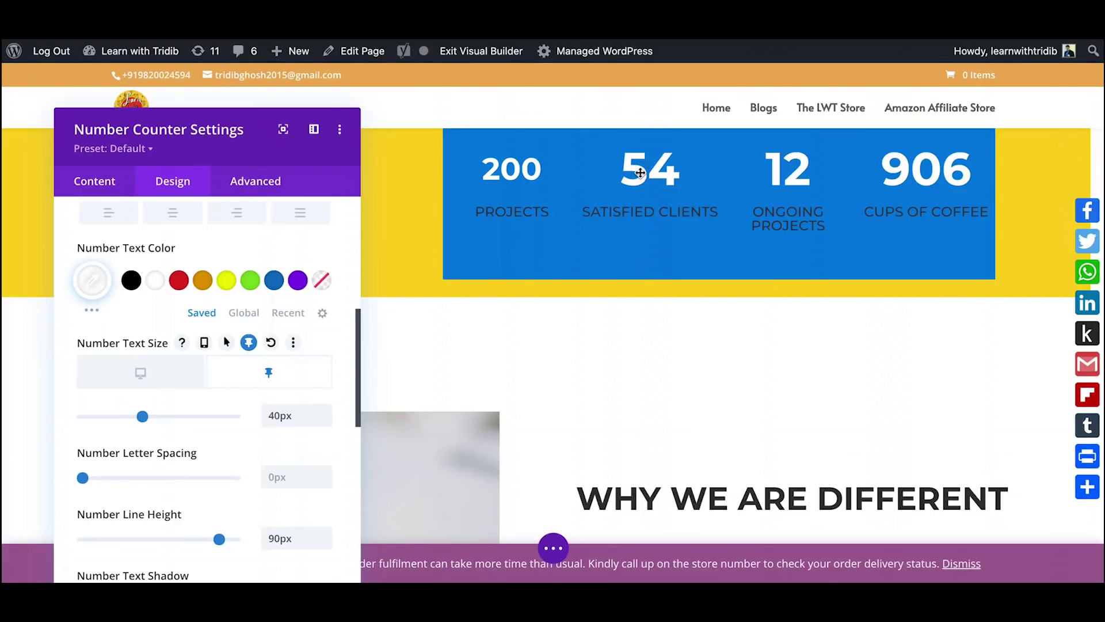
left_click(237, 119)
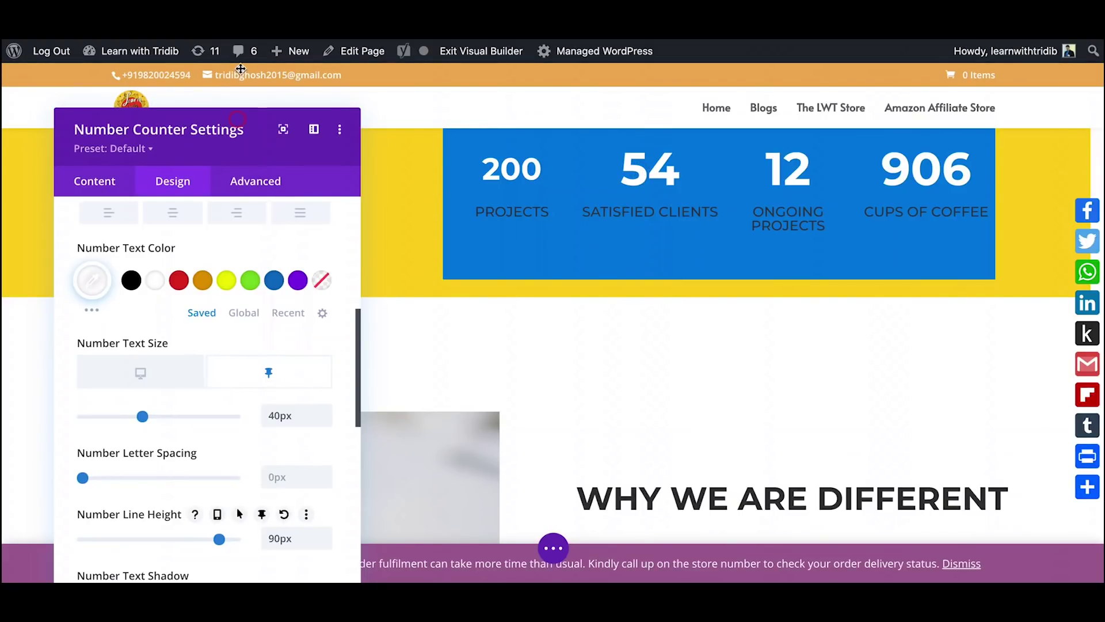
left_click_drag(241, 68, 241, 68)
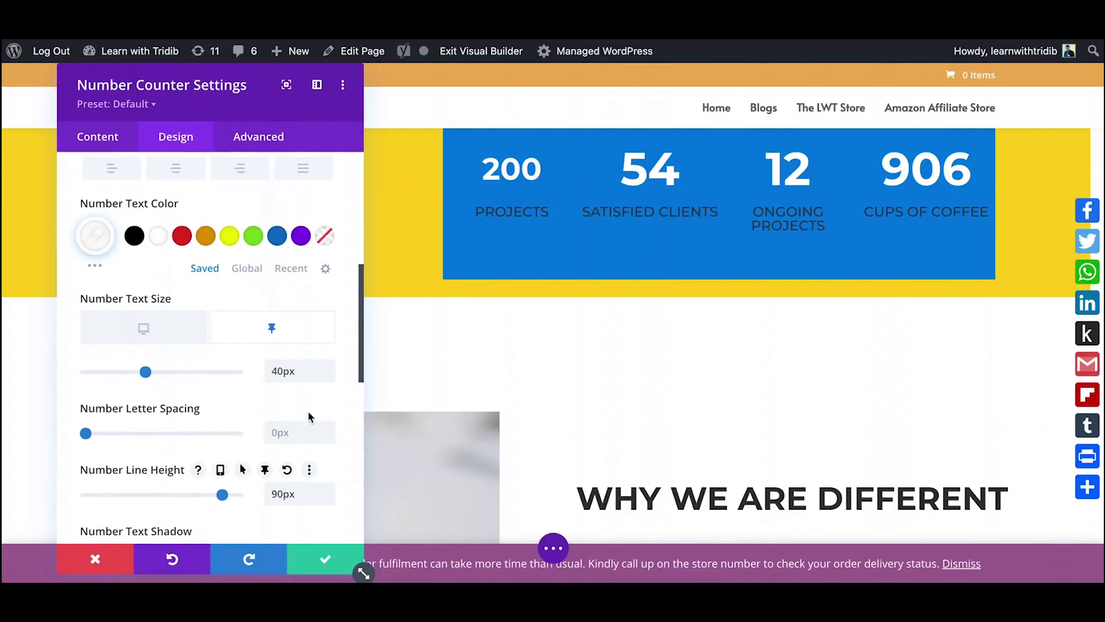
left_click(318, 557)
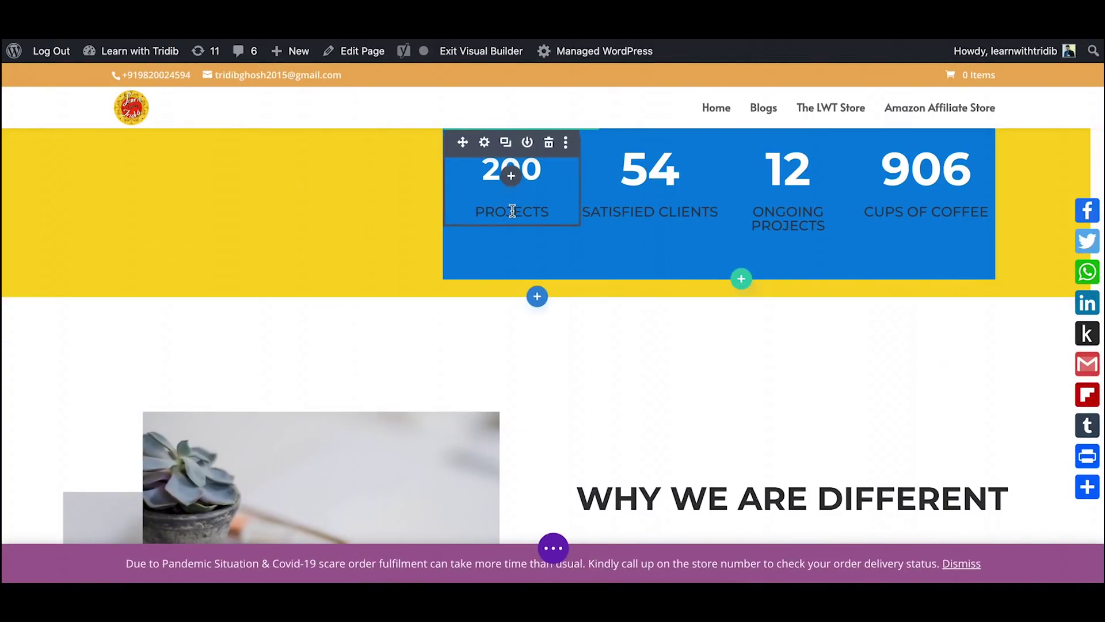
Step: Make the PROJECTS counter's sticky title text colour white
left_click(512, 211)
left_click(486, 142)
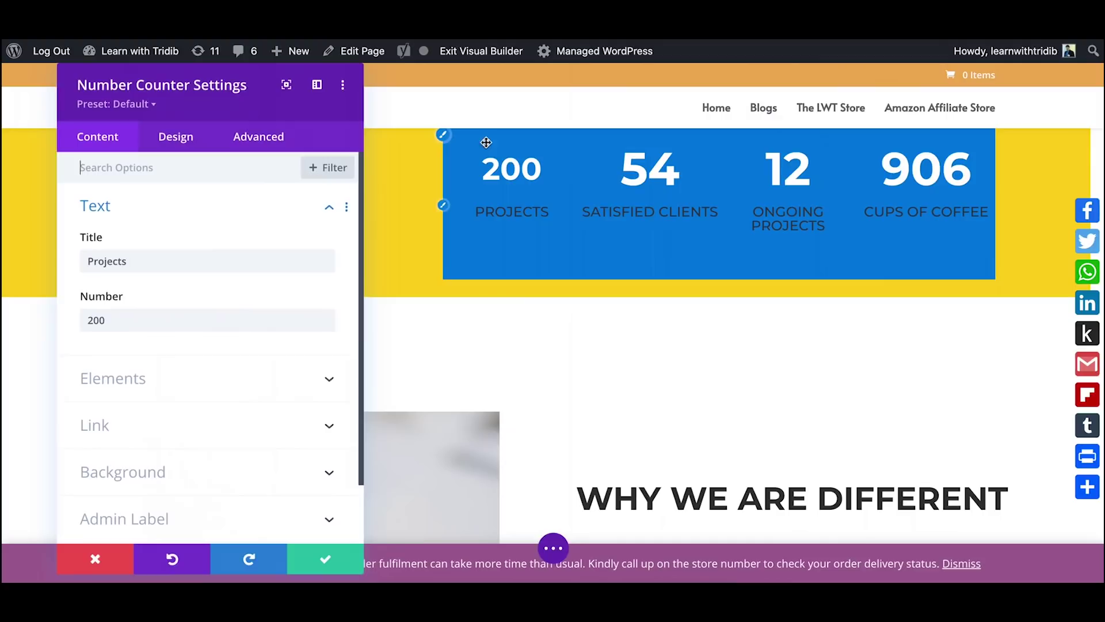
left_click(168, 141)
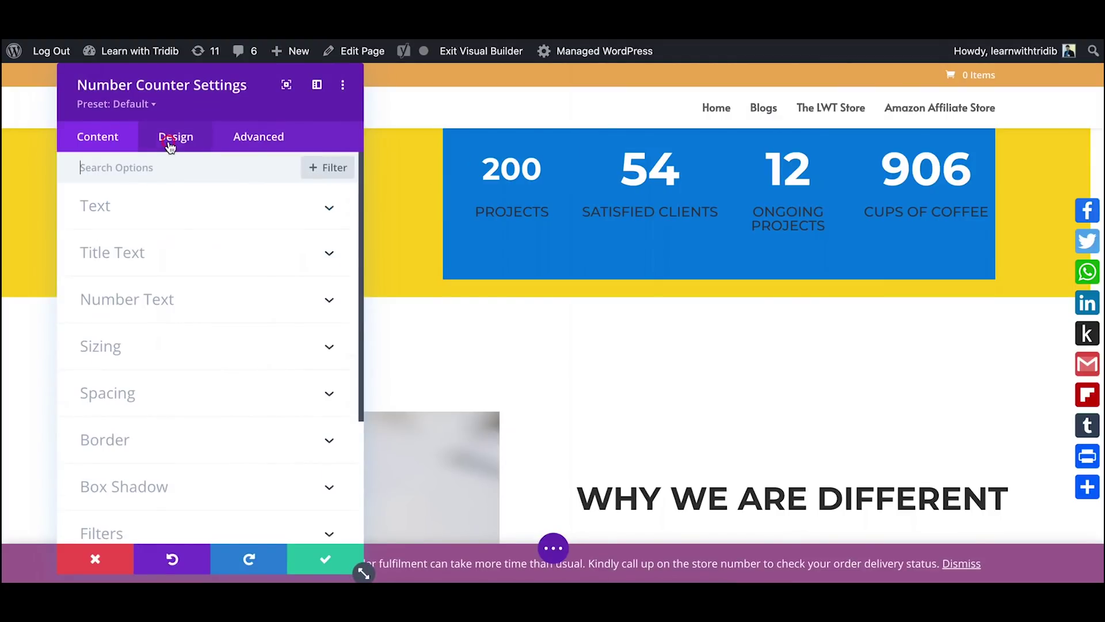
left_click(113, 257)
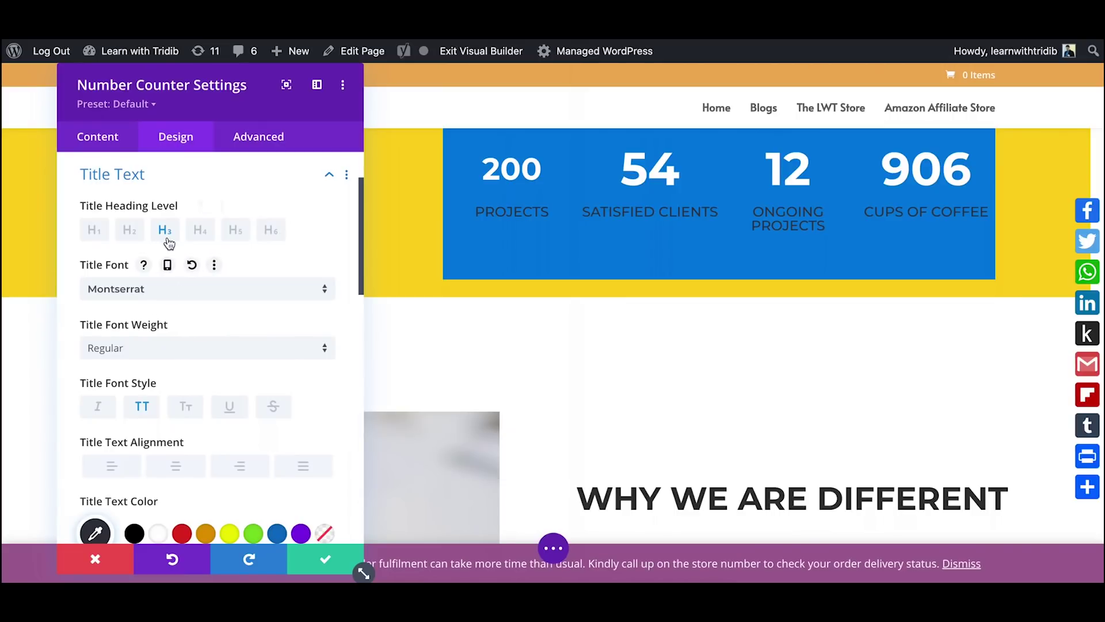
scroll(212, 362, "down", 2)
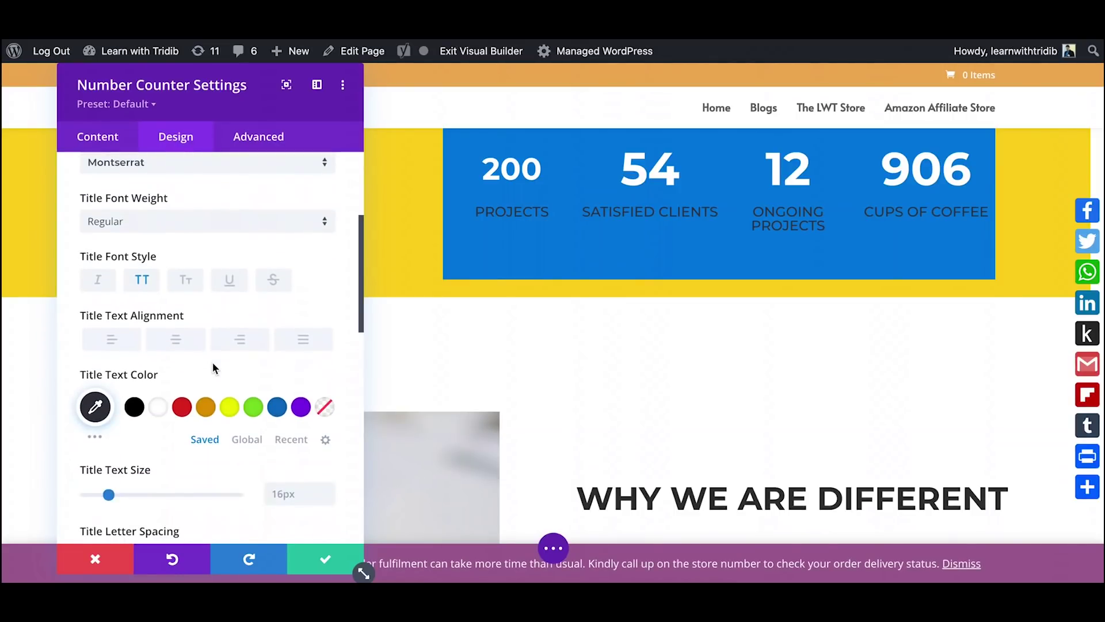
scroll(213, 364, "down", 2)
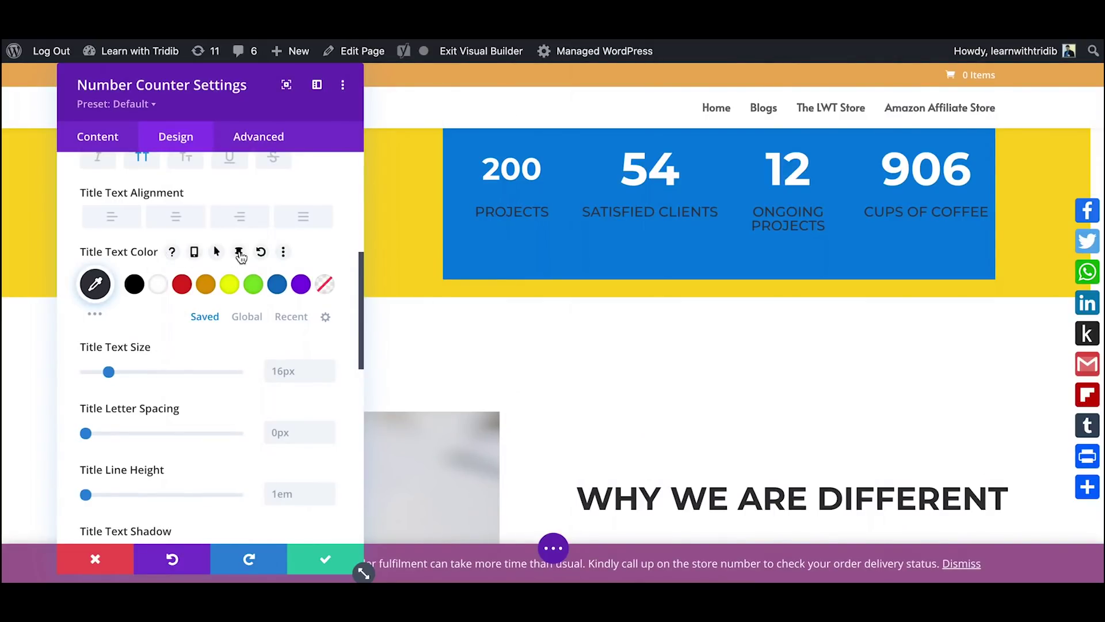
left_click(239, 253)
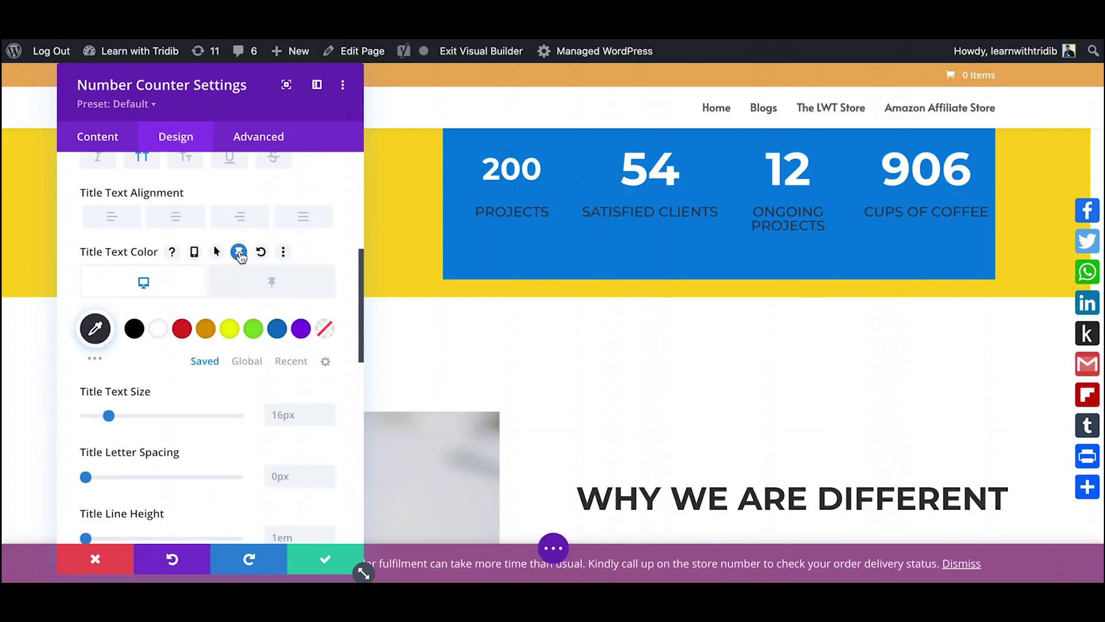
left_click(256, 277)
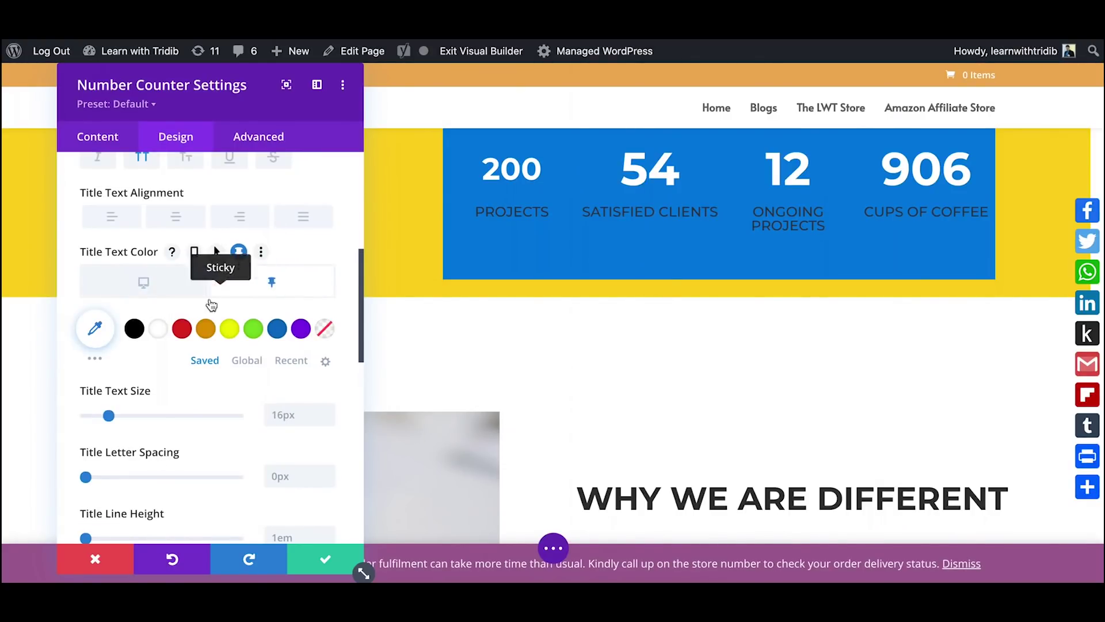
left_click(159, 330)
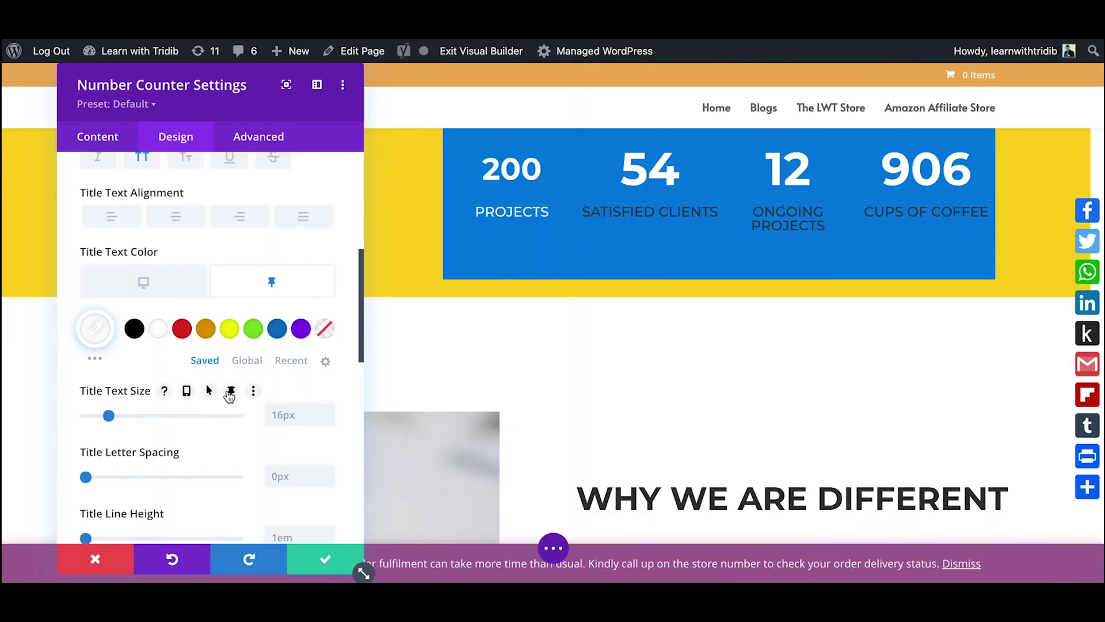
Step: Set the sticky title text size to 12px and save the counter settings
left_click(230, 392)
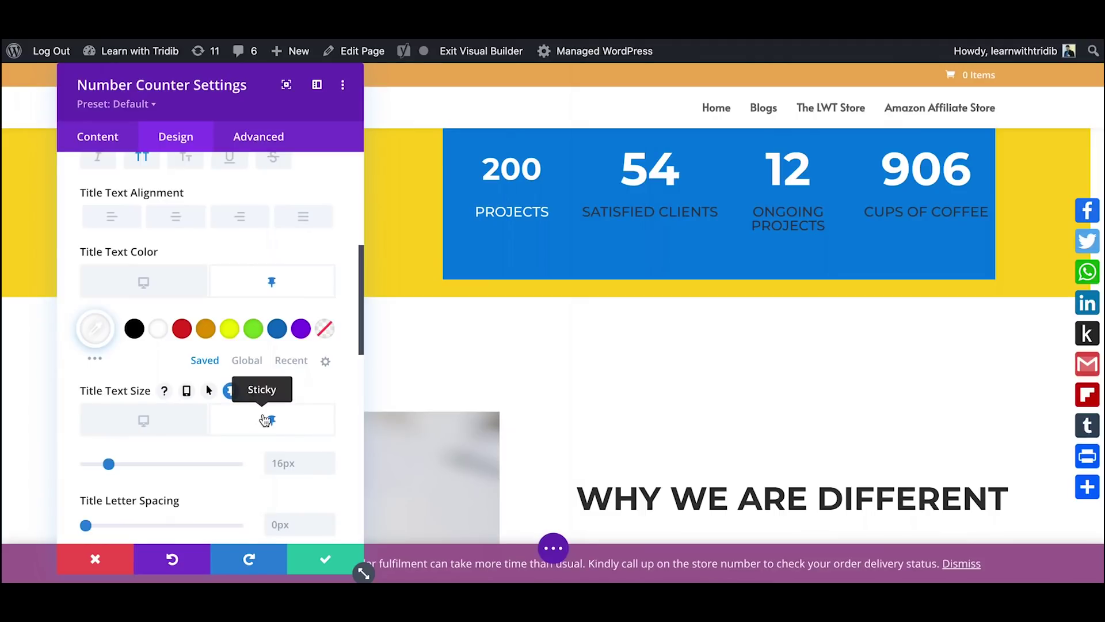
left_click(290, 460)
type("12px")
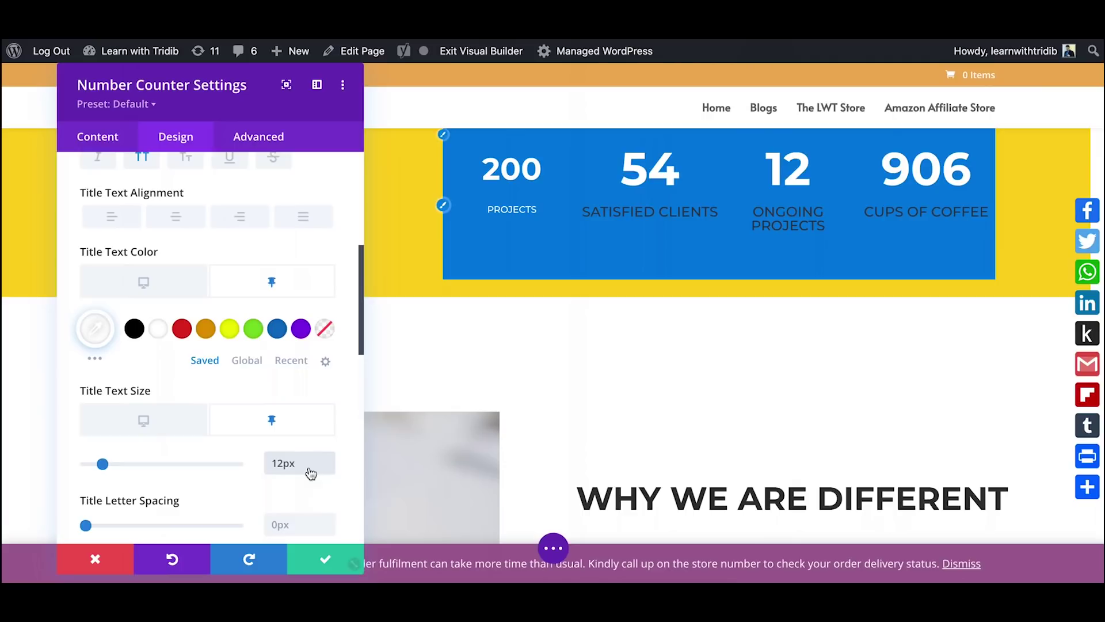
left_click(321, 557)
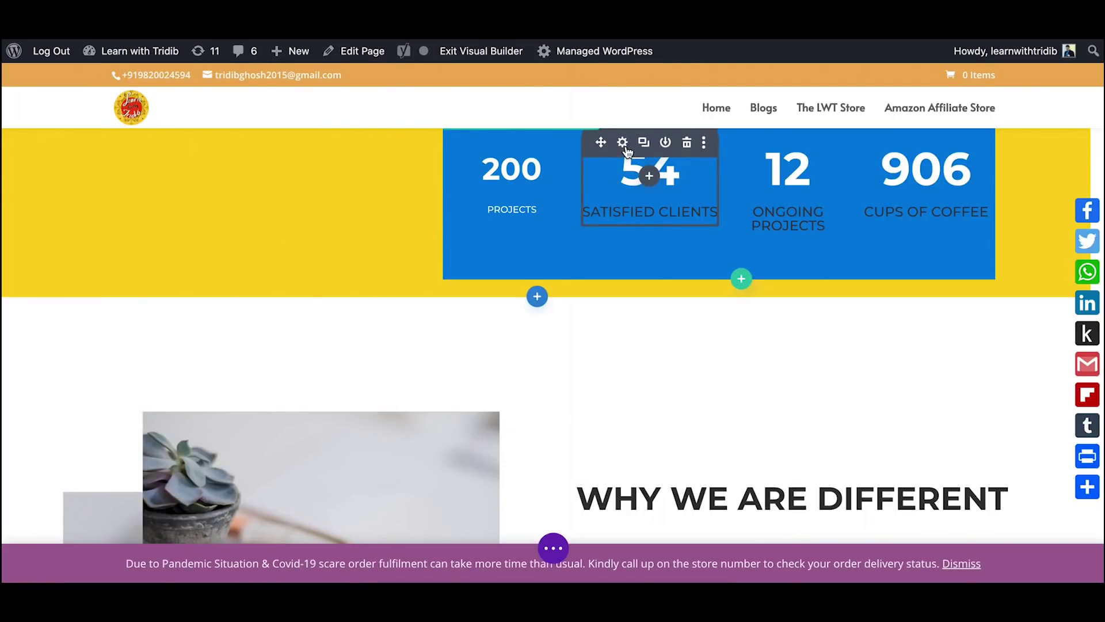
Step: Open the 54 Satisfied Clients counter's Number Text design options and enable a sticky number size
left_click(624, 144)
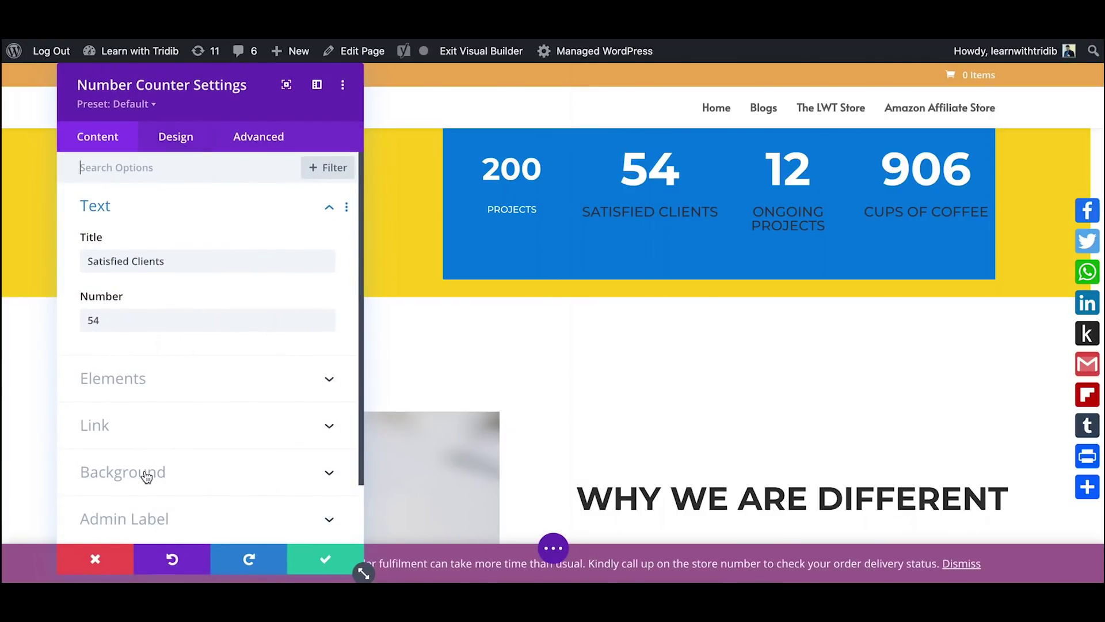
scroll(148, 472, "down", 2)
scroll(144, 473, "up", 2)
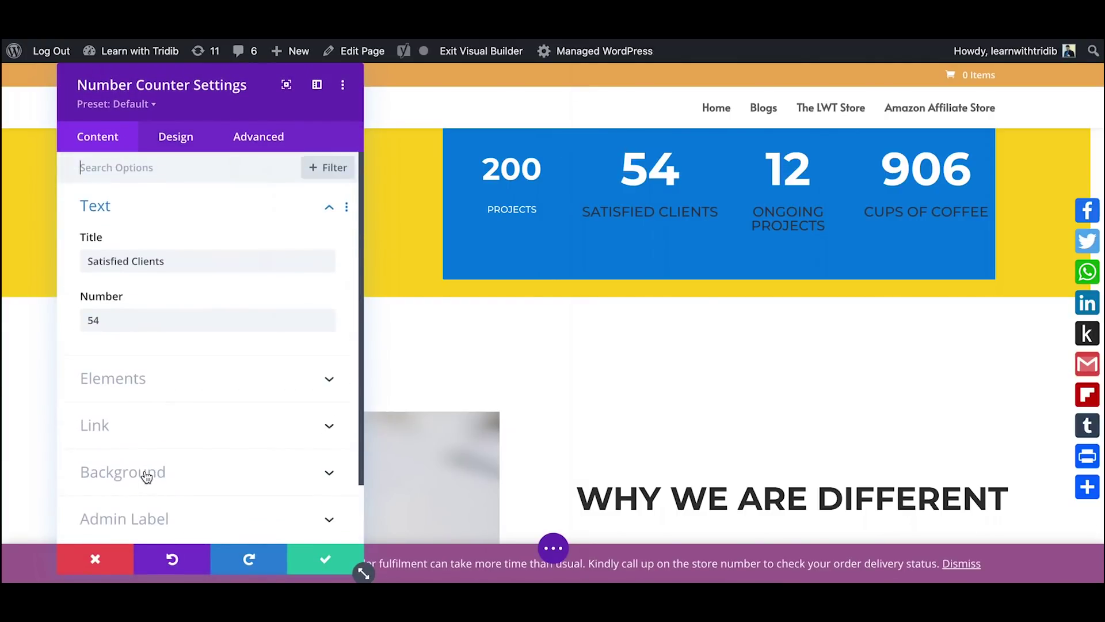
left_click(180, 139)
left_click(135, 305)
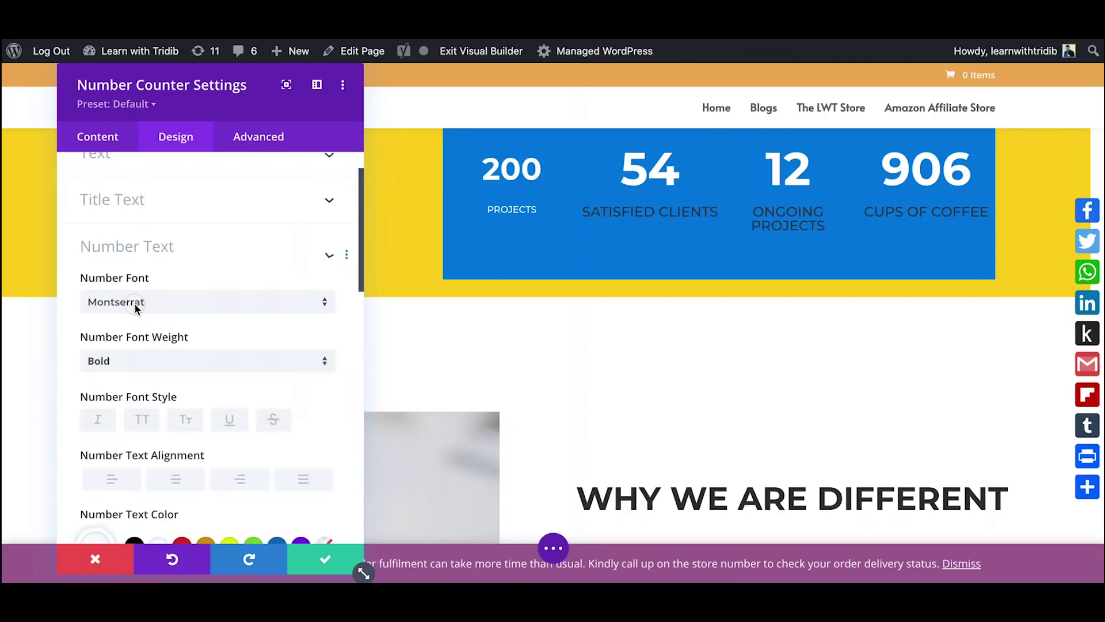
scroll(188, 397, "down", 2)
scroll(195, 412, "down", 2)
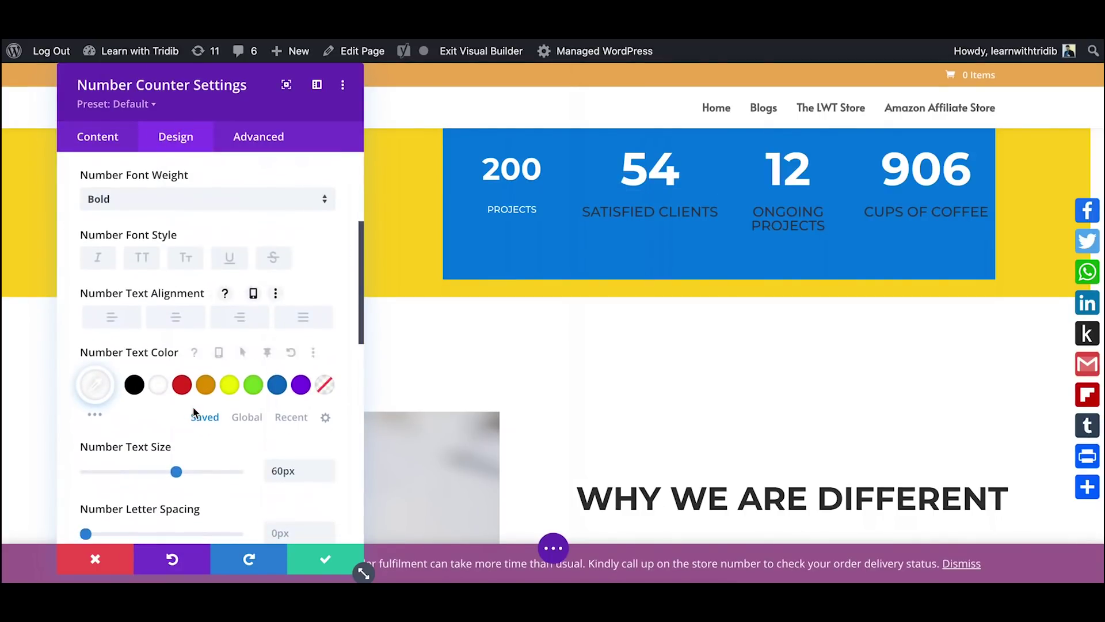
scroll(195, 412, "down", 1)
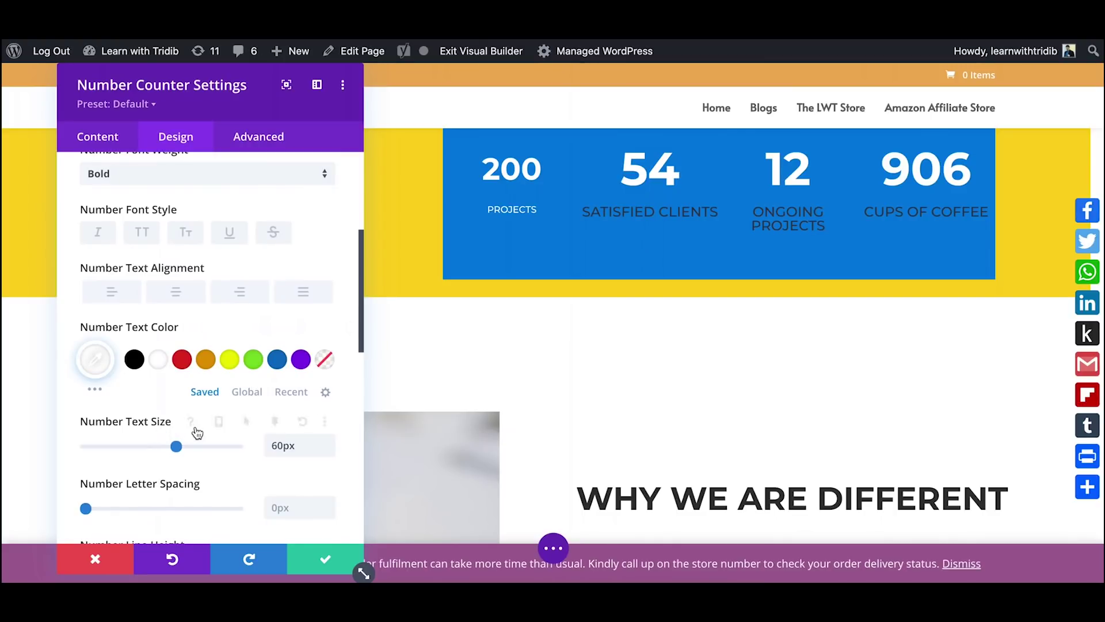
left_click(253, 423)
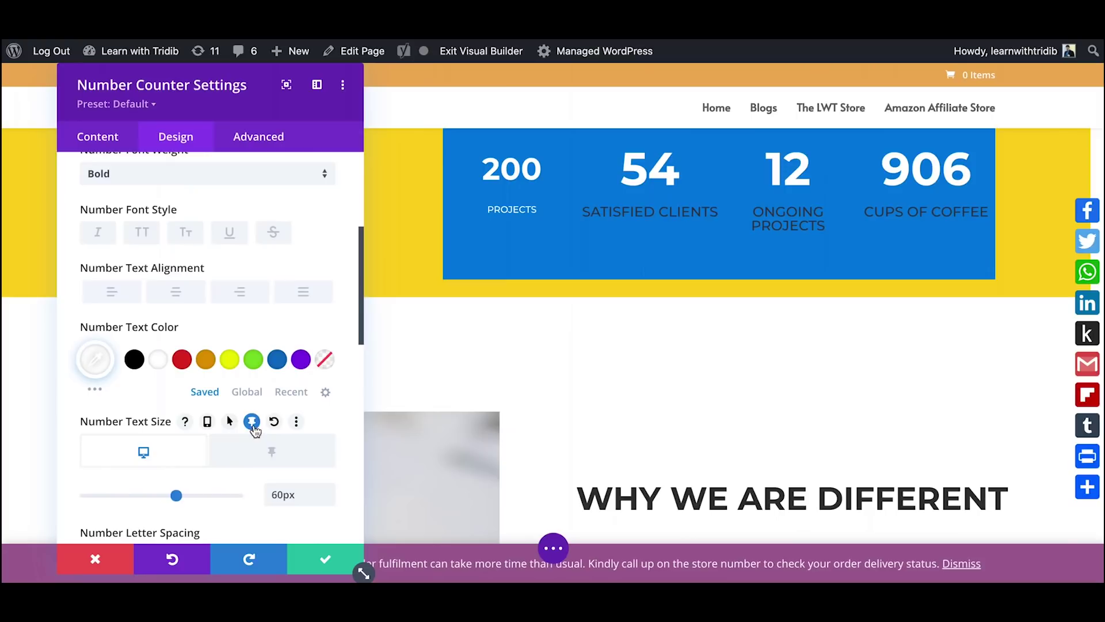
left_click(264, 453)
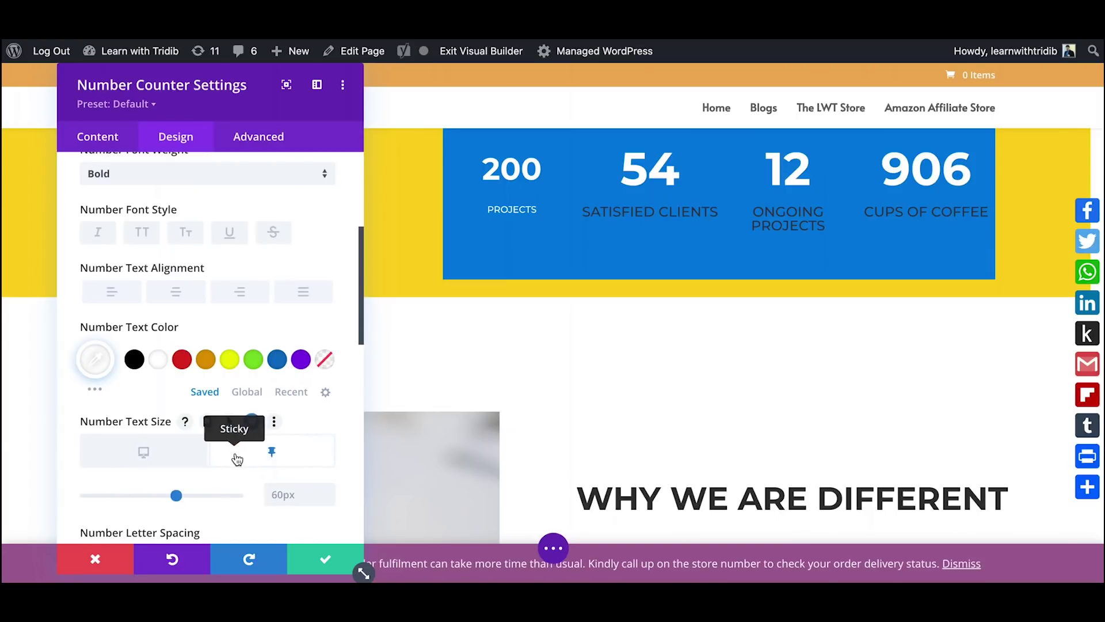
Step: Enter 40px as the sticky Number Text Size and save the counter
scroll(224, 459, "down", 4)
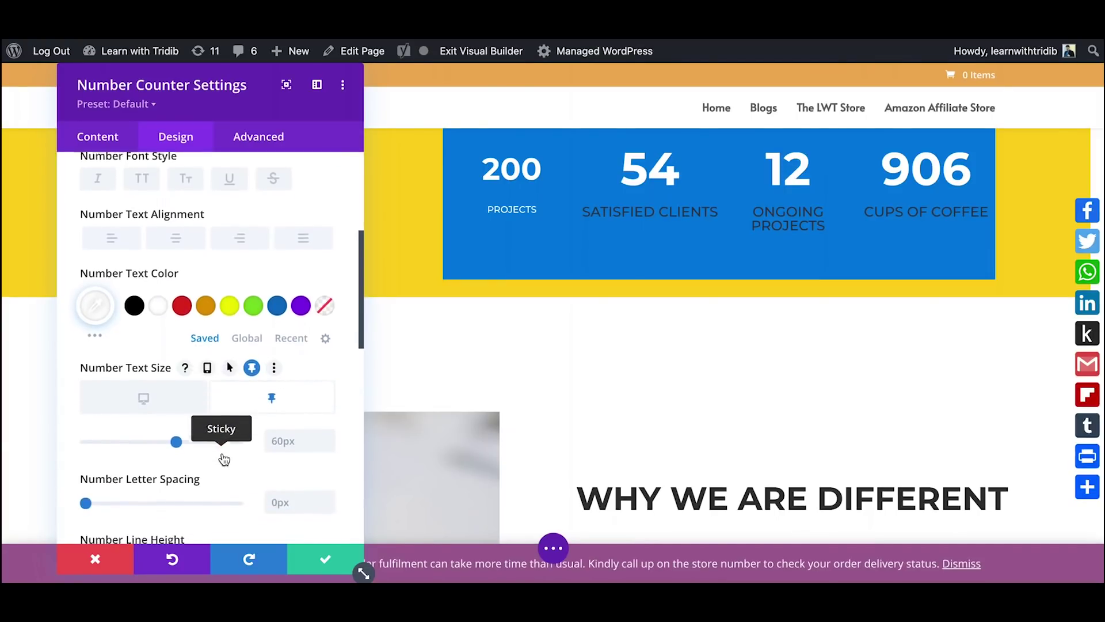
left_click(280, 377)
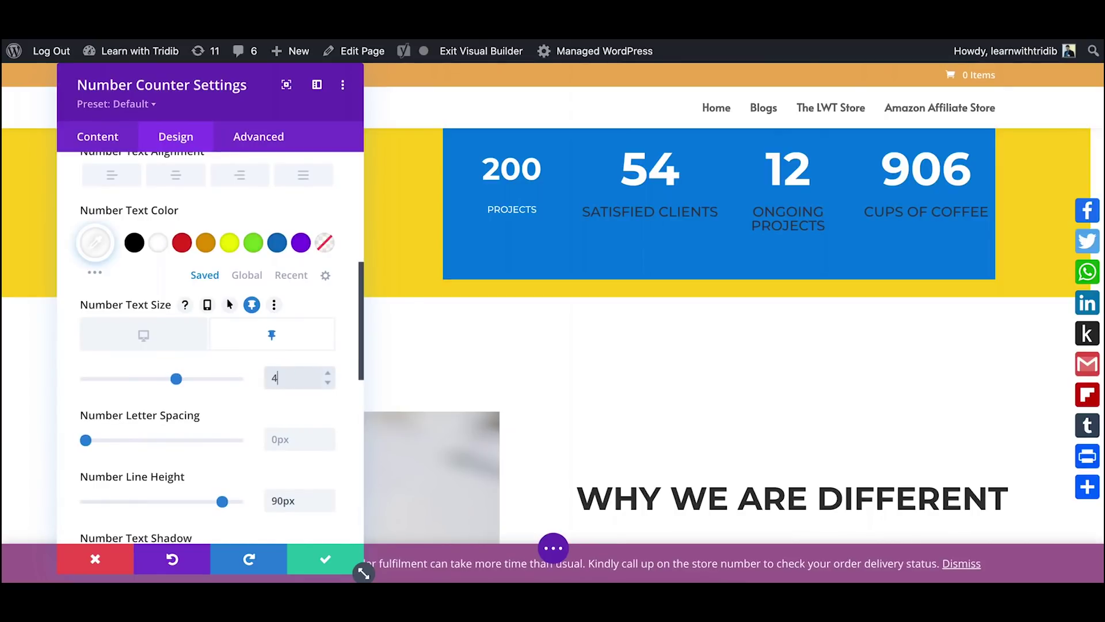
type("4px")
double_click(291, 380)
type("40")
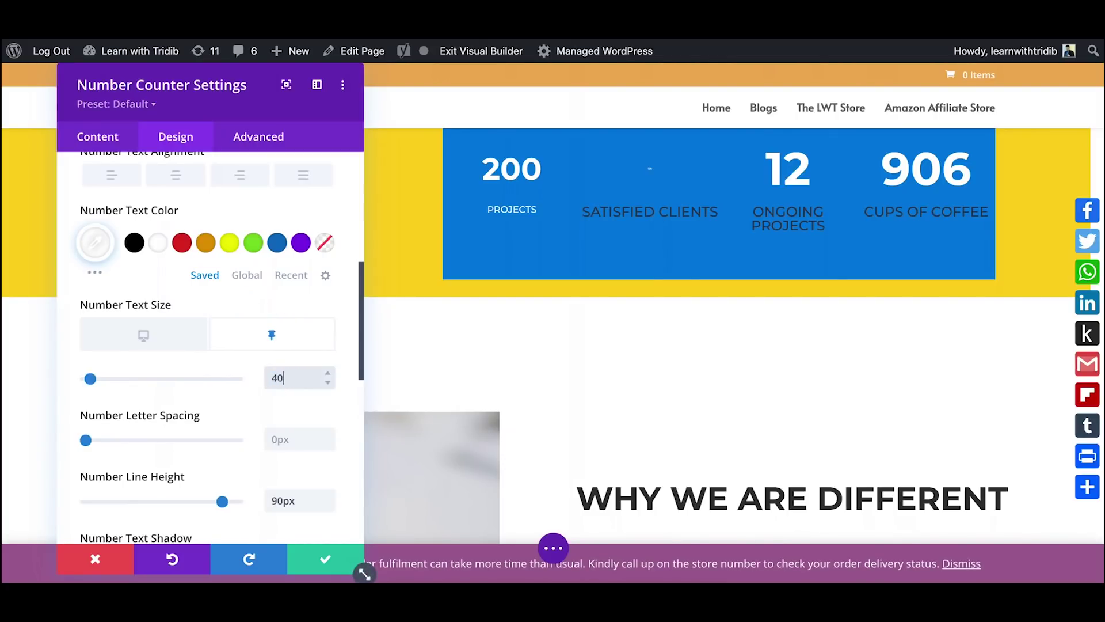
type("px")
left_click(345, 561)
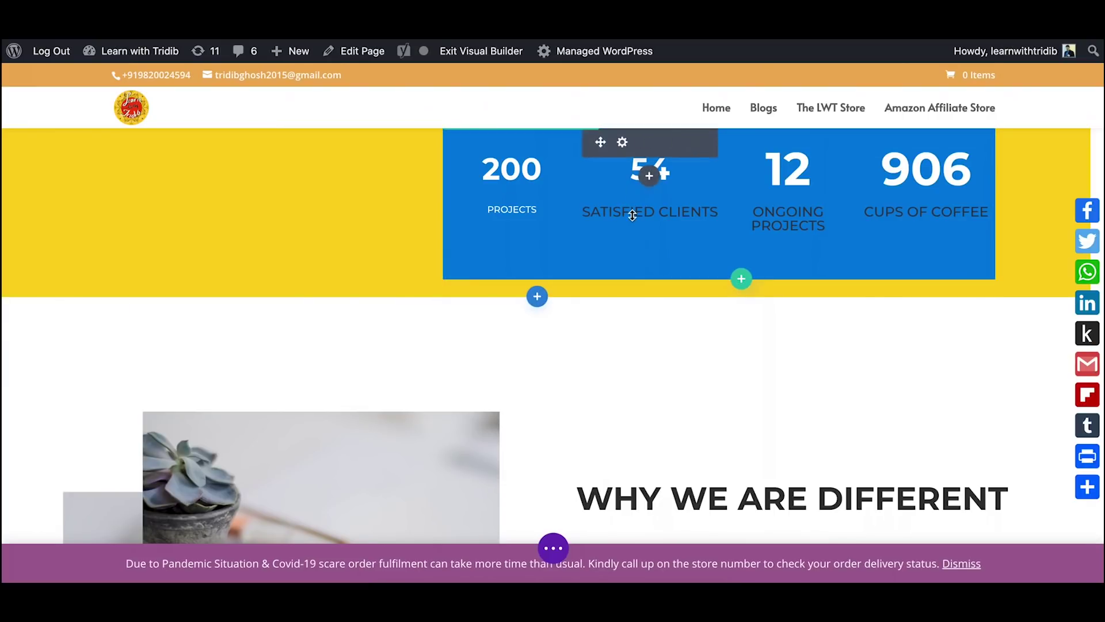
Step: Reopen the Satisfied Clients counter's settings and expand its Title Text design options
left_click(622, 144)
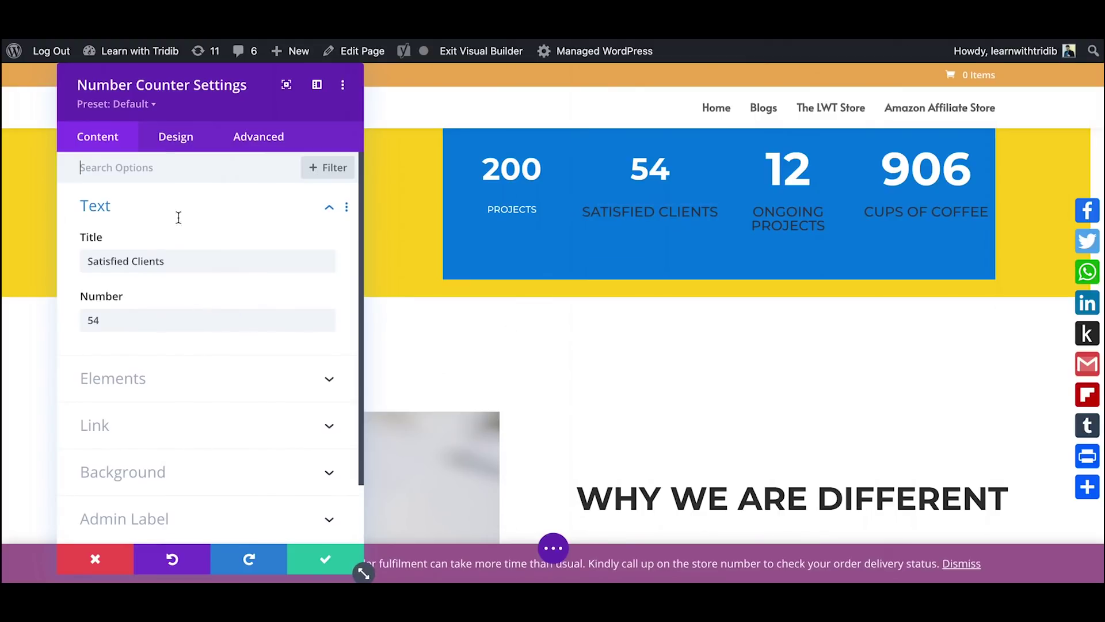
left_click(168, 140)
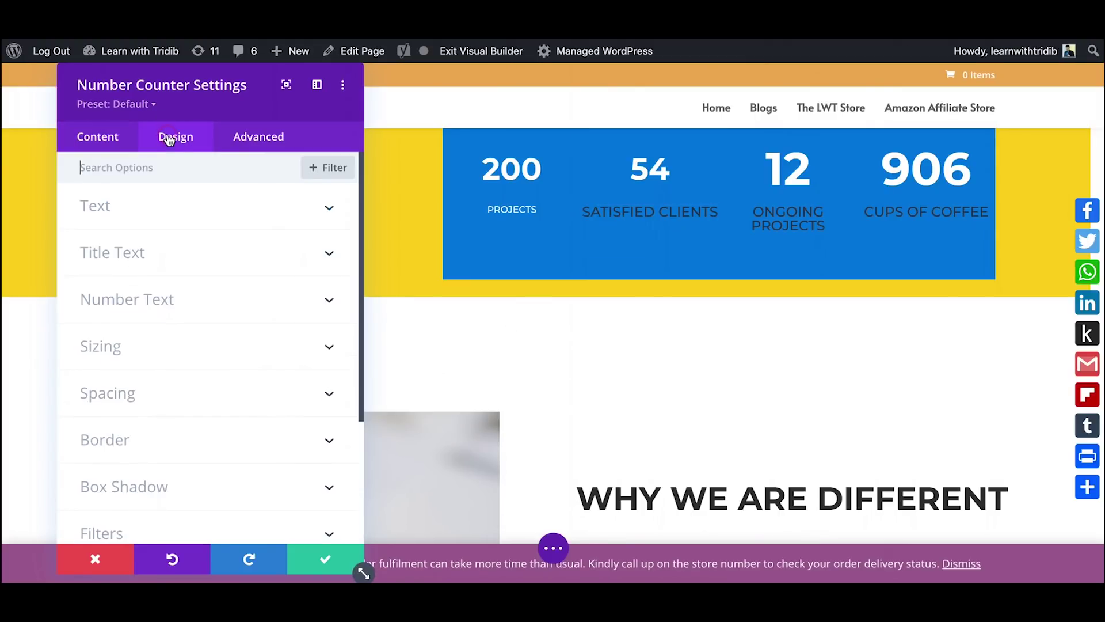
left_click(146, 308)
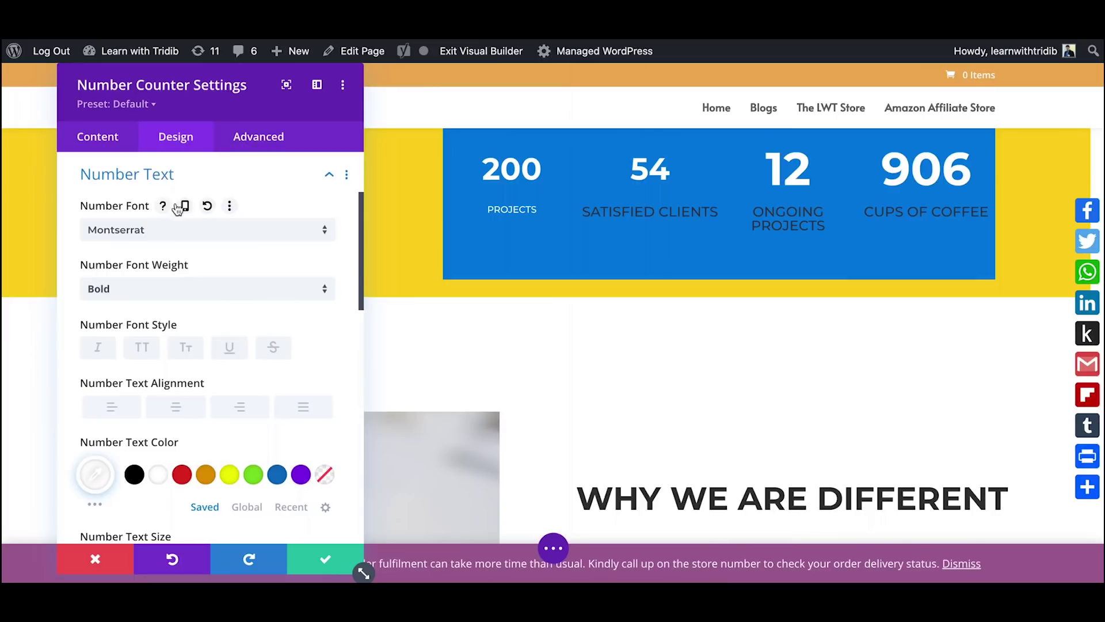
left_click(309, 174)
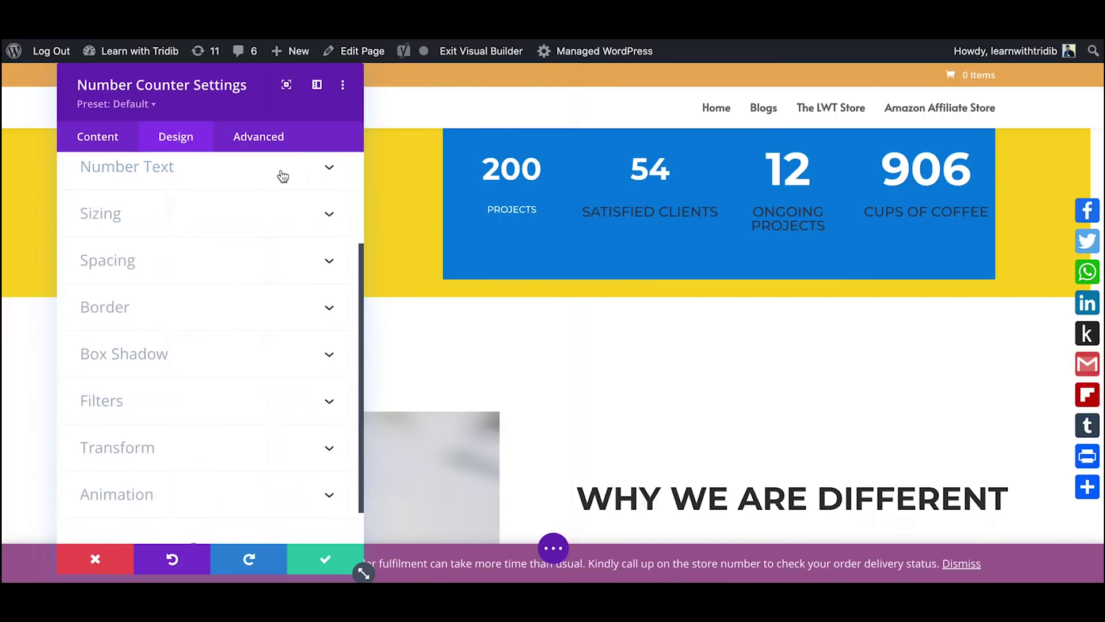
scroll(269, 175, "up", 3)
left_click(176, 251)
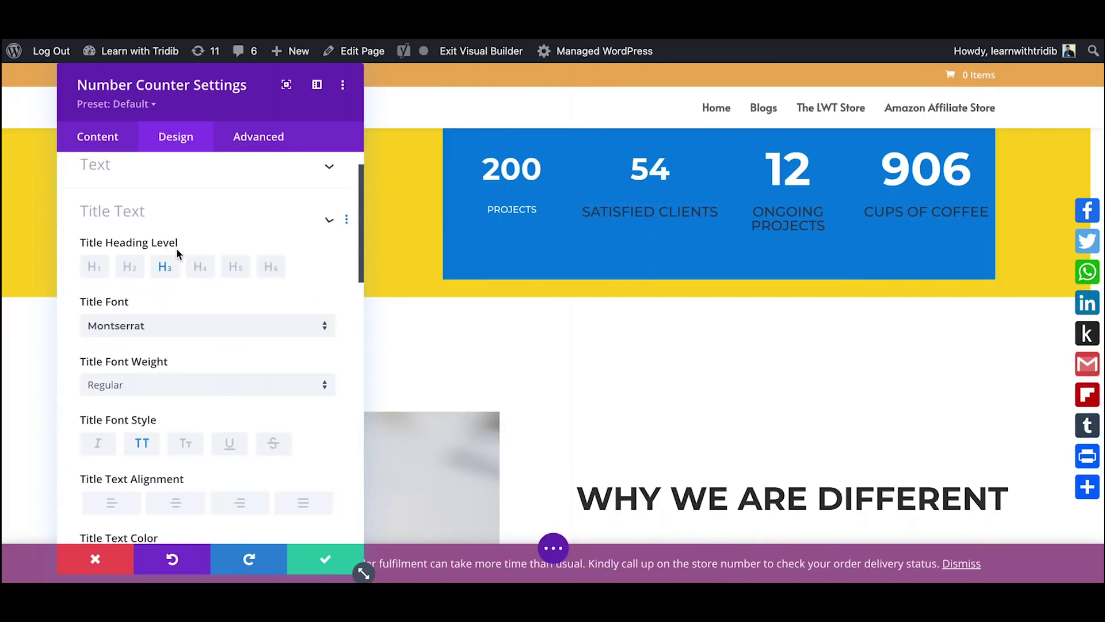
Step: Enable a sticky Title Text Size, enter a smaller value, and close the settings
scroll(167, 384, "down", 2)
scroll(166, 385, "down", 1)
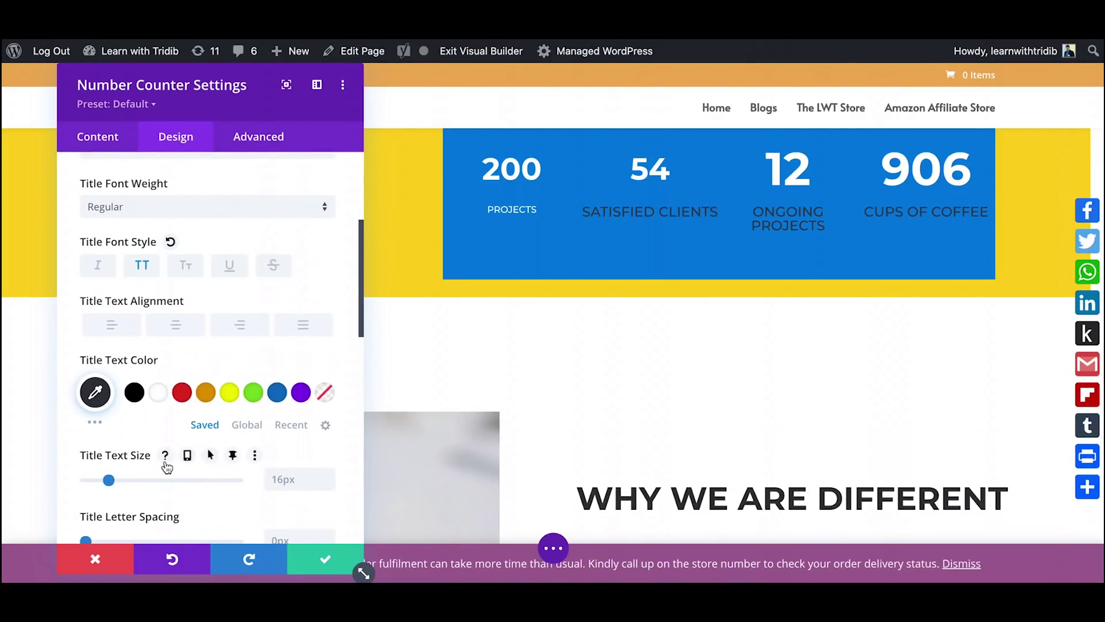
left_click(232, 455)
left_click(271, 484)
scroll(271, 483, "down", 3)
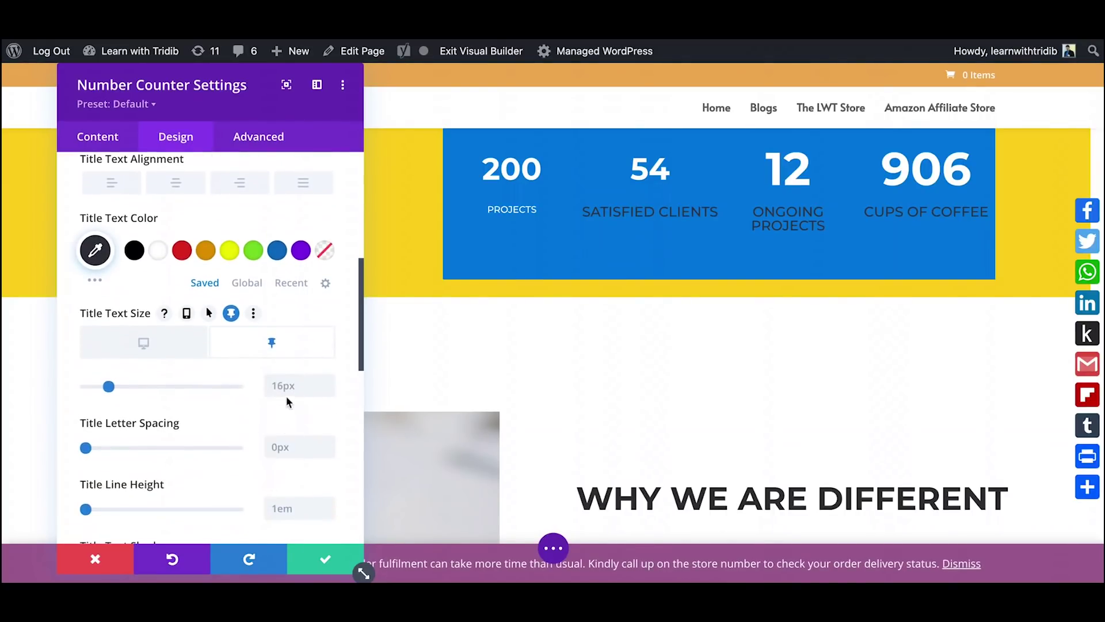
left_click(271, 385)
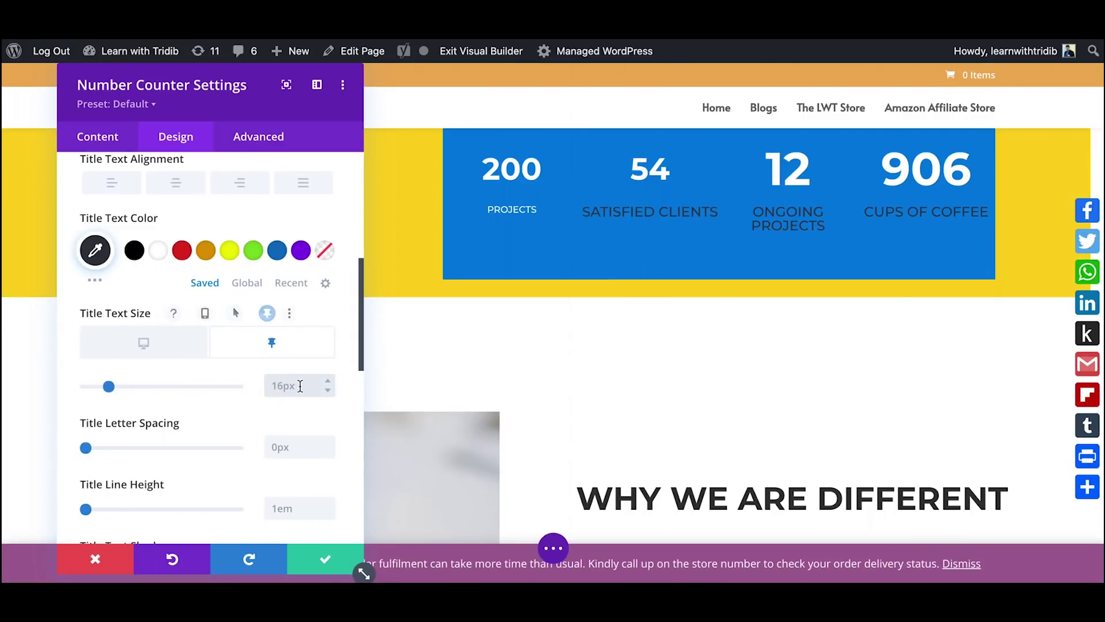
key("Return")
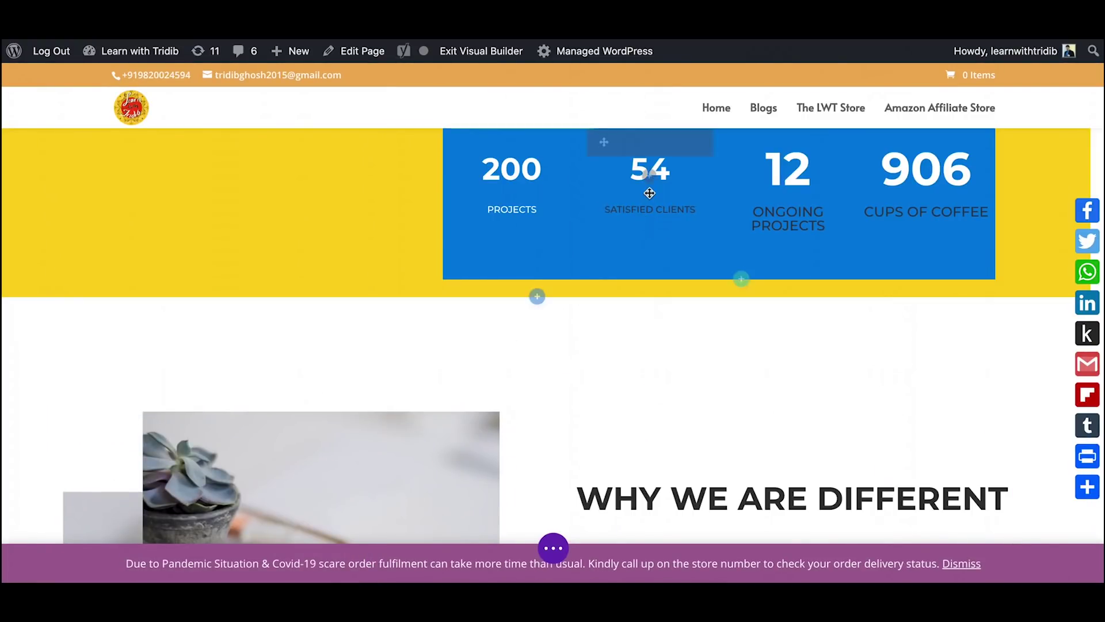
Step: Give the Satisfied Clients title a white sticky Title Text Color and save the counter
left_click(625, 141)
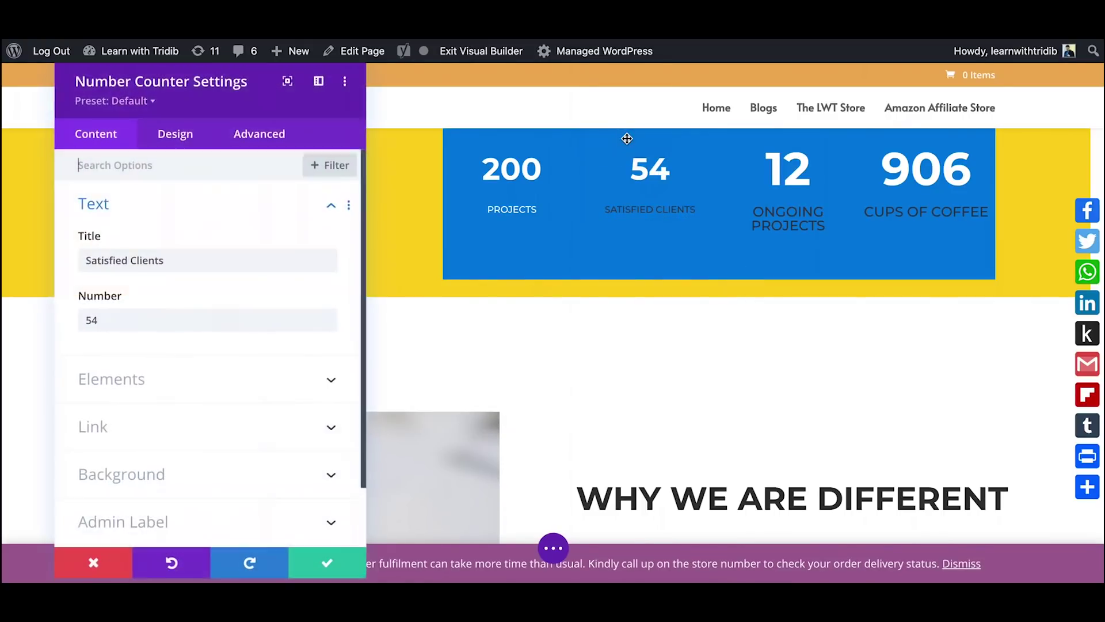
left_click(179, 145)
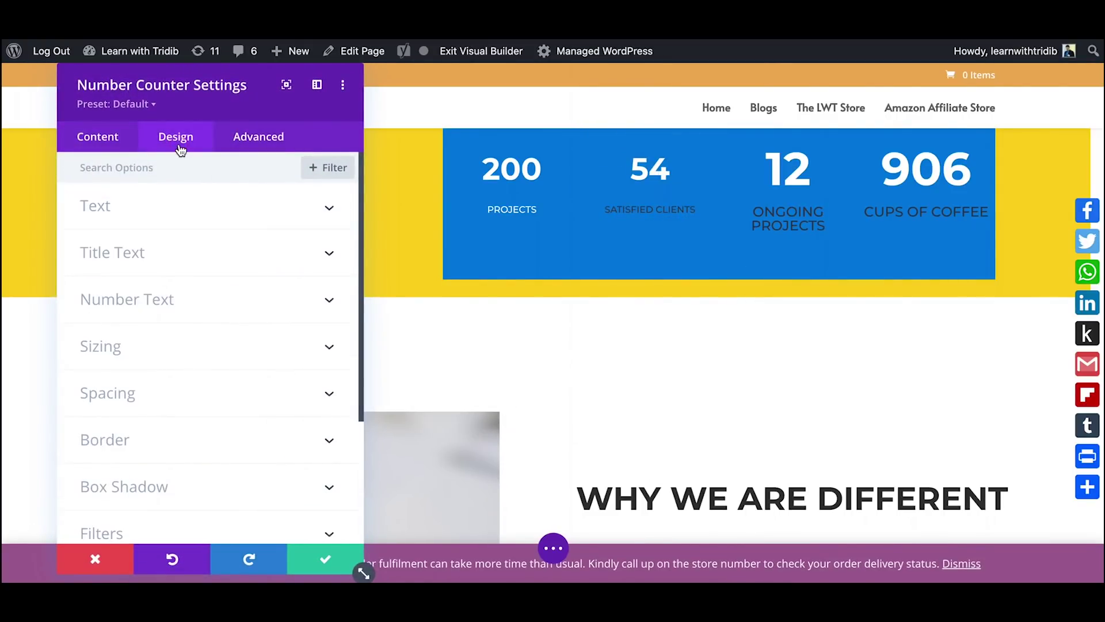
left_click(127, 259)
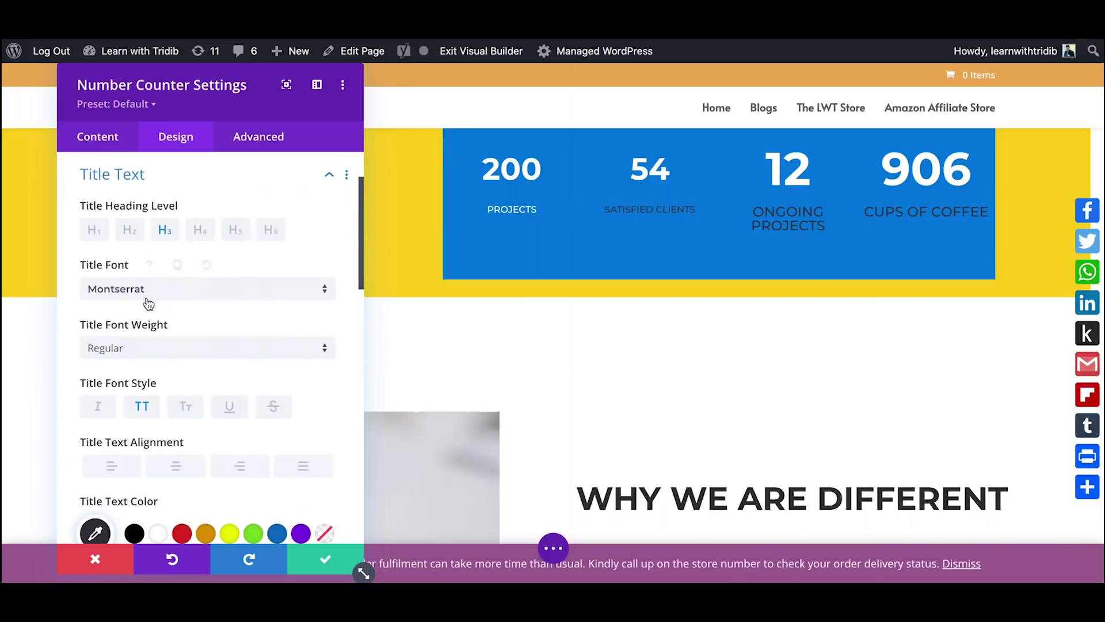
scroll(177, 478, "down", 1)
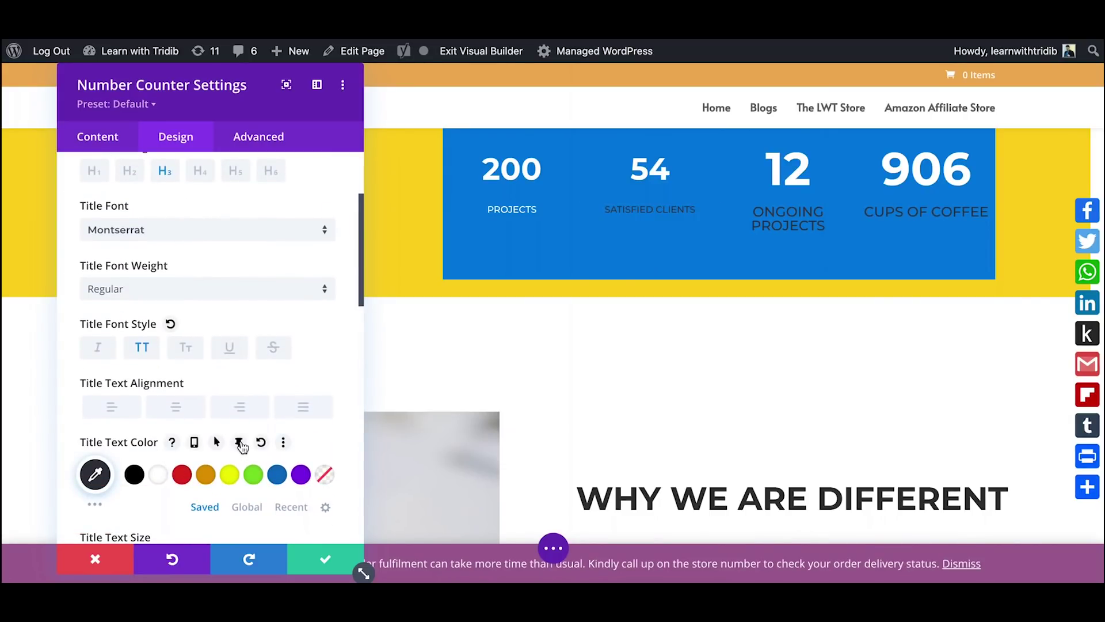
left_click(241, 443)
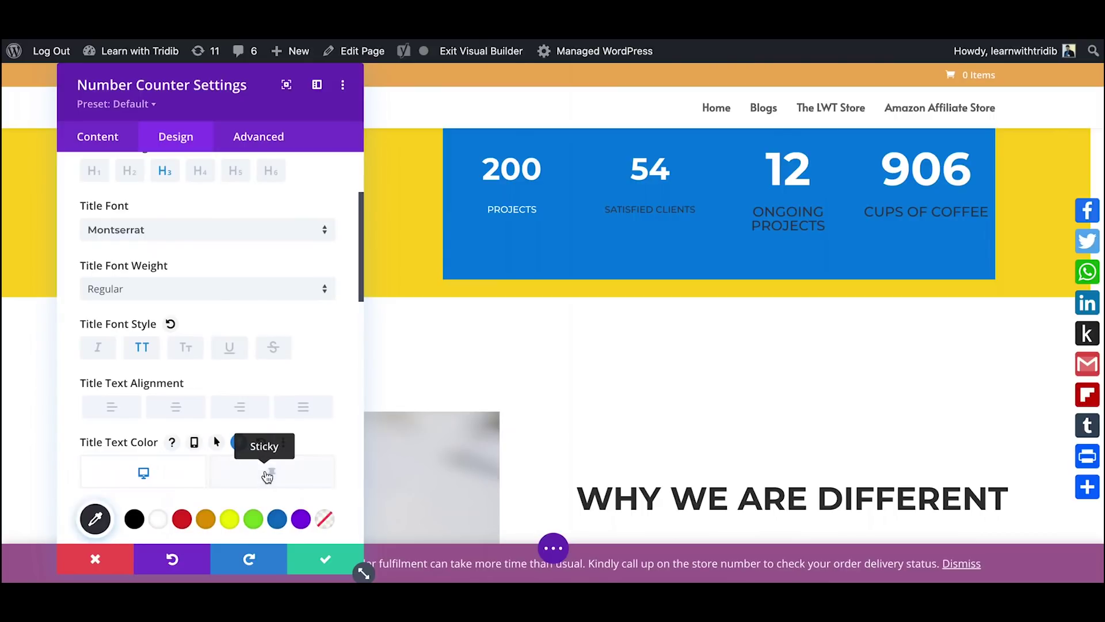
scroll(267, 469, "down", 1)
scroll(267, 476, "down", 1)
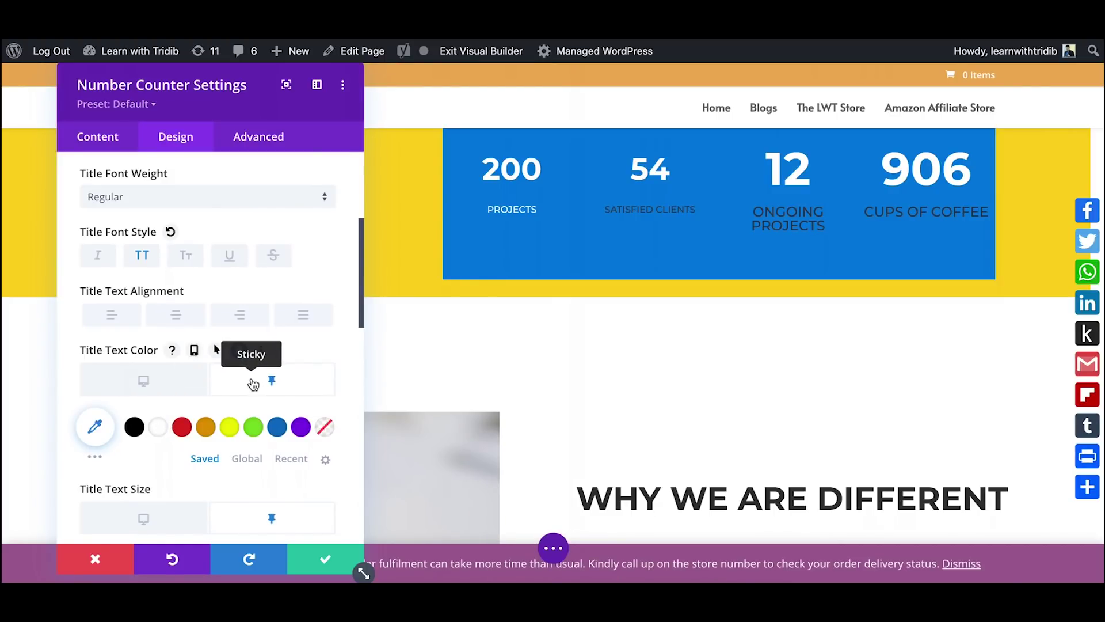
left_click(156, 431)
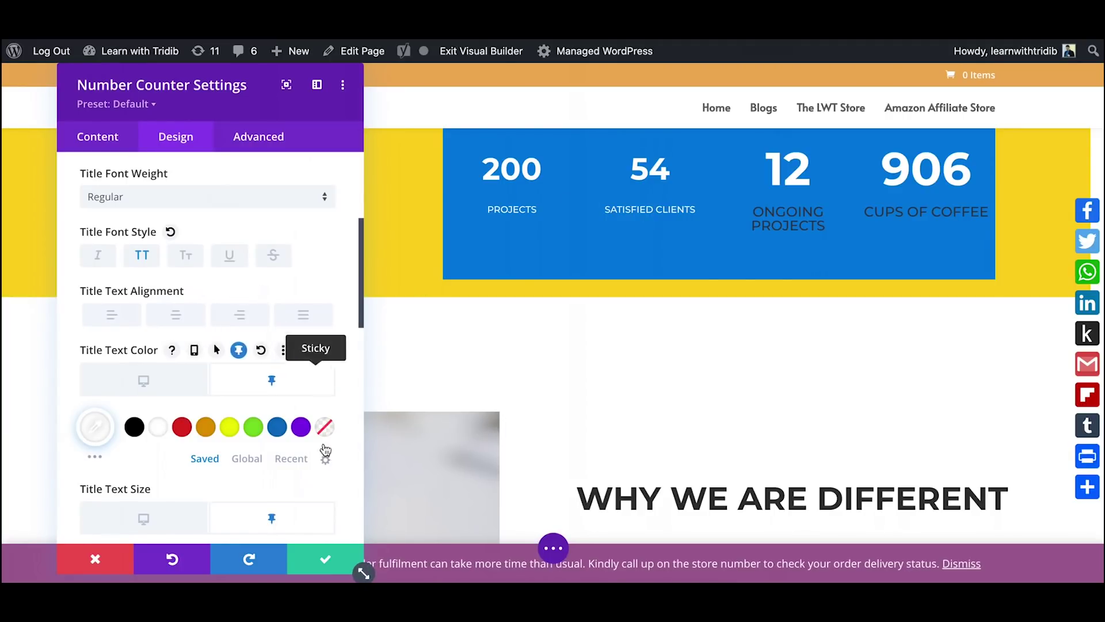
left_click(313, 551)
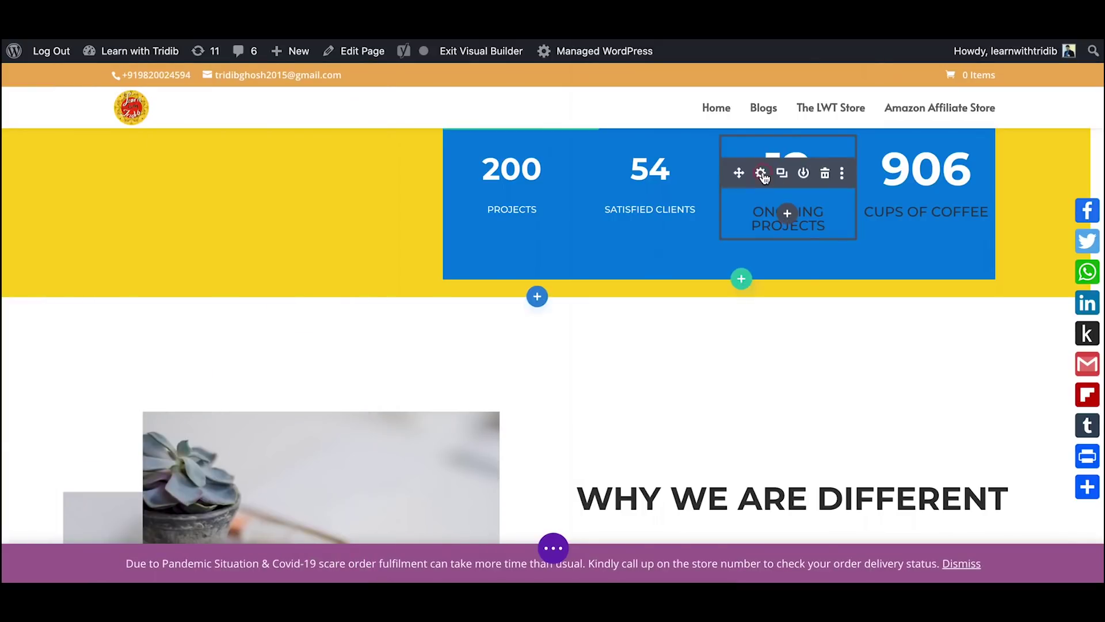
Step: Set the 12 Ongoing Projects counter's sticky Number Text Size to 40
left_click(765, 173)
left_click(177, 136)
left_click(129, 293)
scroll(229, 403, "down", 3)
left_click(251, 413)
left_click(299, 486)
type("40")
scroll(227, 503, "down", 2)
scroll(237, 499, "up", 6)
Step: Give the Ongoing Projects title a 12px sticky size and white sticky colour, then close it
left_click(184, 258)
scroll(199, 328, "down", 4)
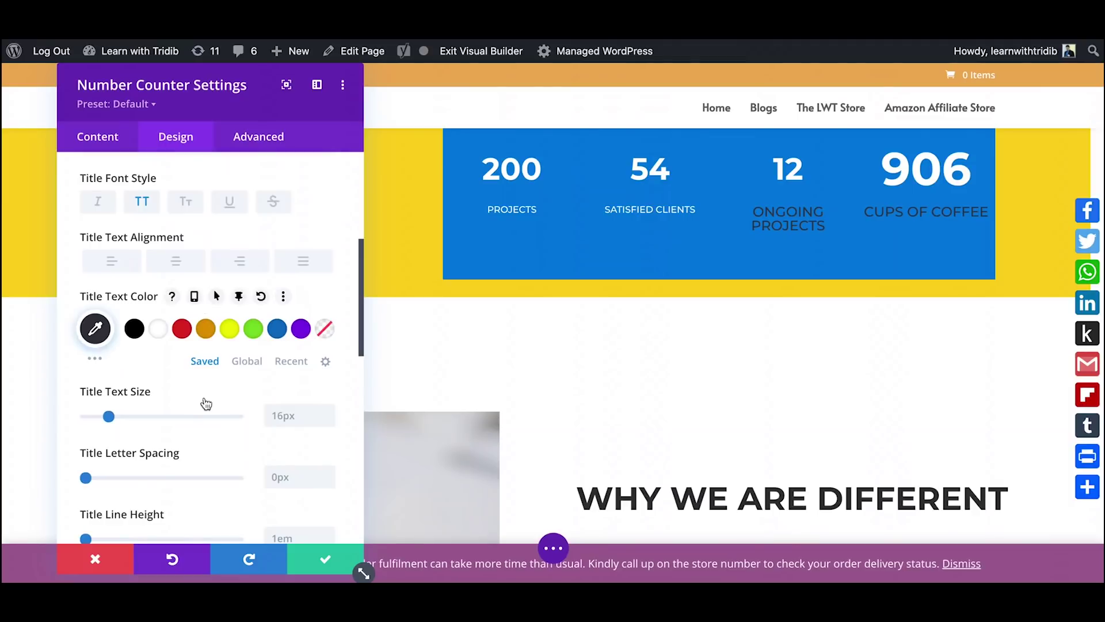
left_click(230, 392)
left_click(290, 460)
left_click(239, 296)
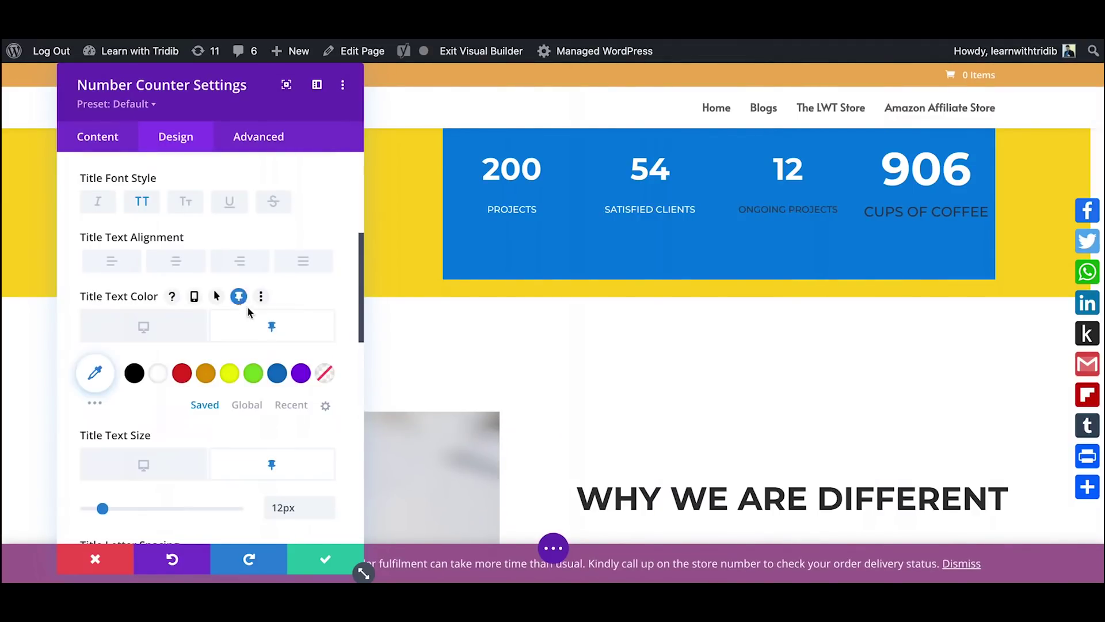
left_click(158, 373)
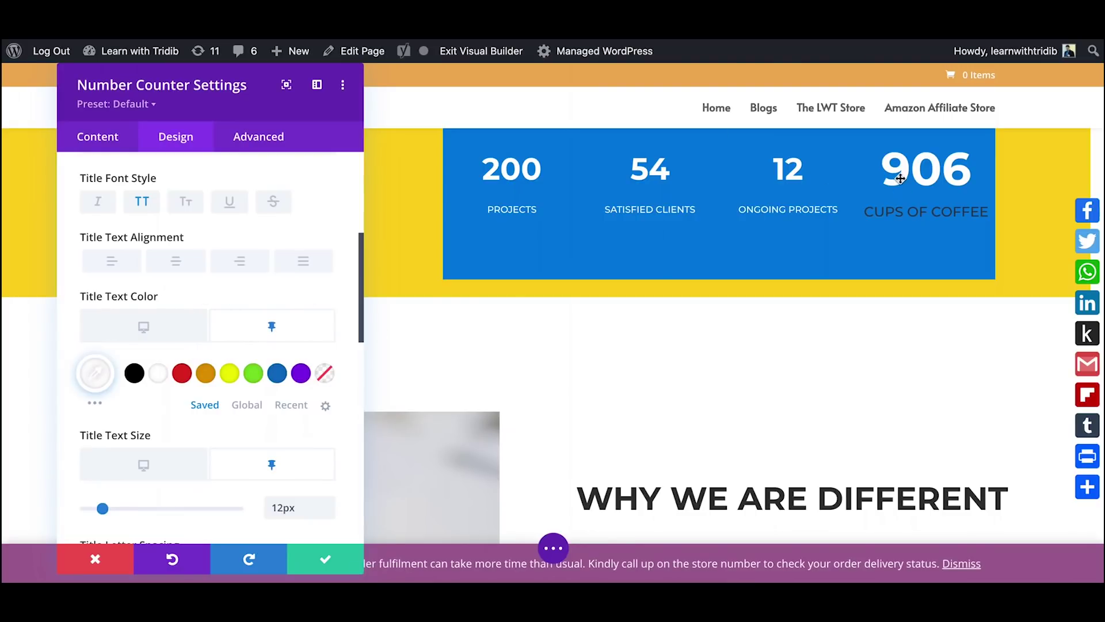
key("Escape")
Step: Set the 906 Cups of Coffee counter's sticky Number Text Size to 40px
left_click(901, 147)
left_click(176, 136)
scroll(160, 310, "down", 1)
left_click(144, 254)
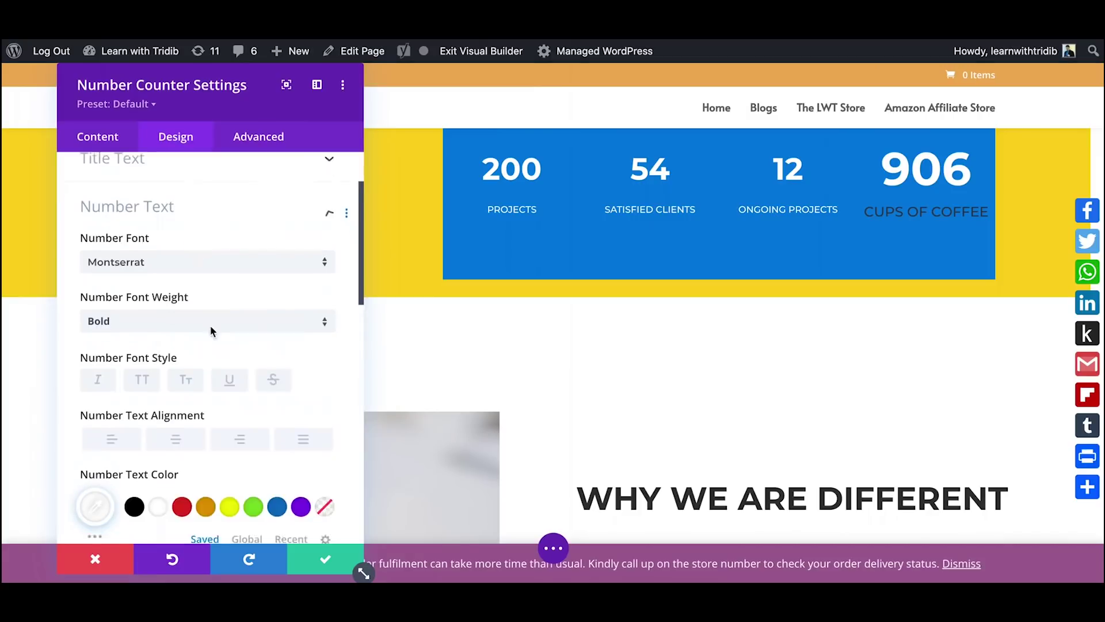
scroll(207, 437, "down", 2)
left_click(251, 453)
scroll(272, 482, "down", 2)
left_click(275, 429)
type("40px")
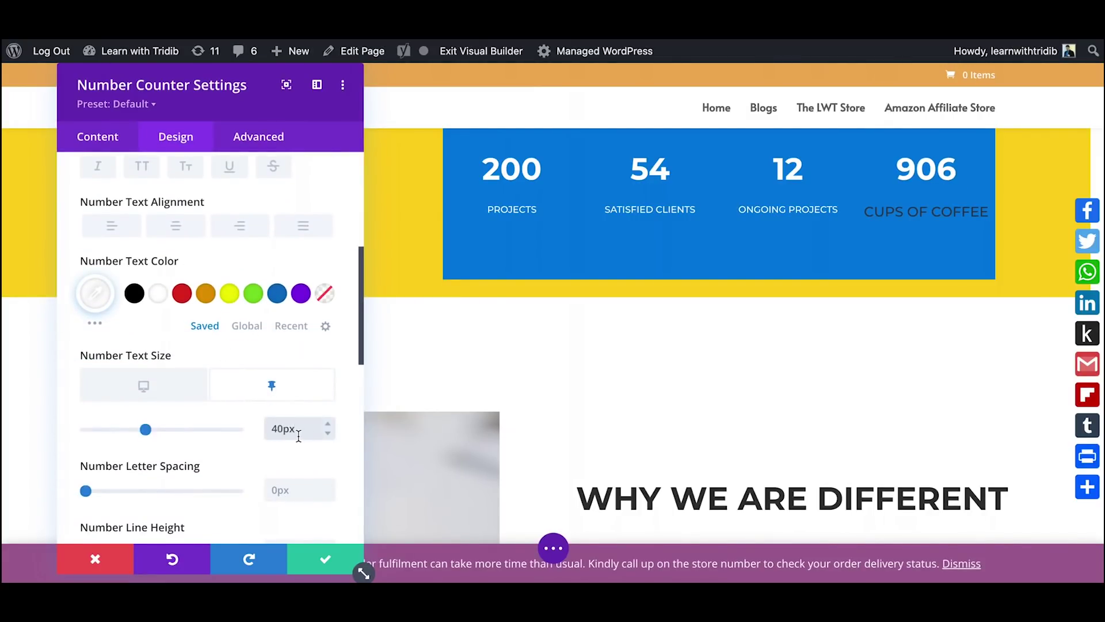
Step: Make the Cups of Coffee title white with a 12px sticky size and save
scroll(239, 267, "up", 5)
left_click(251, 232)
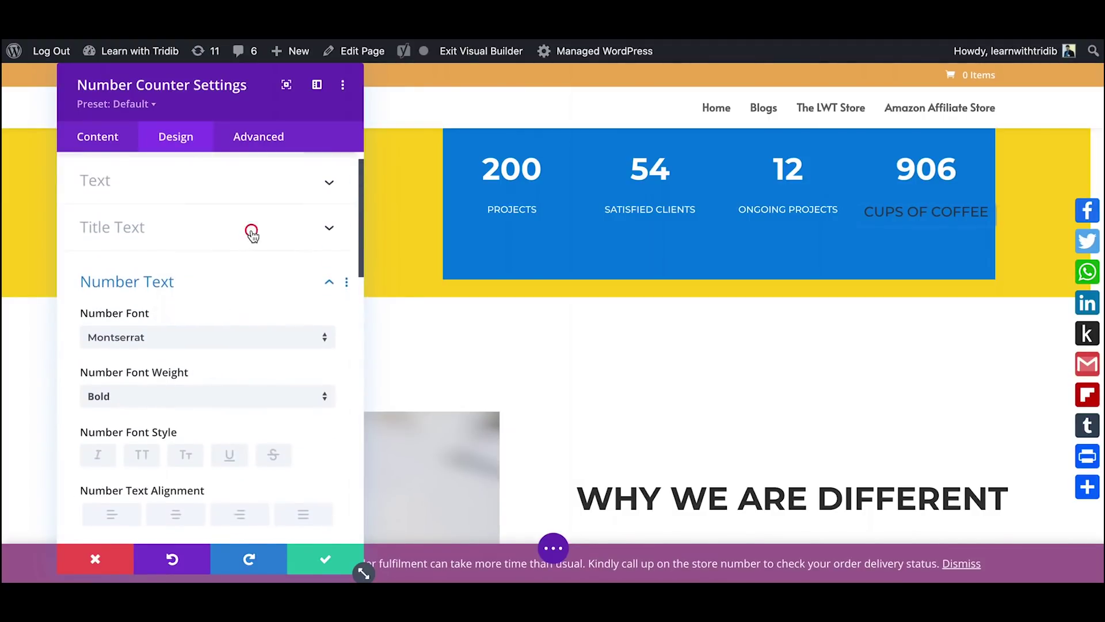
scroll(239, 358, "down", 2)
left_click(239, 371)
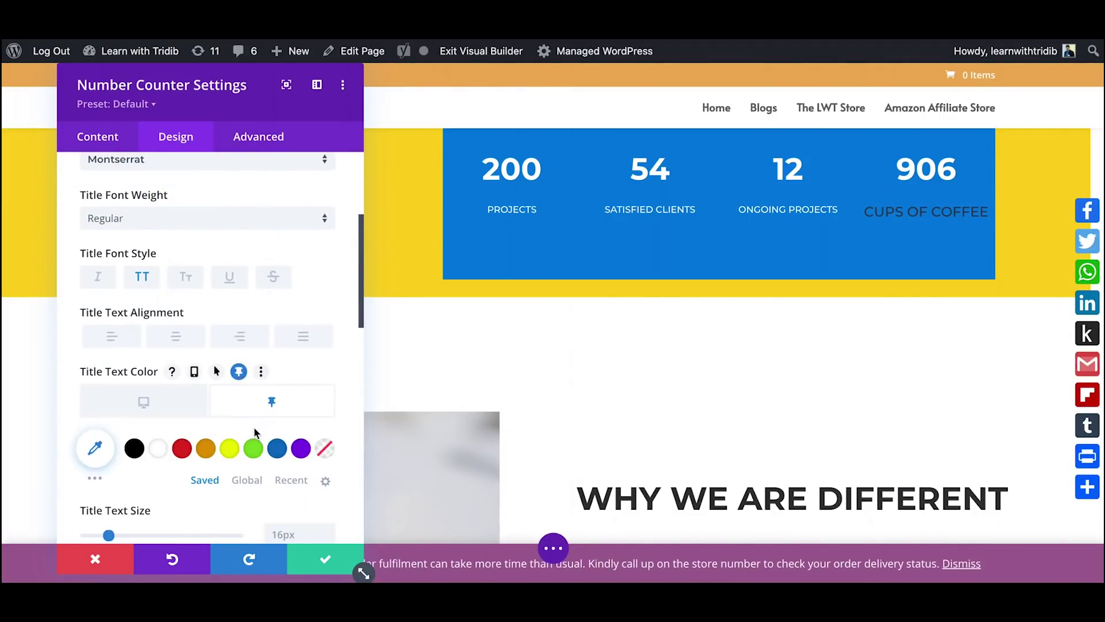
scroll(236, 397, "down", 2)
left_click(157, 344)
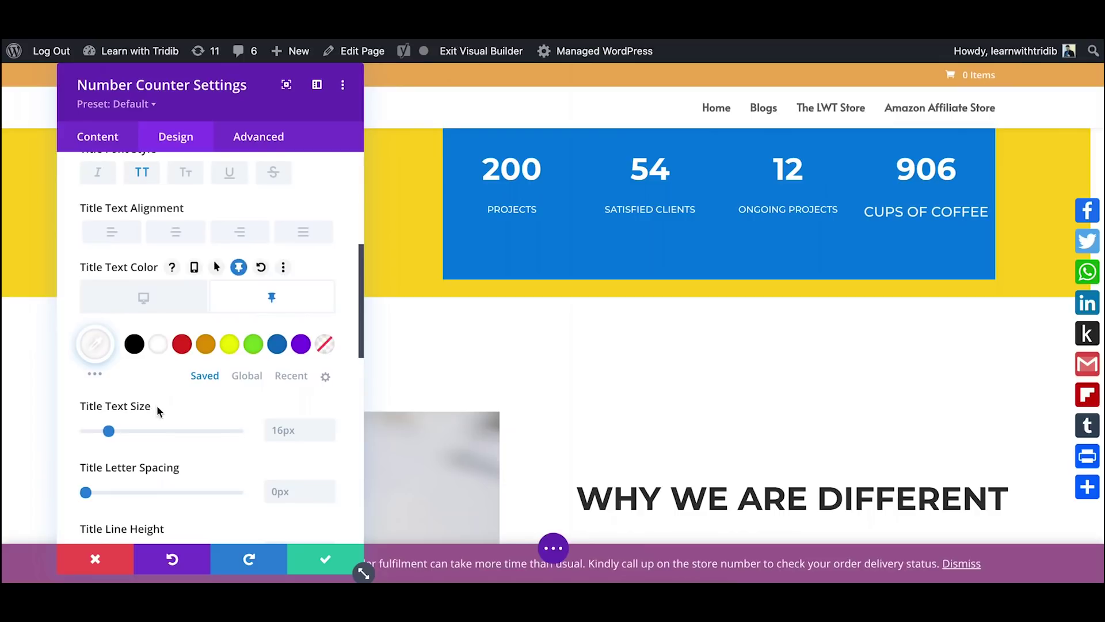
left_click(232, 405)
left_click(294, 478)
type("12")
left_click(325, 559)
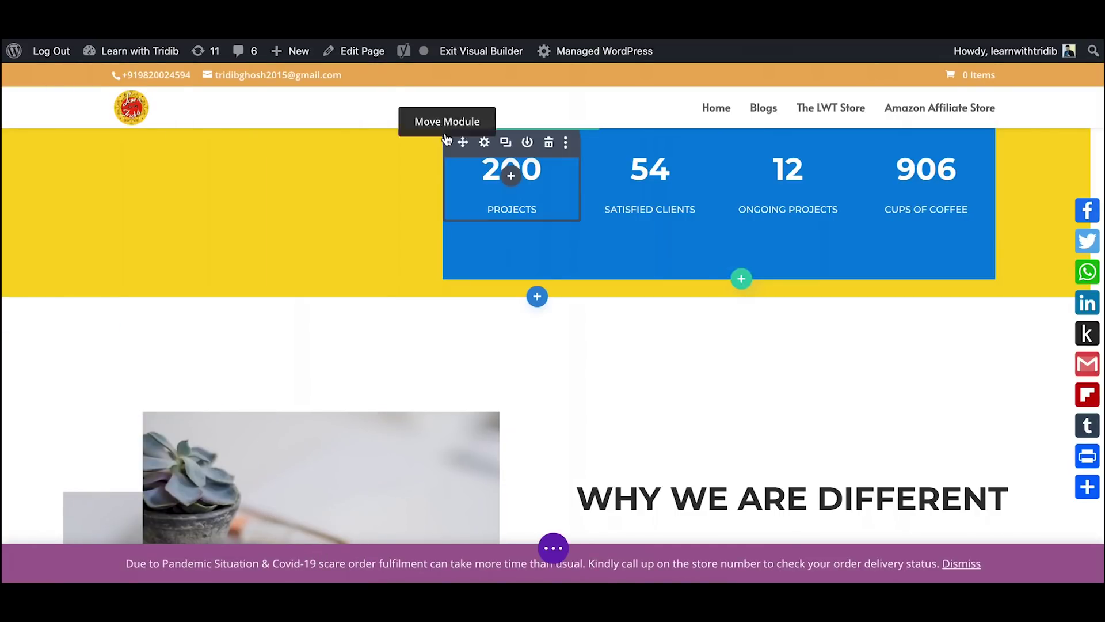
Step: Set the counter row's Row Alignment to center under Design > Sizing and save the row
left_click(482, 140)
key("Escape")
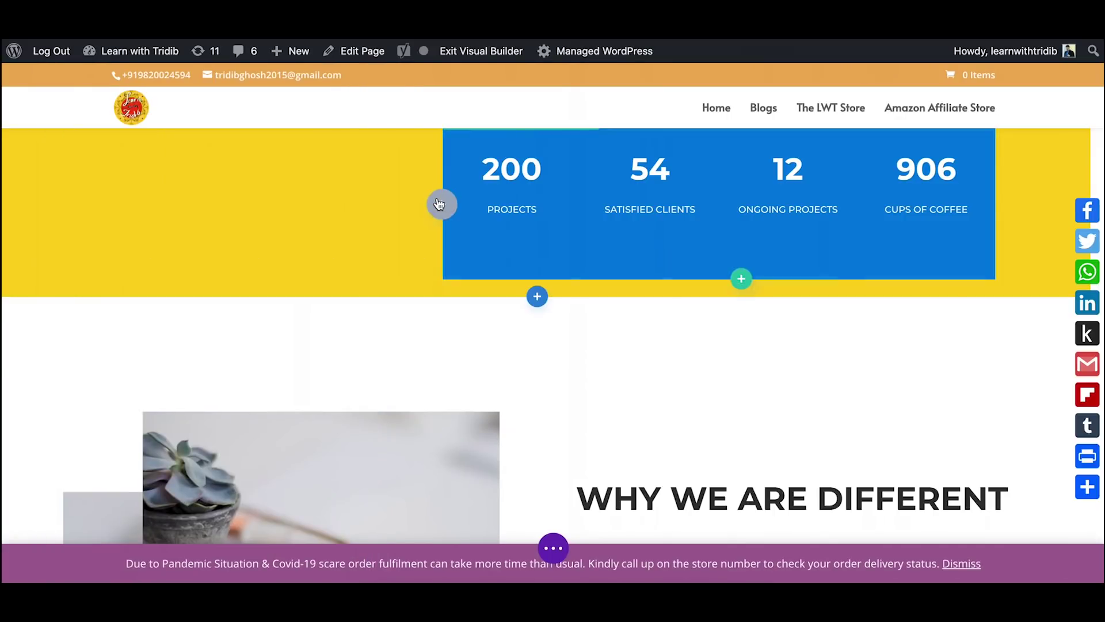
scroll(440, 202, "up", 3)
left_click(151, 248)
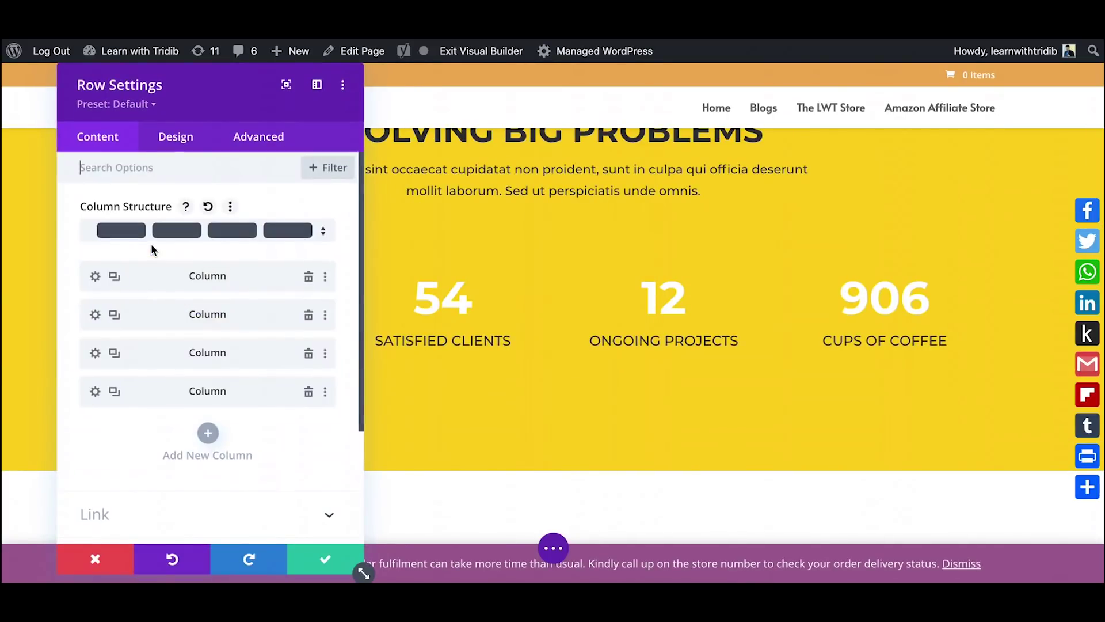
scroll(187, 294, "down", 3)
scroll(187, 293, "up", 3)
left_click(174, 136)
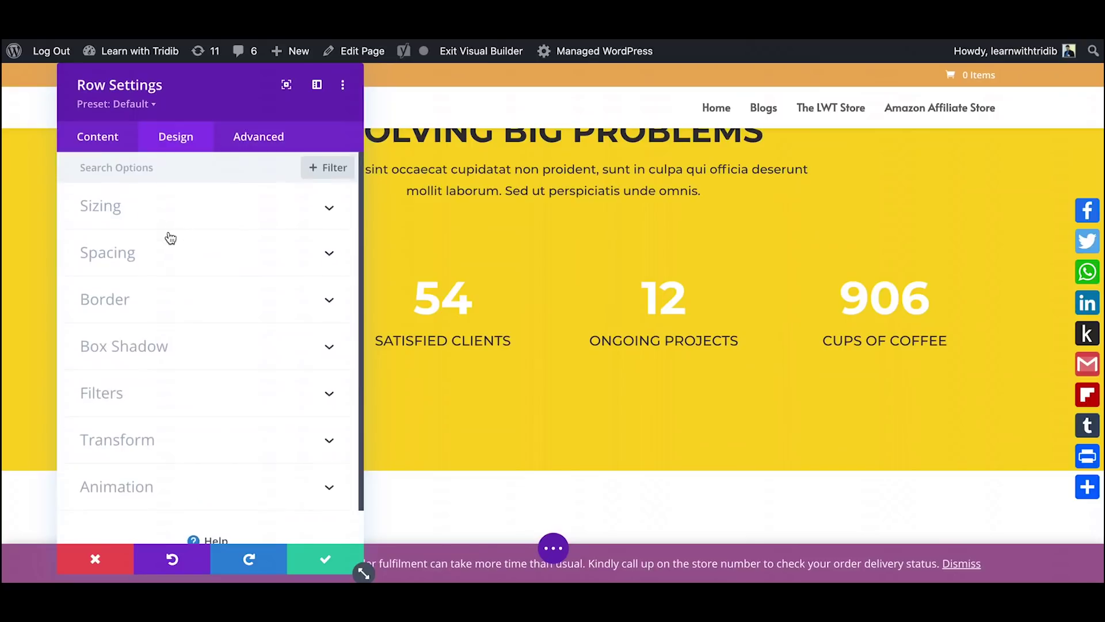
left_click(241, 137)
left_click(102, 137)
left_click(167, 139)
left_click(187, 207)
scroll(188, 338, "down", 3)
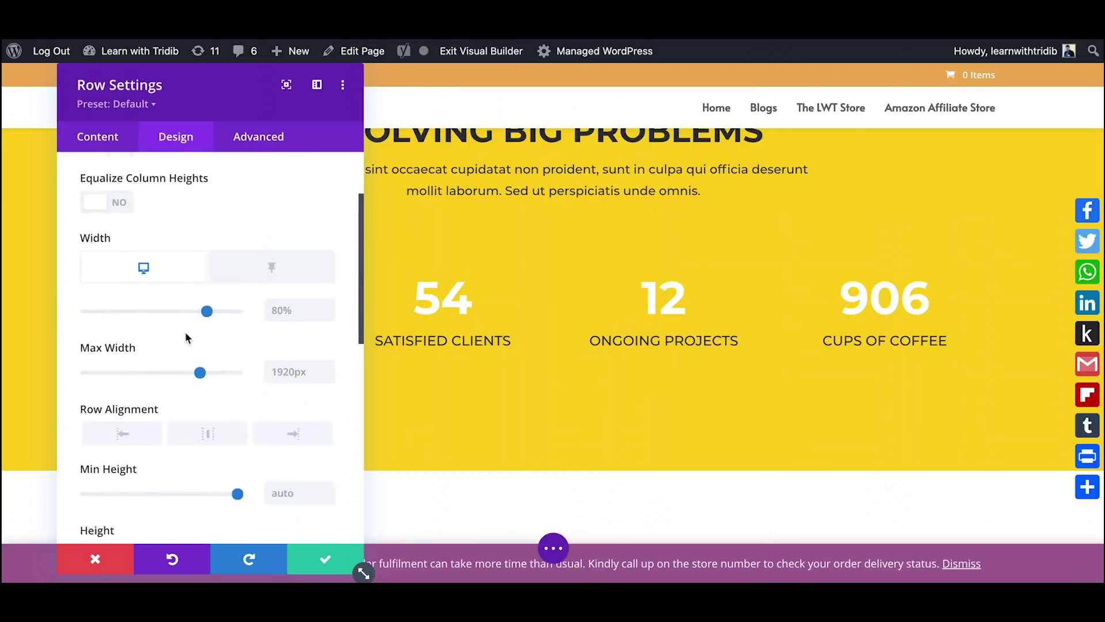
left_click(122, 422)
left_click(200, 420)
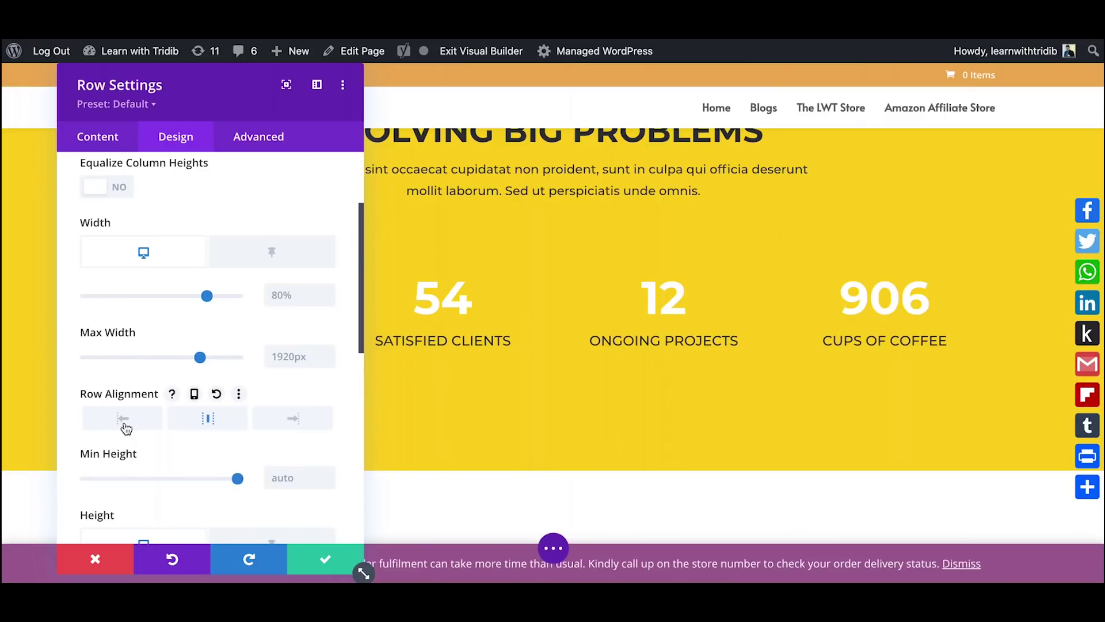
left_click(311, 557)
Step: Reopen the counter row's settings and review its scroll effects, columns and design options
scroll(343, 456, "down", 2)
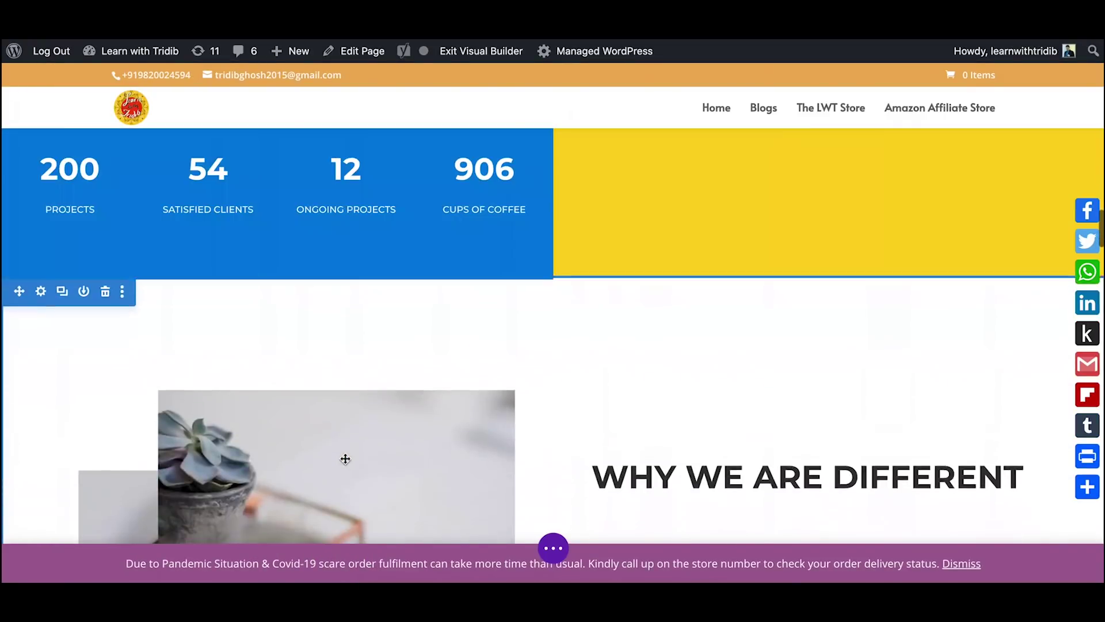
scroll(99, 341, "up", 5)
left_click(39, 439)
left_click(262, 138)
left_click(178, 143)
left_click(239, 138)
left_click(230, 440)
scroll(230, 441, "down", 4)
scroll(230, 441, "up", 7)
left_click(99, 139)
scroll(165, 426, "down", 3)
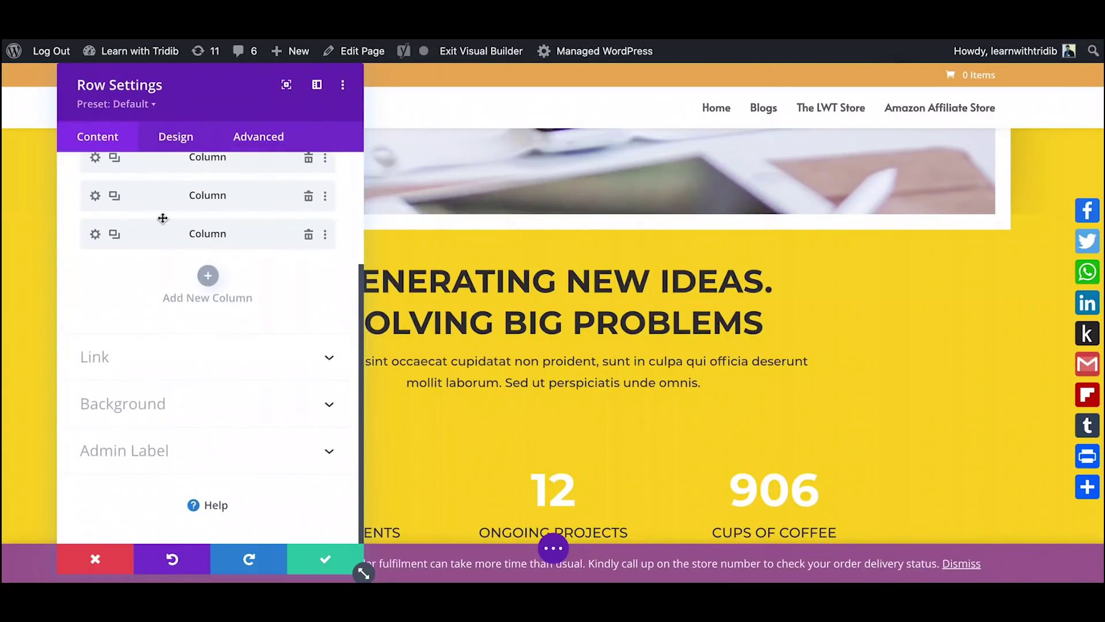
left_click(175, 136)
Step: Keep the row centered and set its sticky-state Width to 50%
left_click(149, 260)
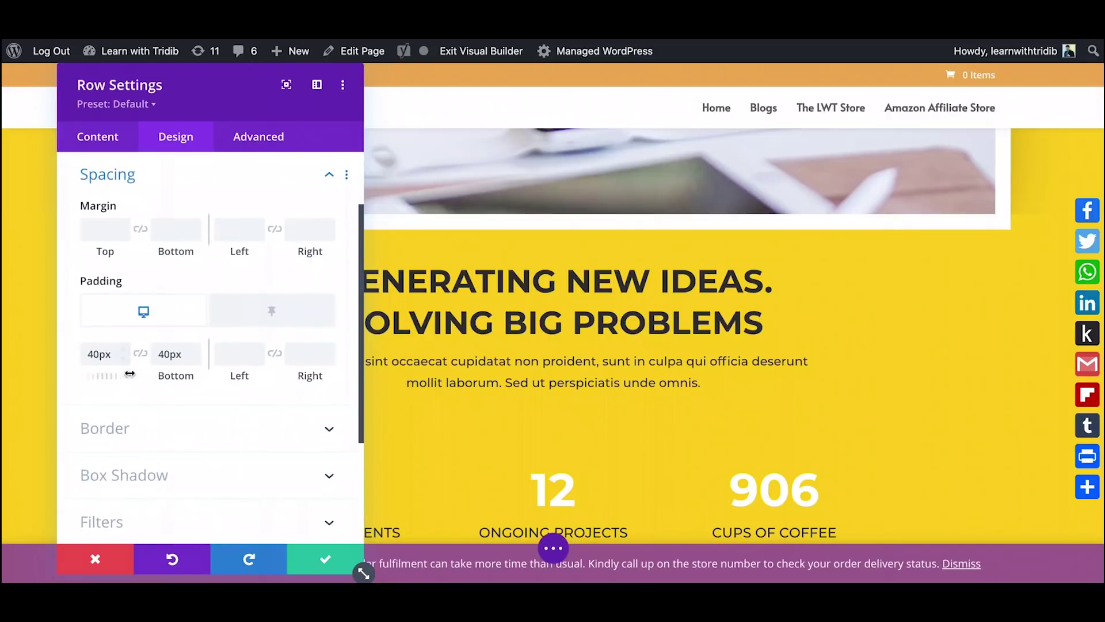
scroll(229, 399, "up", 2)
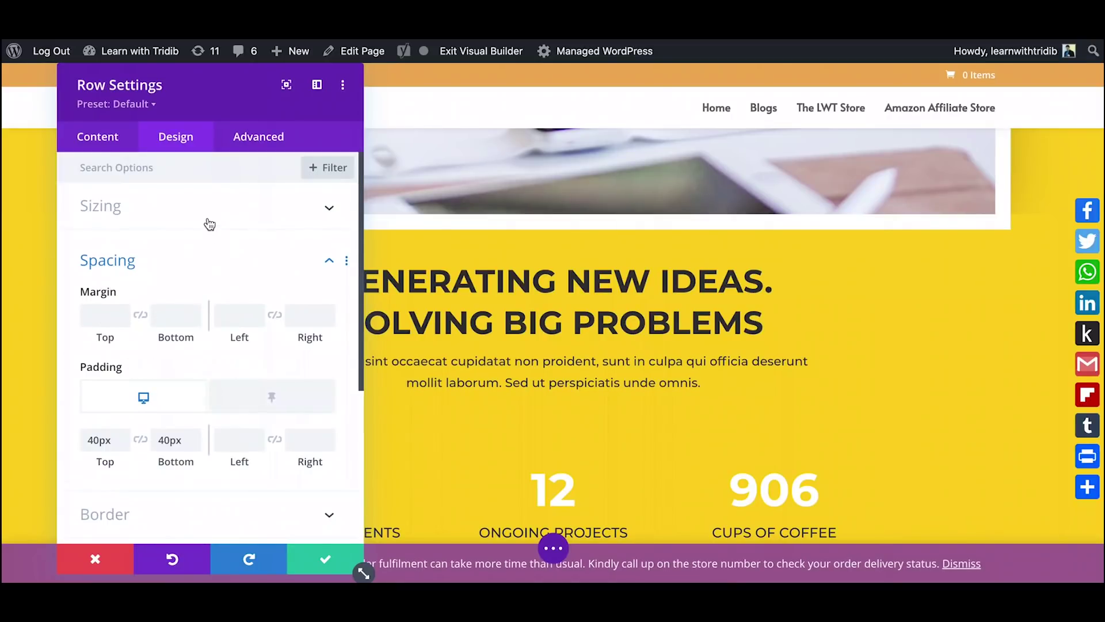
left_click(207, 213)
scroll(214, 334, "down", 4)
left_click(208, 323)
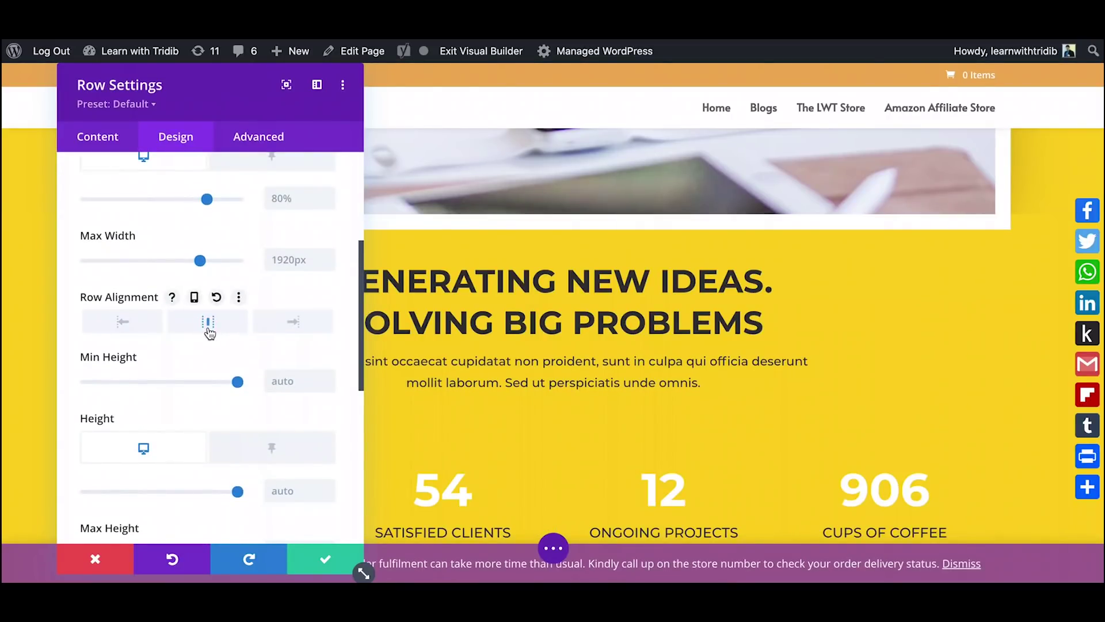
mouse_move(151, 426)
scroll(175, 381, "up", 2)
left_click(243, 227)
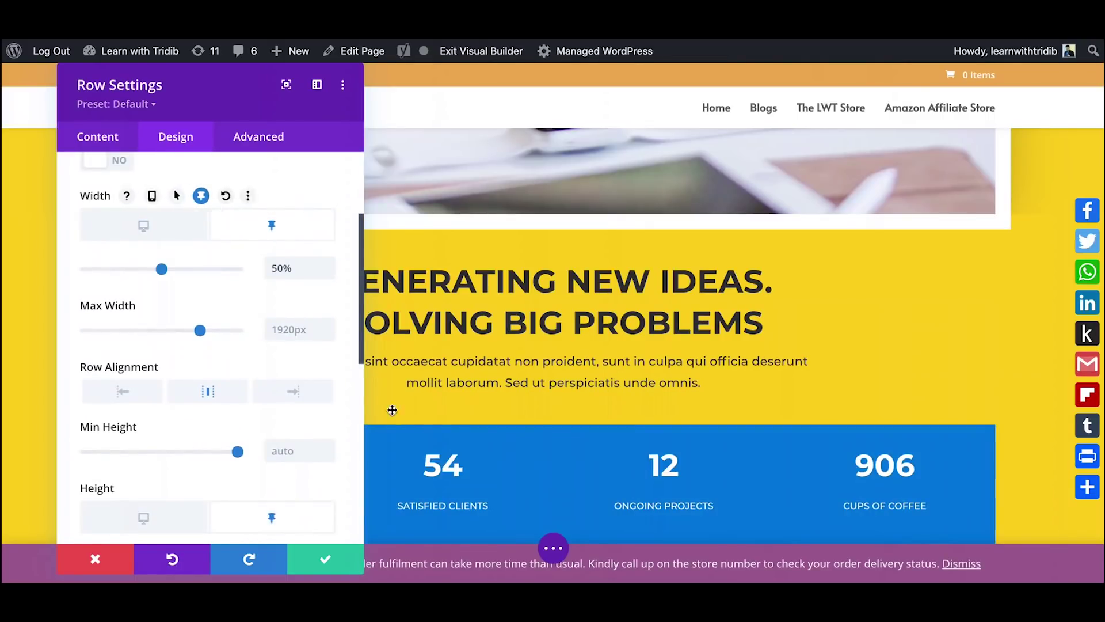
scroll(397, 414, "down", 5)
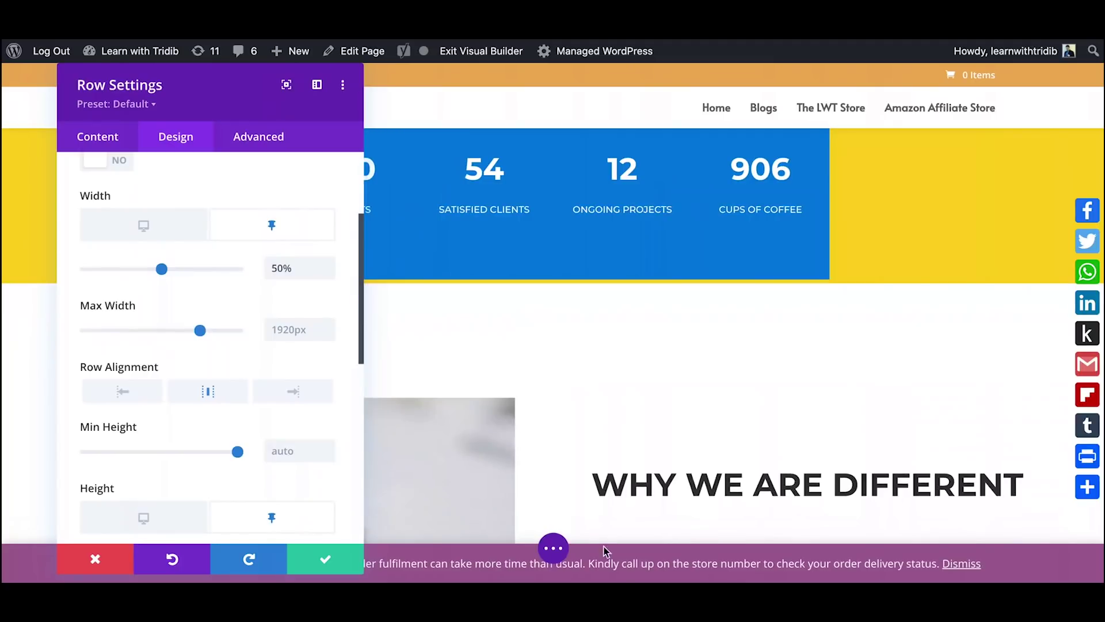
left_click(335, 561)
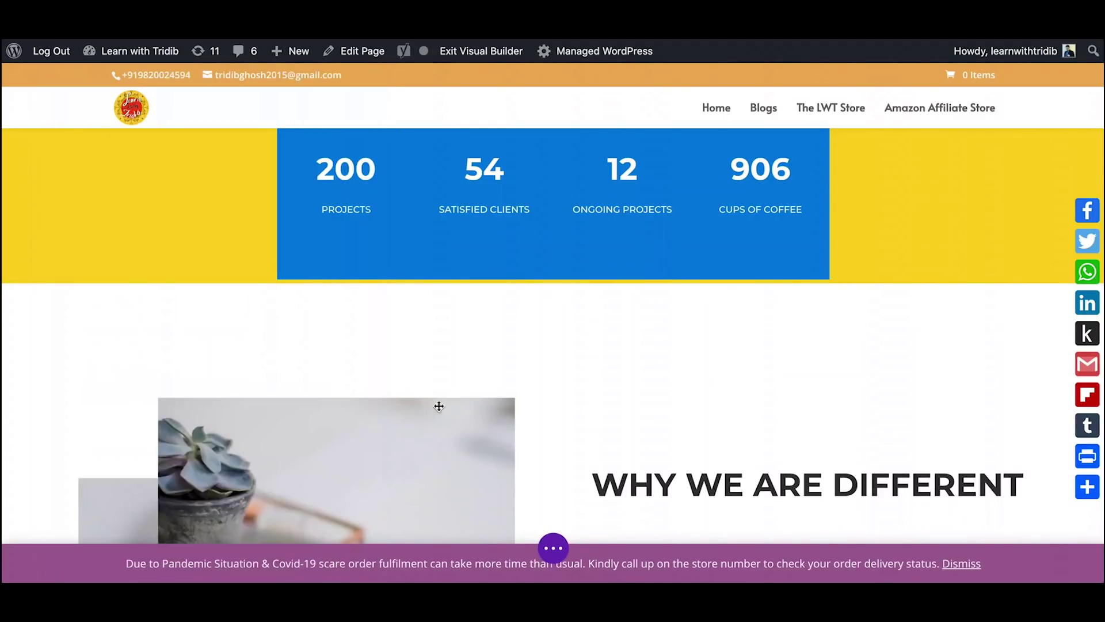
scroll(473, 361, "up", 5)
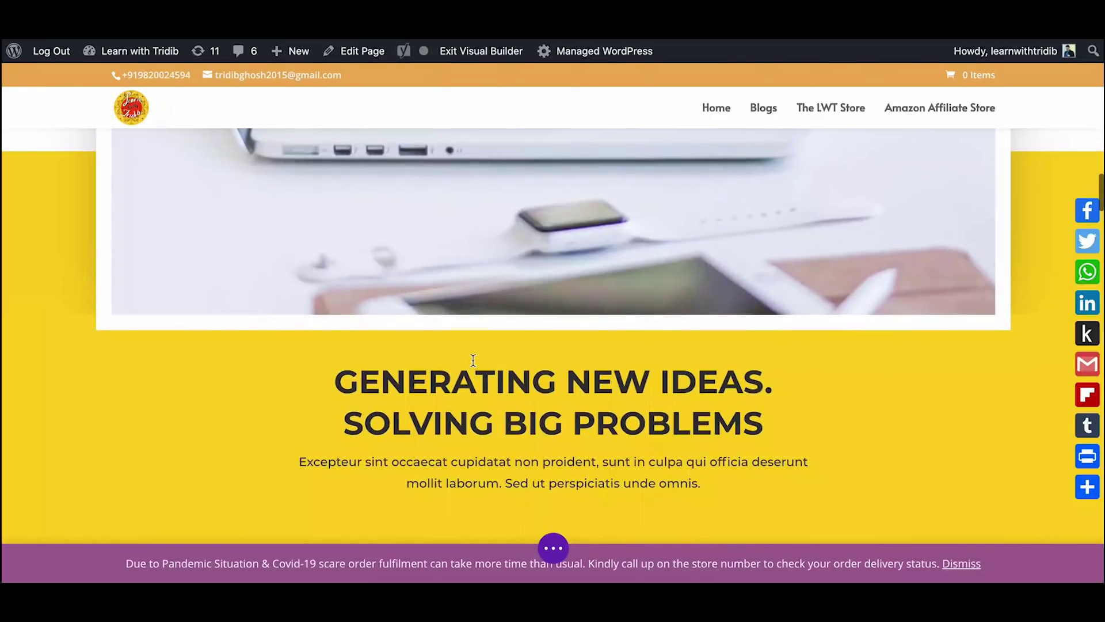
scroll(473, 362, "down", 5)
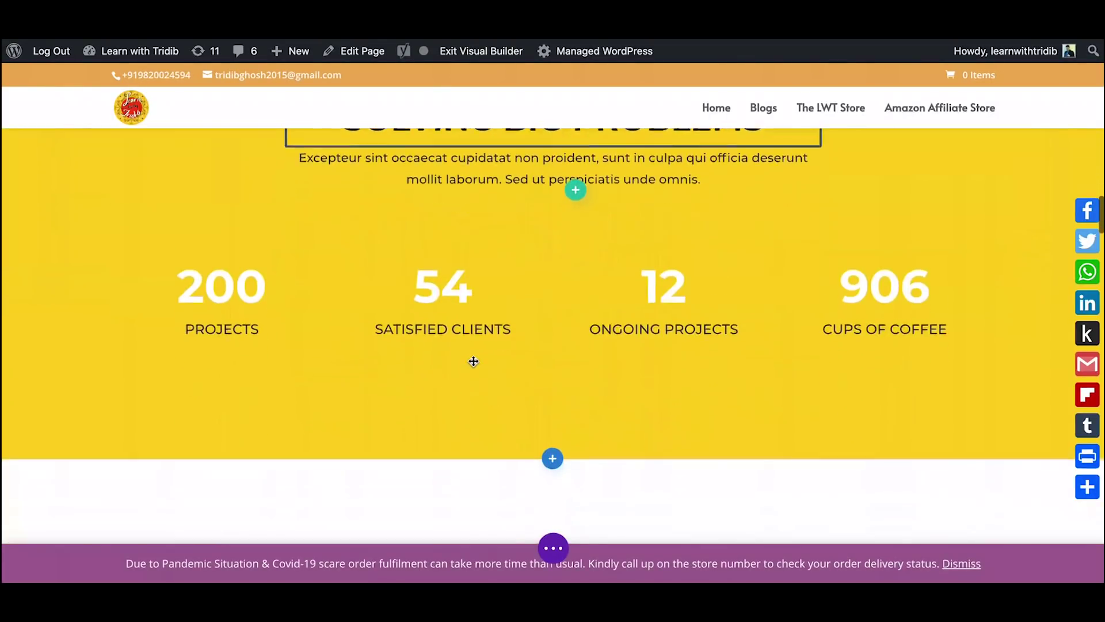
scroll(473, 361, "down", 3)
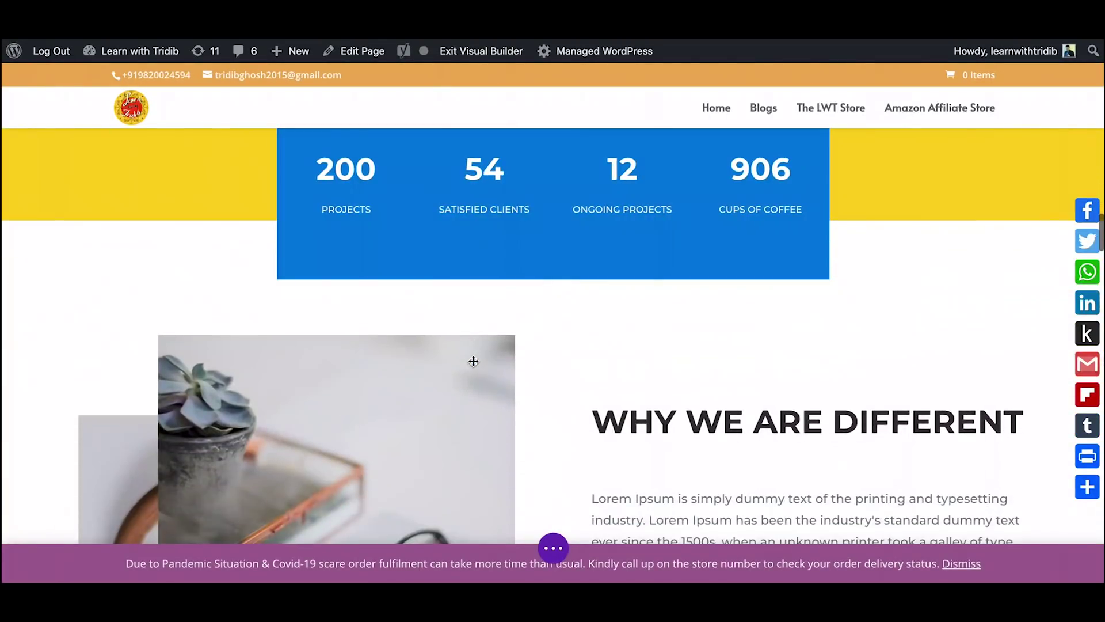
scroll(473, 361, "down", 3)
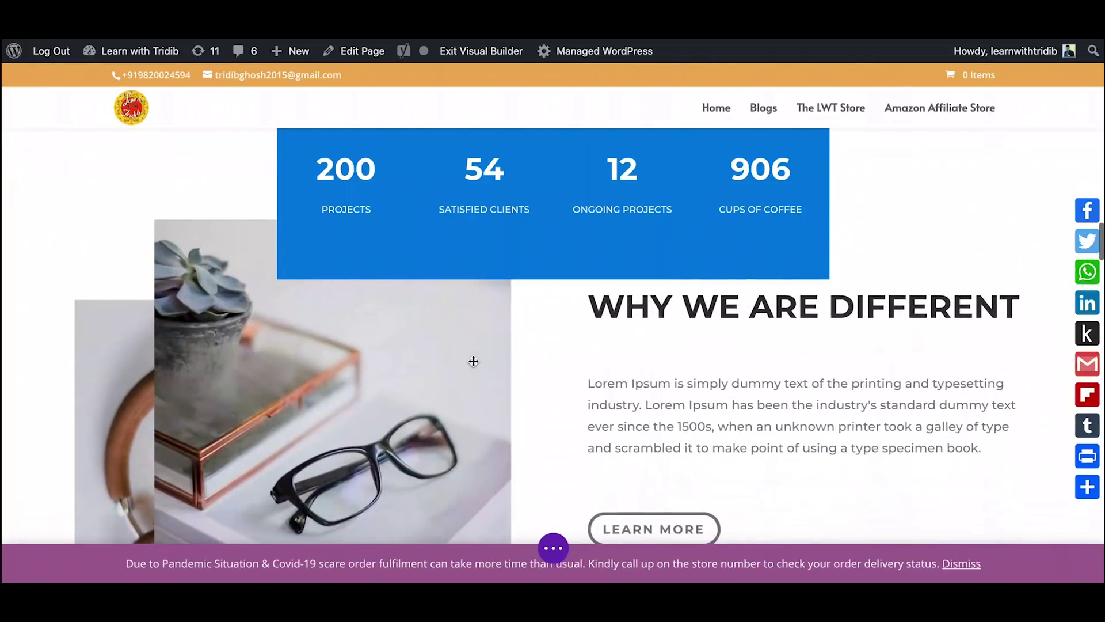
scroll(474, 361, "down", 3)
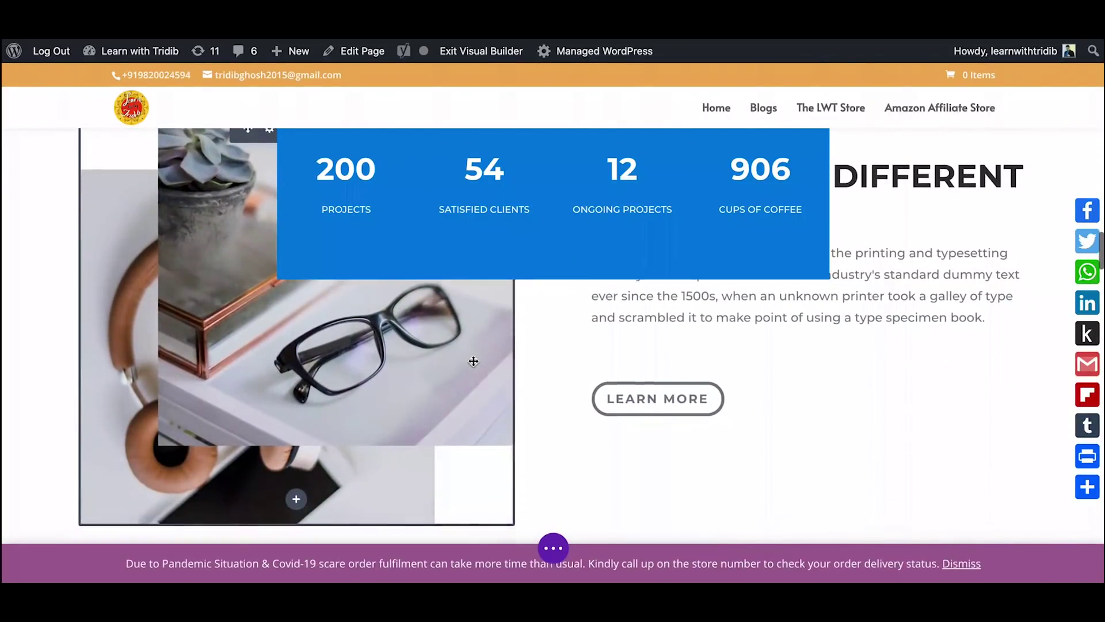
scroll(473, 361, "up", 6)
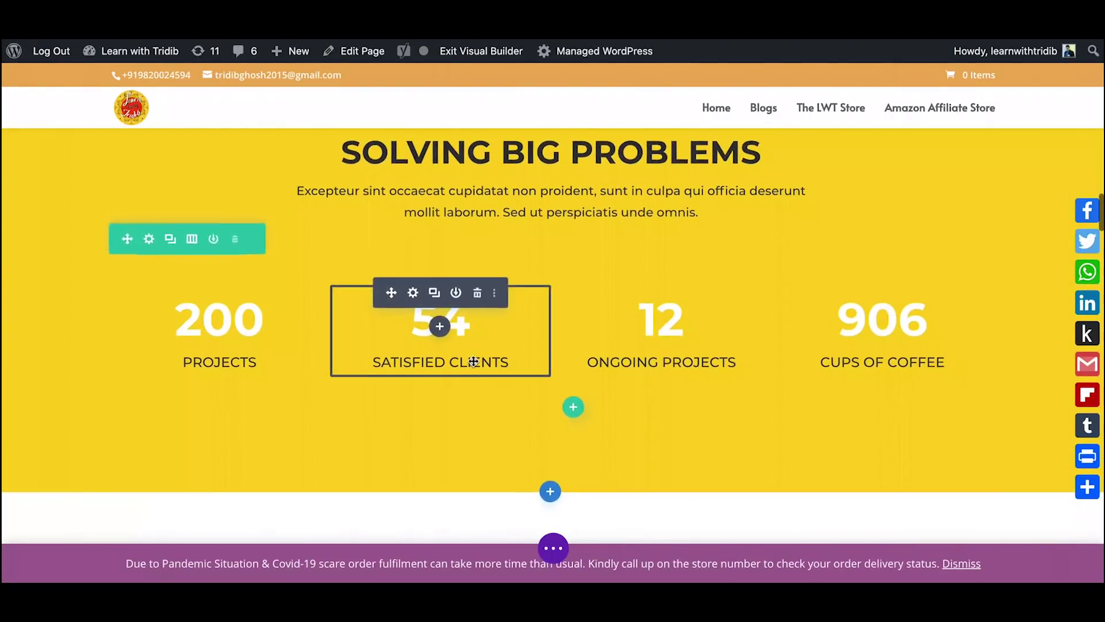
scroll(473, 361, "down", 4)
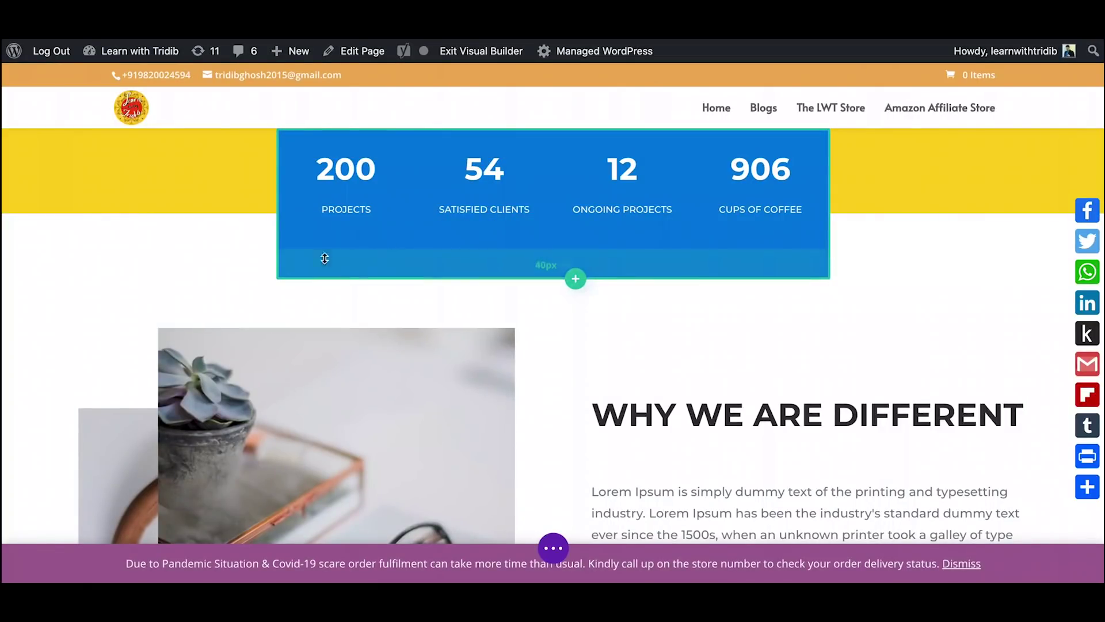
Step: Show the 200 Projects counter's Design > Sizing options with width, alignment and height values
left_click(317, 144)
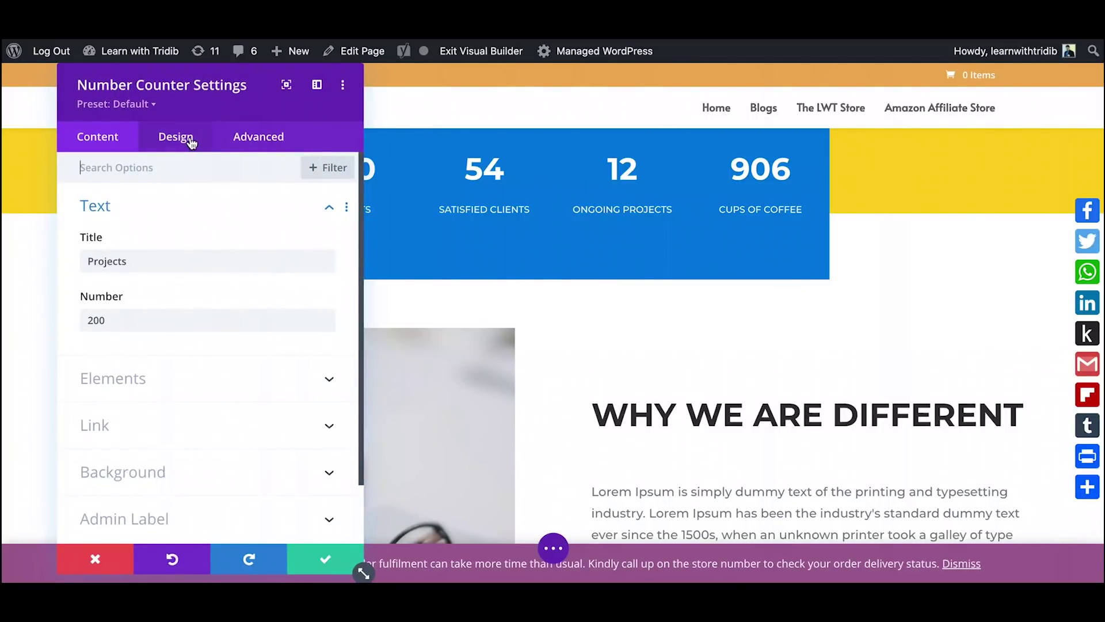
left_click(253, 141)
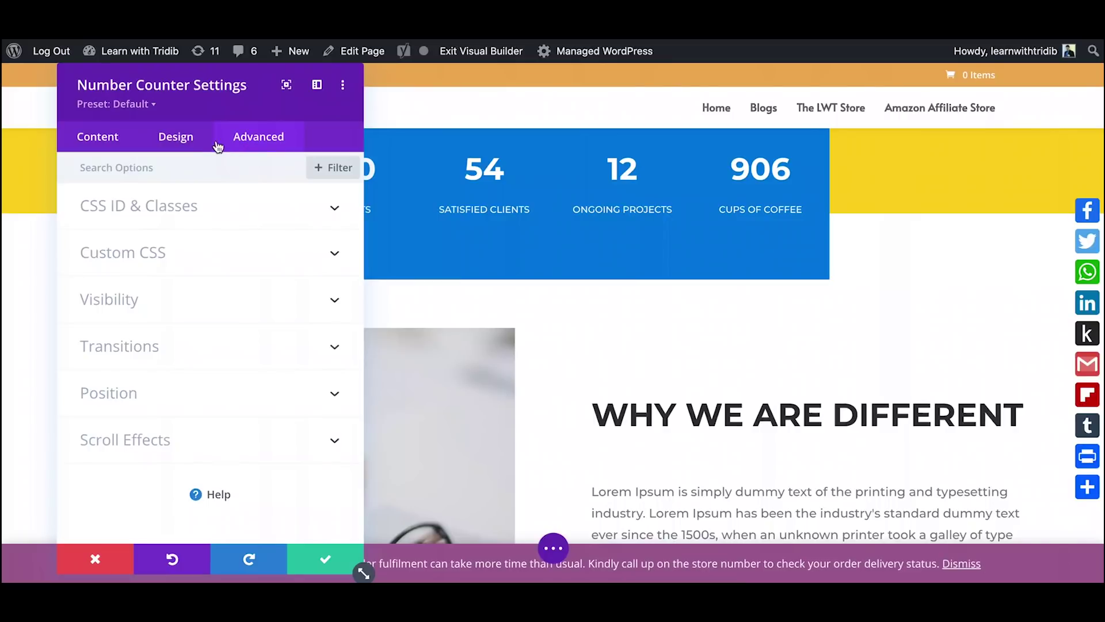
left_click(190, 144)
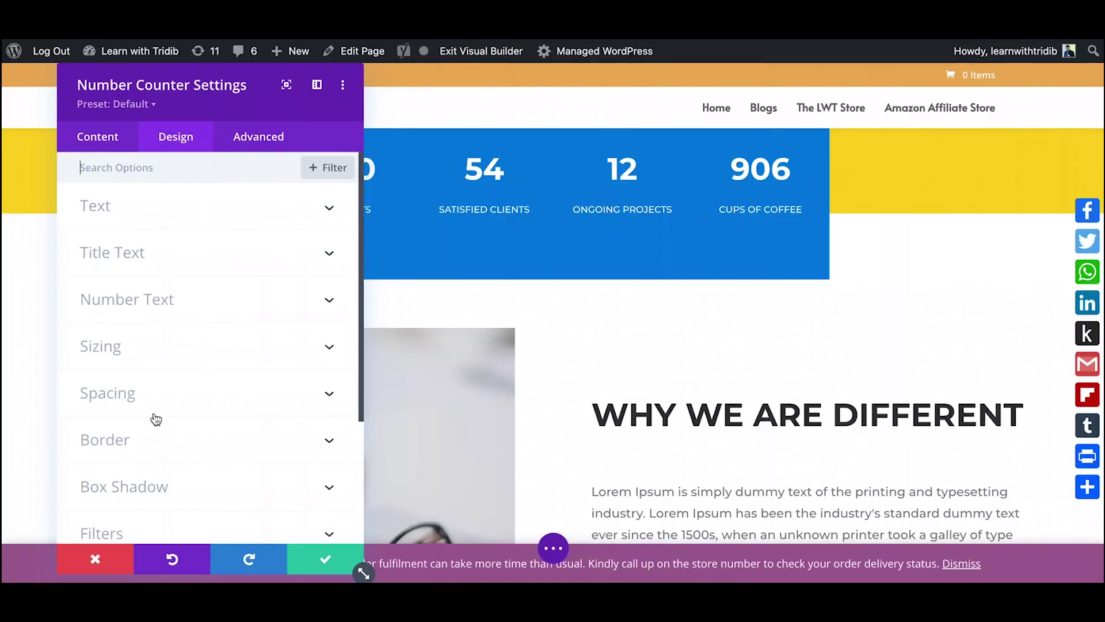
left_click(140, 348)
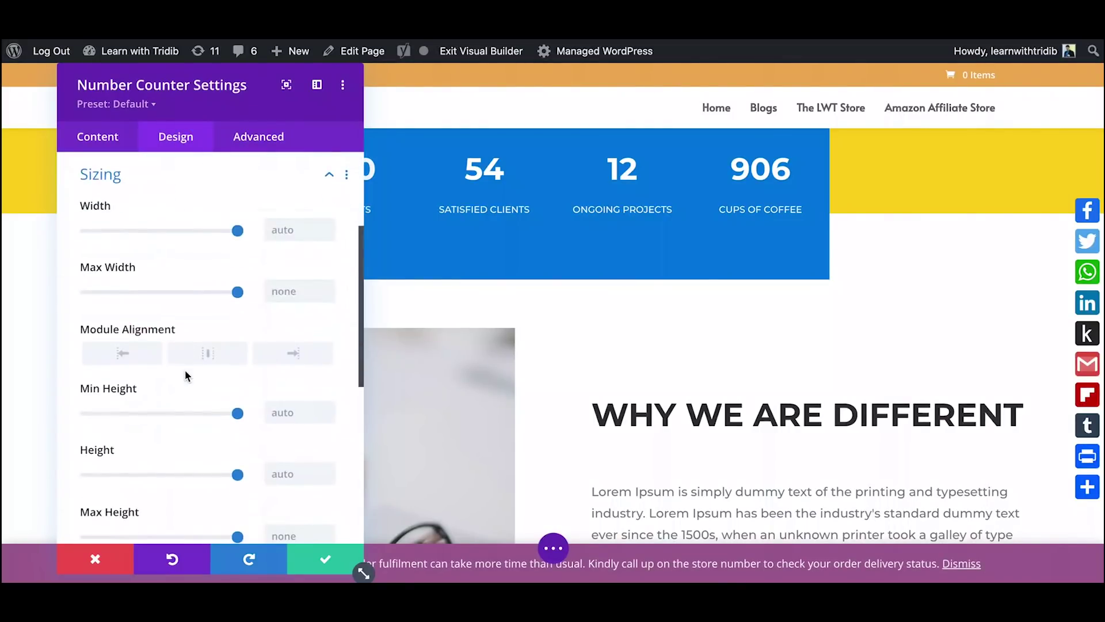
scroll(185, 370, "down", 1)
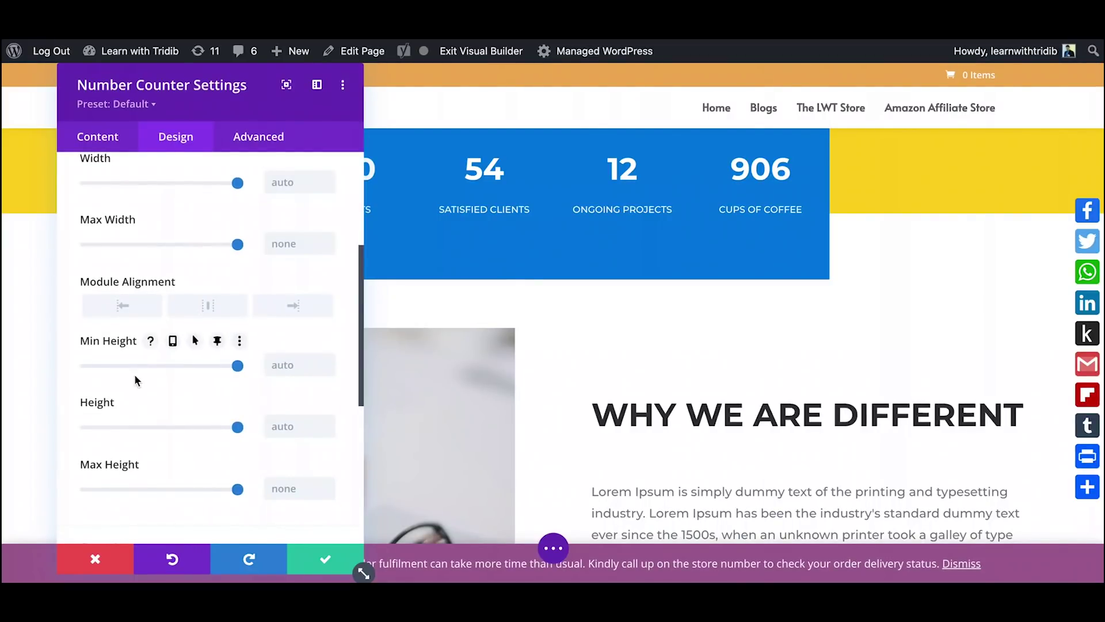